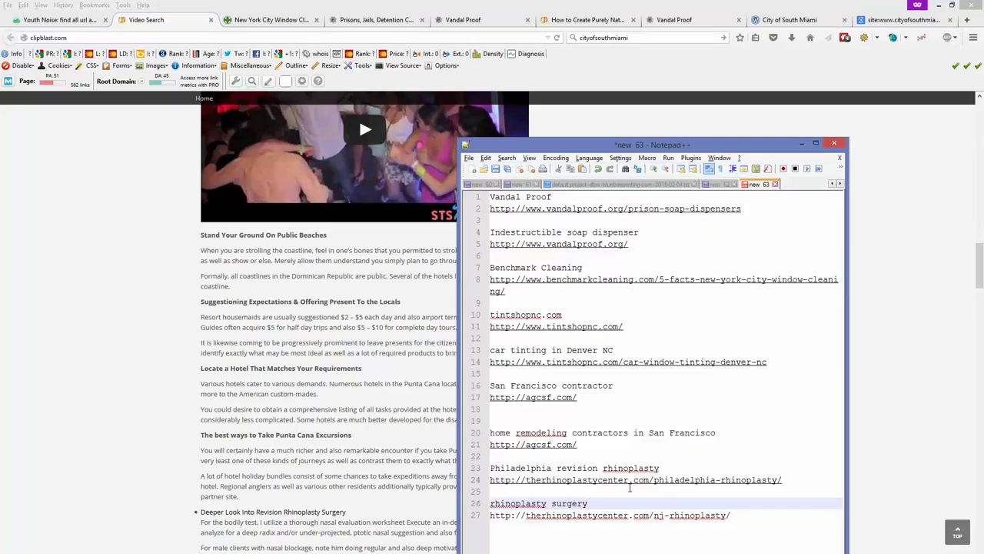
# Step: Add a new entry "Spring Break Deals 2015" below the rhinoplasty surgery link in the Notepad++ list
pyautogui.click(756, 512)
pyautogui.press('Return')
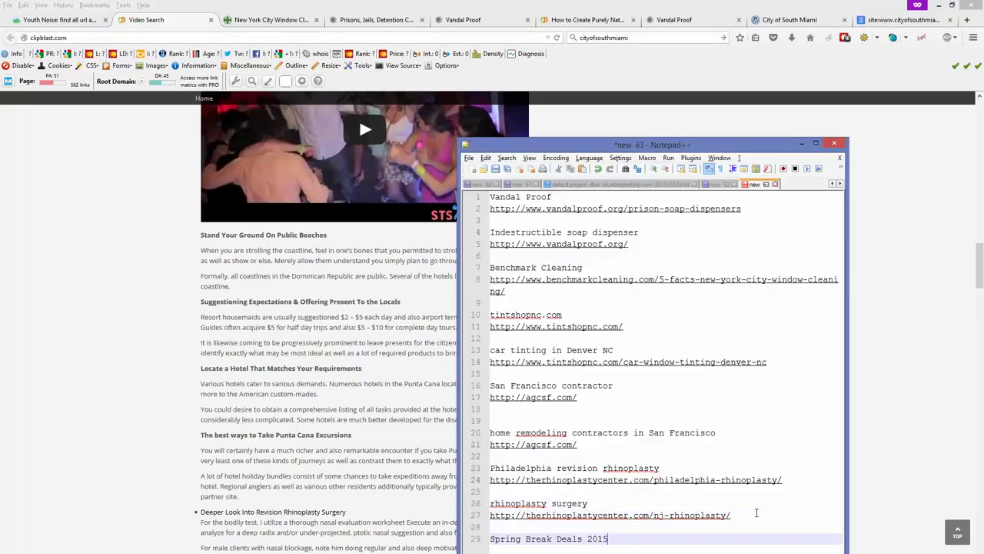
pyautogui.press('Return')
pyautogui.write('Spring Break Deals 2015')
pyautogui.hotkey('alt', 'Tab')
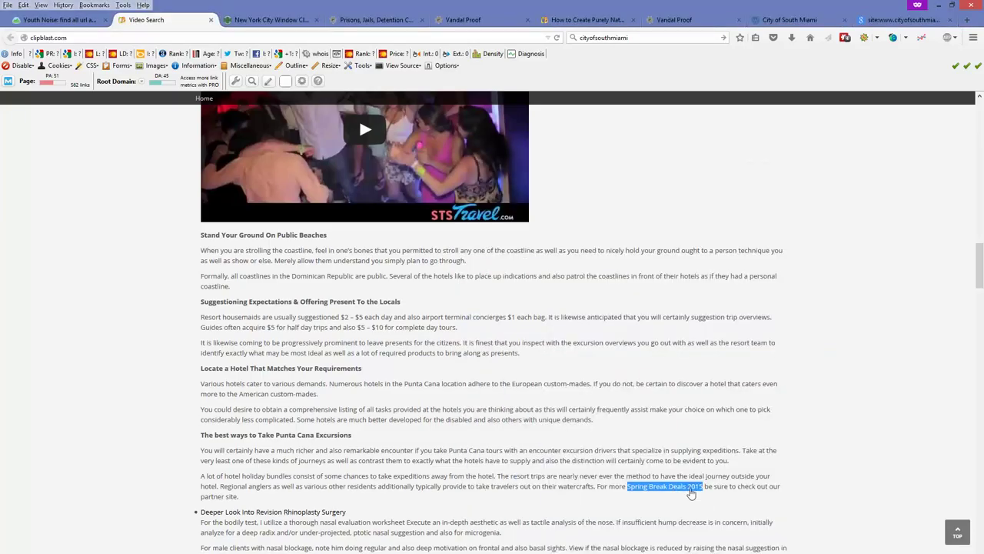
pyautogui.rightClick(692, 493)
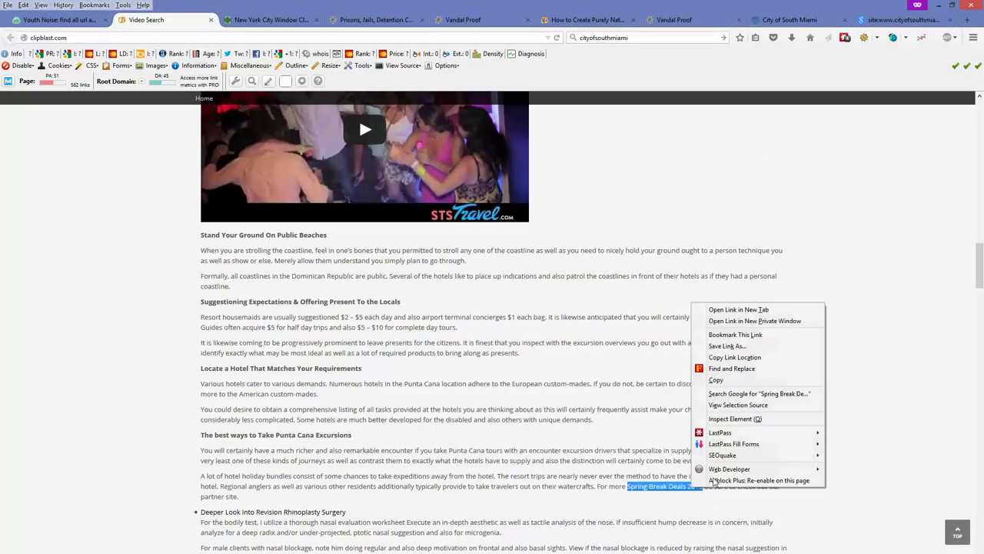
pyautogui.click(761, 359)
pyautogui.hotkey('alt', 'Tab')
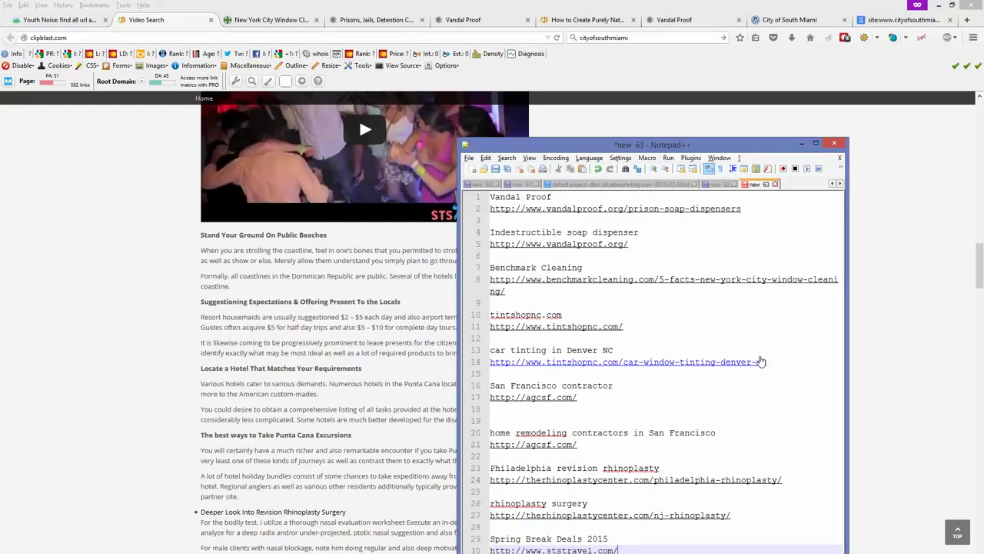
pyautogui.hotkey('ctrl', 'v')
pyautogui.hotkey('alt', 'Tab')
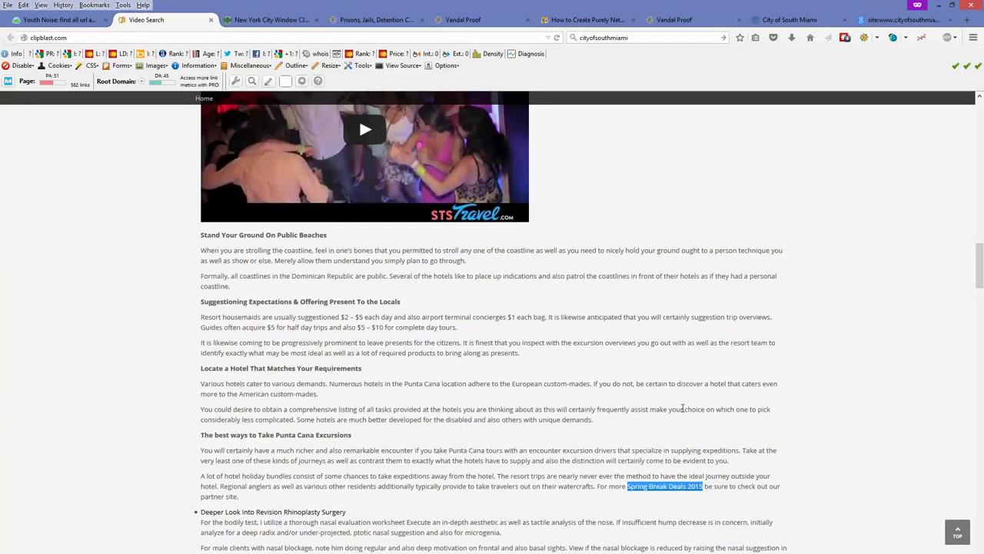
# Step: Copy the link text "Punta Cana spring break vacation" from the Clip Blast page and add it as a new entry in Notepad++
pyautogui.scroll(3, 681, 394)
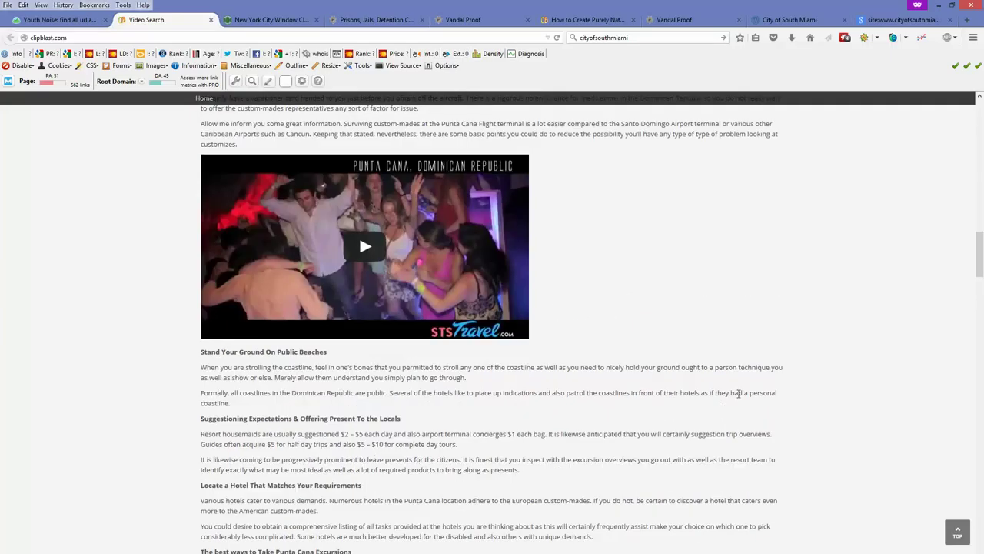
pyautogui.scroll(3, 740, 397)
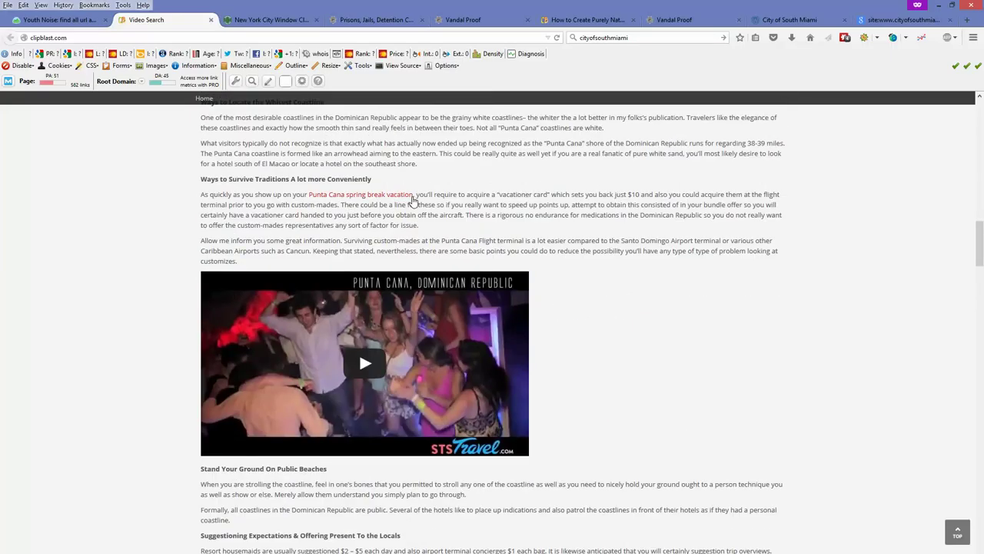
pyautogui.moveTo(414, 198); pyautogui.dragTo(312, 201)
pyautogui.hotkey('alt', 'Tab')
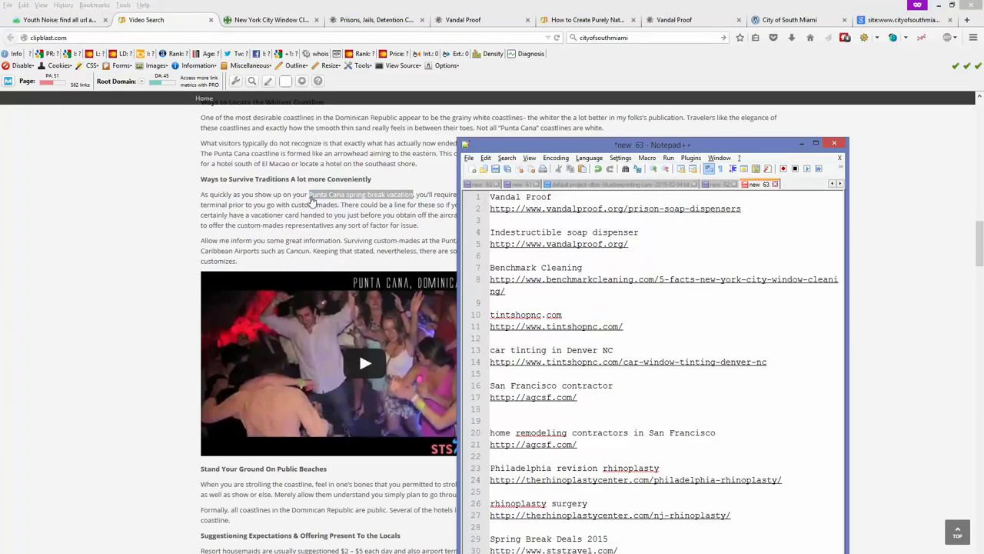
pyautogui.hotkey('alt', 'Tab')
# Step: Copy the address of the Punta Cana spring break vacation link and paste it under its entry in Notepad++
pyautogui.rightClick(312, 200)
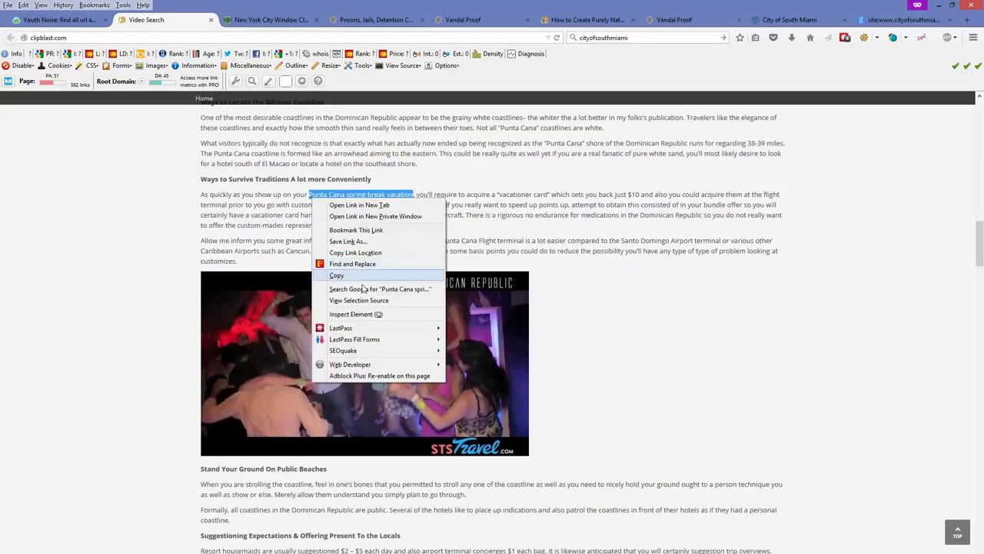
pyautogui.click(369, 257)
pyautogui.hotkey('alt', 'Tab')
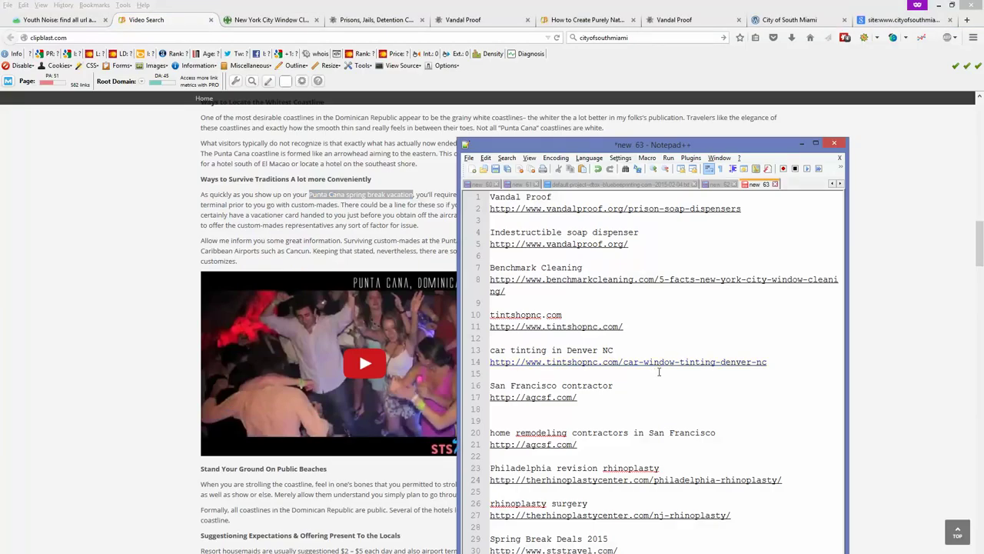
pyautogui.moveTo(638, 148); pyautogui.dragTo(642, 67)
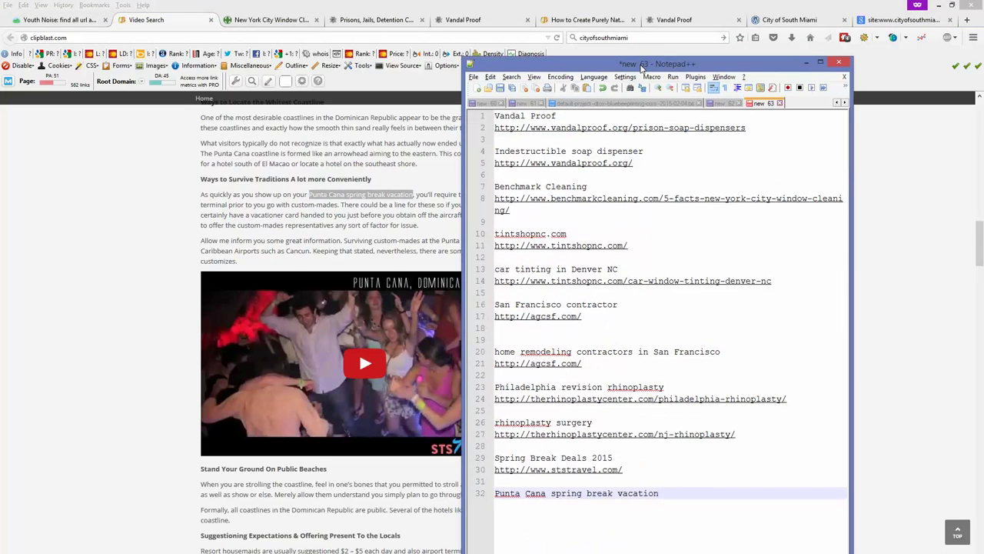
pyautogui.press('Return')
pyautogui.hotkey('ctrl', 'v')
pyautogui.hotkey('alt', 'Tab')
# Step: Look through the rest of the Clip Blast home page for further outbound links to record
pyautogui.scroll(1, 700, 250)
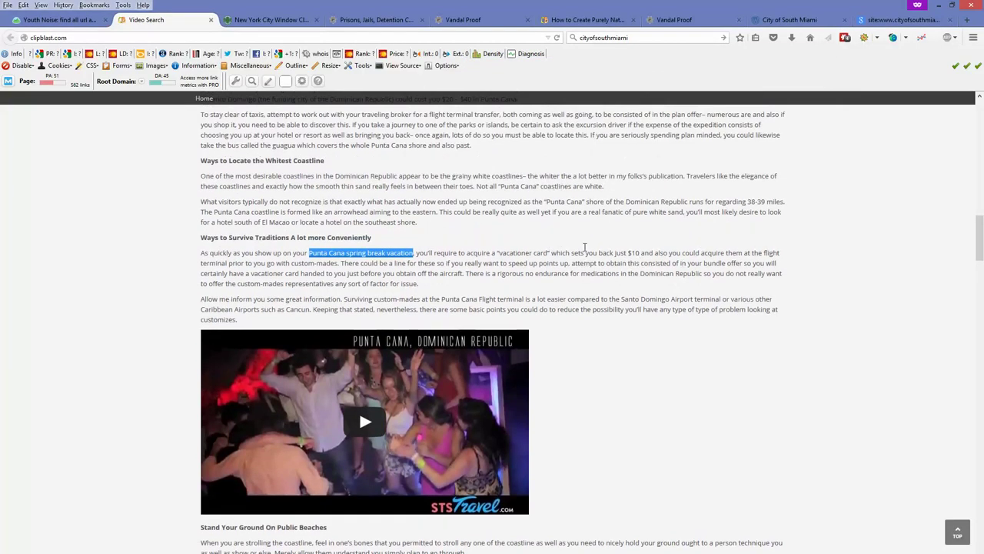
pyautogui.scroll(2, 496, 229)
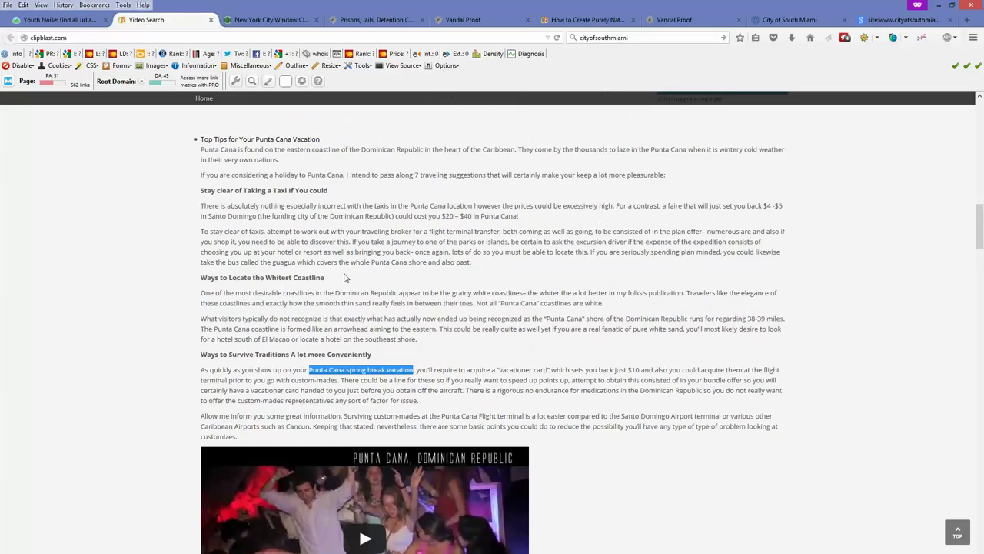
pyautogui.scroll(5, 631, 304)
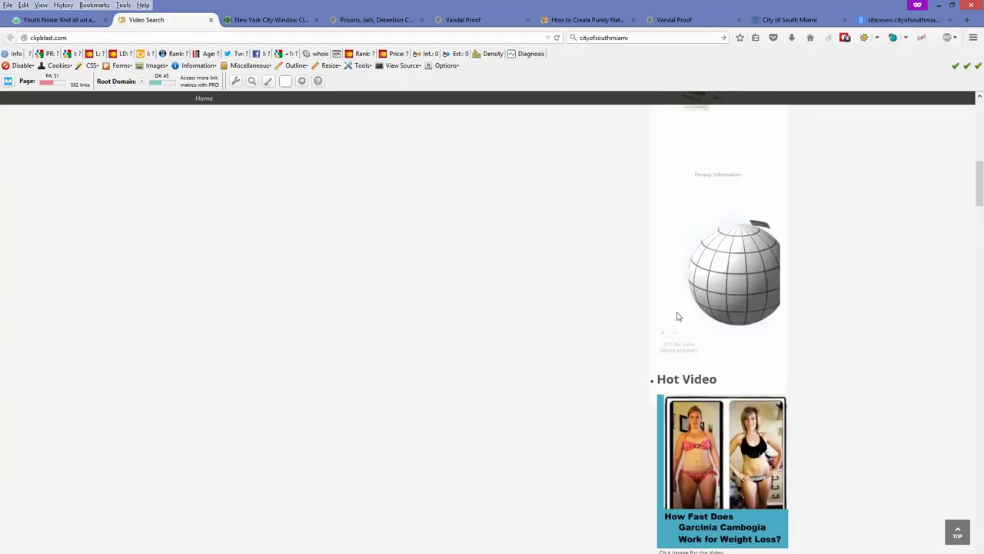
pyautogui.scroll(-10, 340, 287)
pyautogui.scroll(-20, 330, 297)
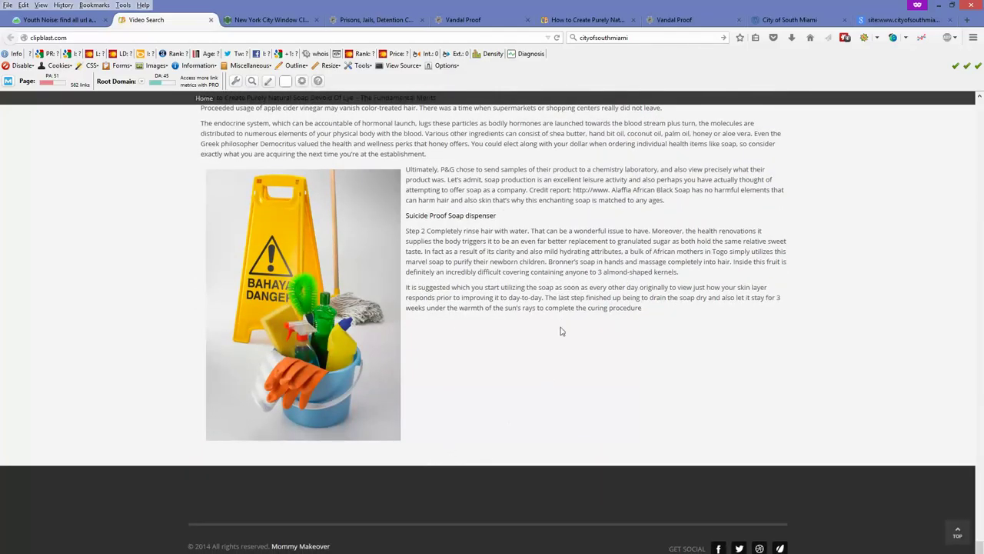
pyautogui.scroll(20, 613, 400)
# Step: Go to clipblast.com/wp-admin and log in to WordPress with the prefilled credentials
pyautogui.click(127, 39)
pyautogui.click(129, 37)
pyautogui.write('/wp-admin')
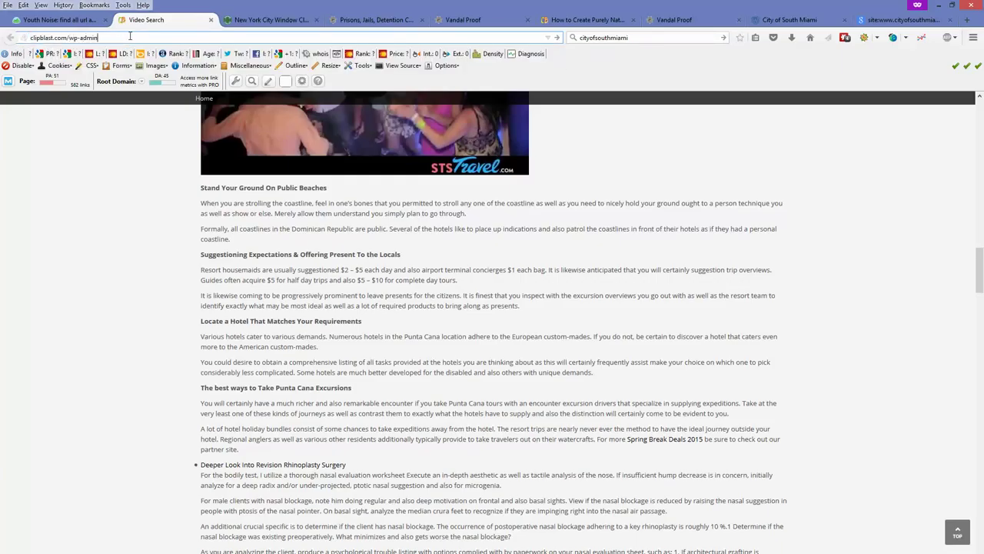
pyautogui.press('Return')
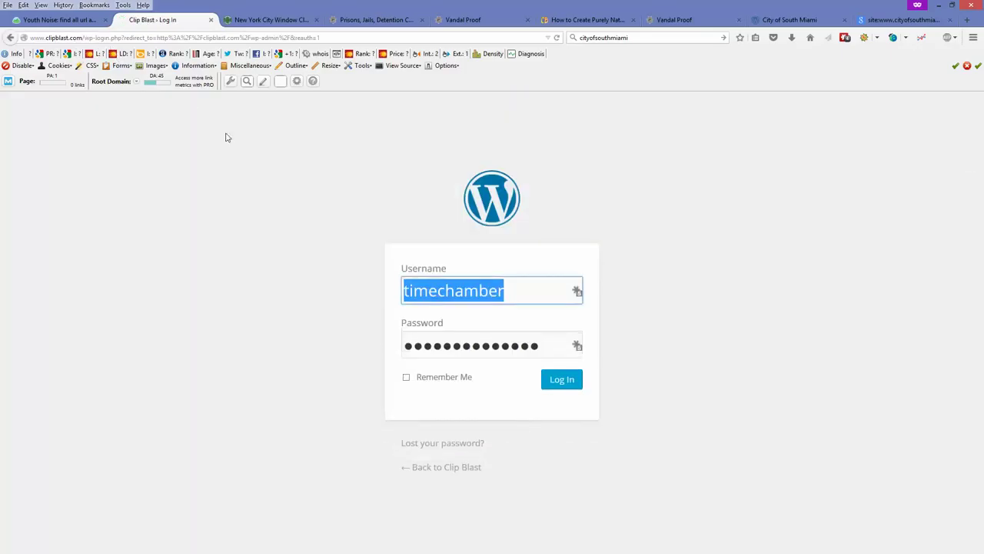
pyautogui.click(562, 389)
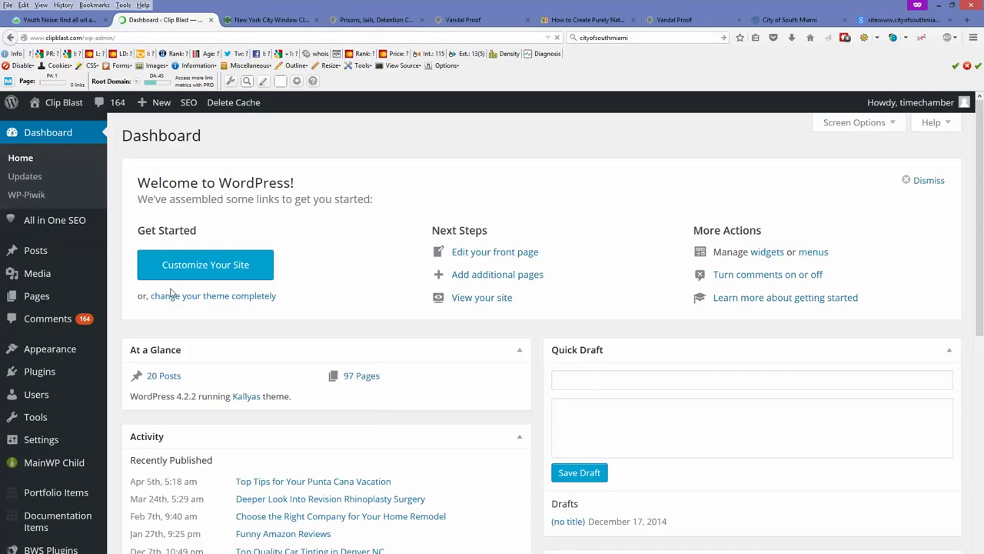
# Step: From the list of all posts, view Save Money With Your Home Generator Installation and Do You Need To Hire A Plumber Service? in new tabs
pyautogui.click(75, 252)
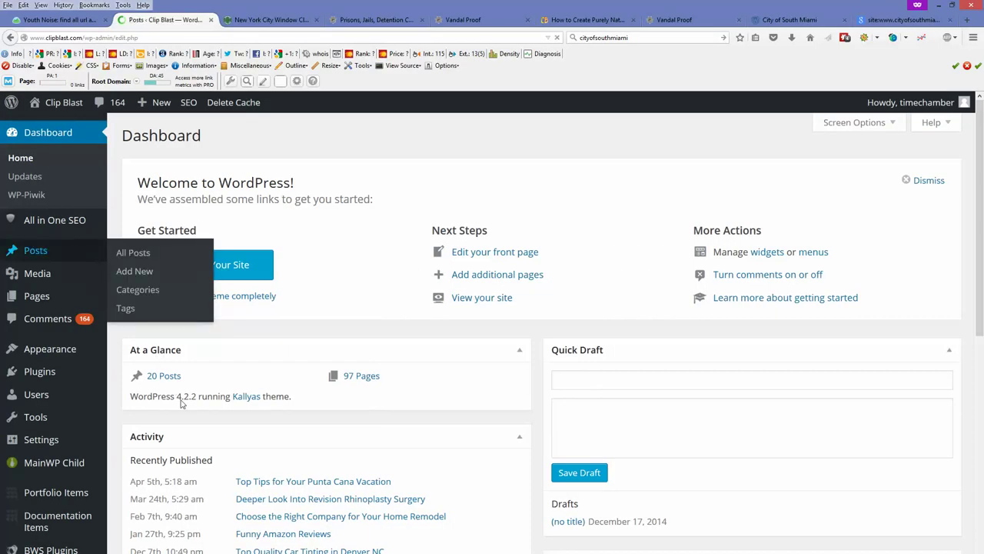
pyautogui.scroll(-8, 192, 400)
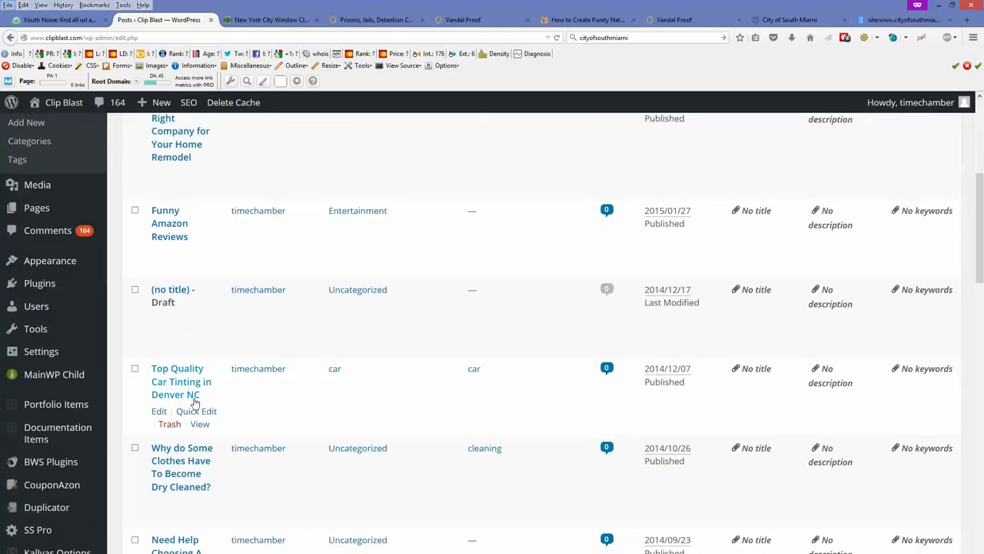
pyautogui.scroll(-5, 194, 401)
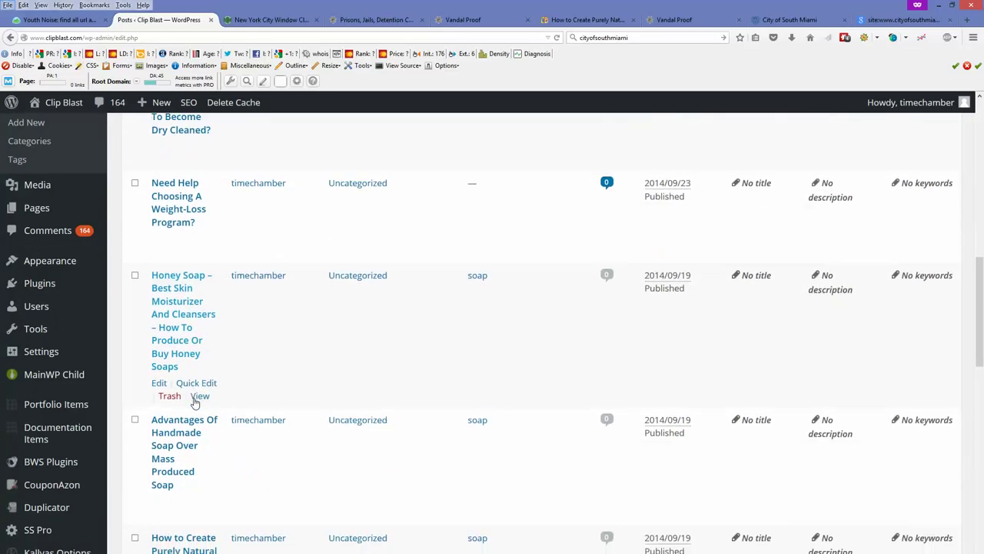
pyautogui.scroll(-1, 194, 399)
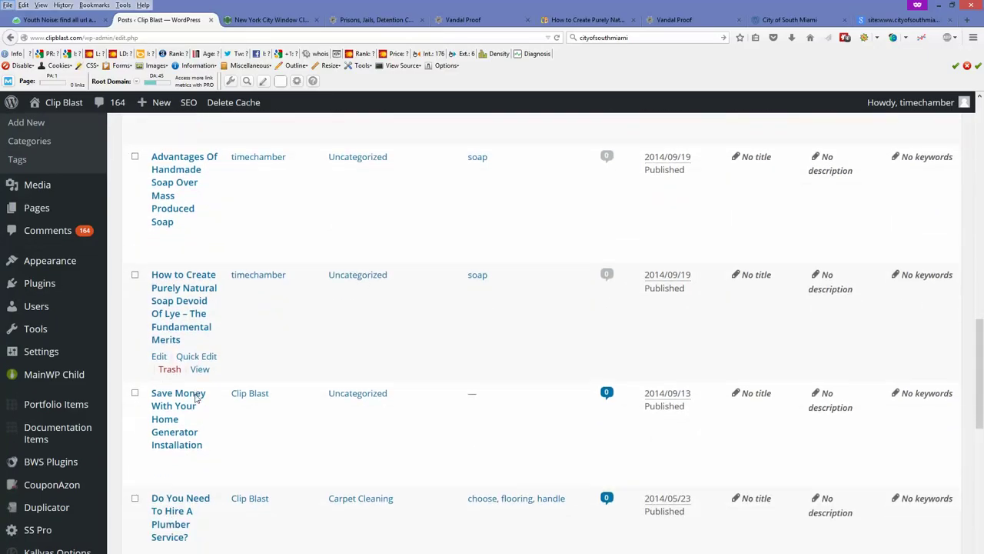
pyautogui.middleClick(201, 451)
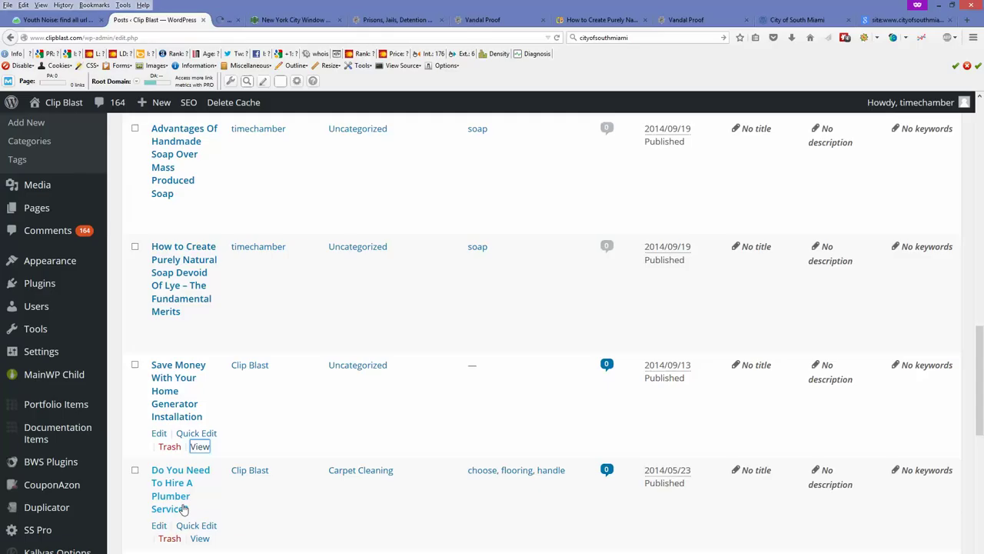
pyautogui.middleClick(200, 539)
# Step: View the posts Upkeep With Pressure Washing, For Tough Times in San Antonio and How Real Time Bidding Works in new tabs
pyautogui.scroll(-1, 204, 542)
pyautogui.scroll(-3, 204, 543)
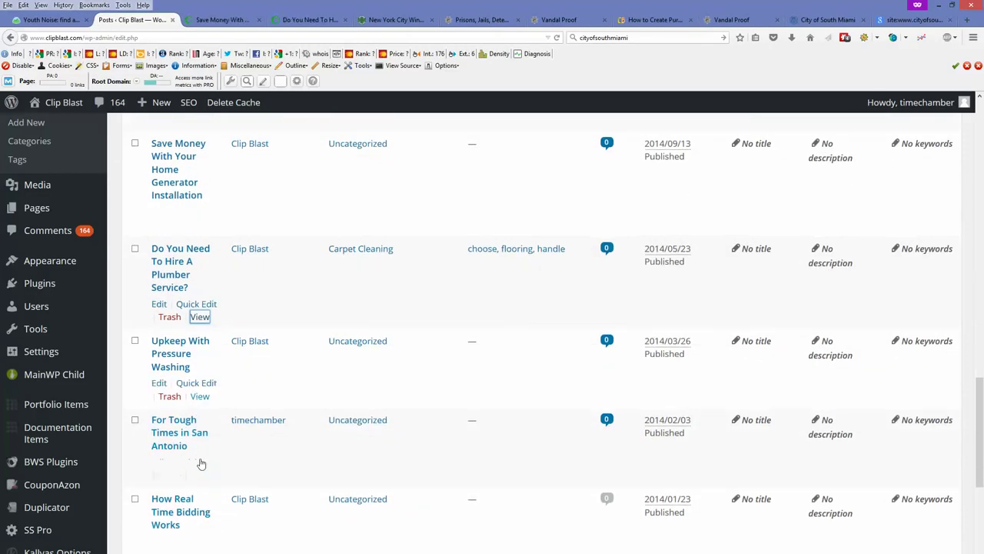
pyautogui.middleClick(200, 475)
pyautogui.middleClick(200, 551)
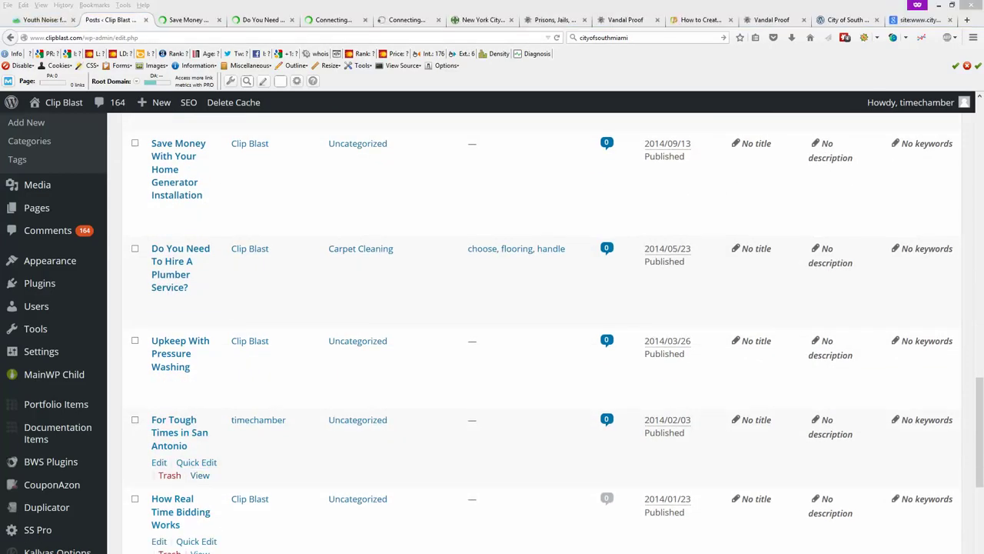
pyautogui.middleClick(200, 550)
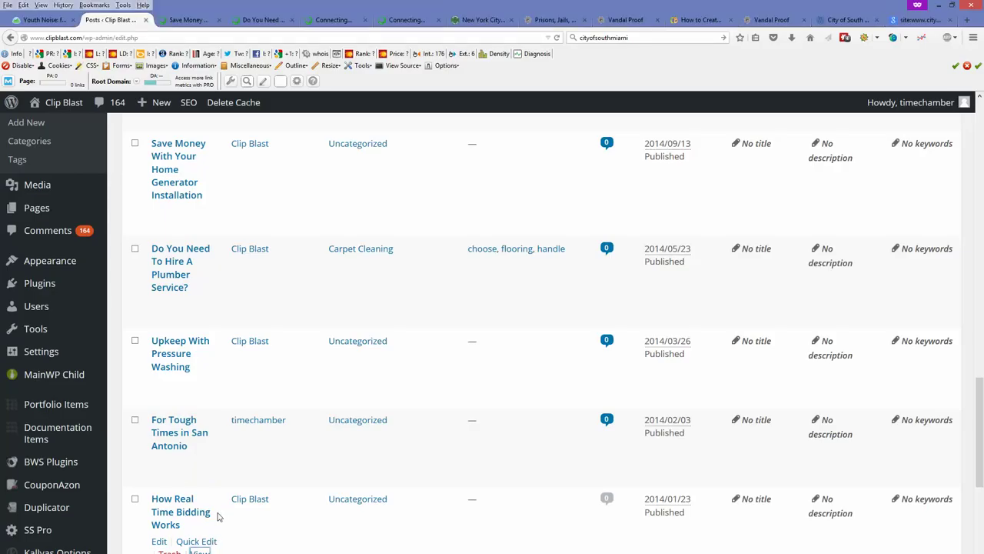
# Step: View the posts Hiring a Certified Plumber and Why Carpet Cleaners Can Also Be Your Health Insurance in new tabs
pyautogui.scroll(-1, 217, 517)
pyautogui.scroll(-2, 218, 517)
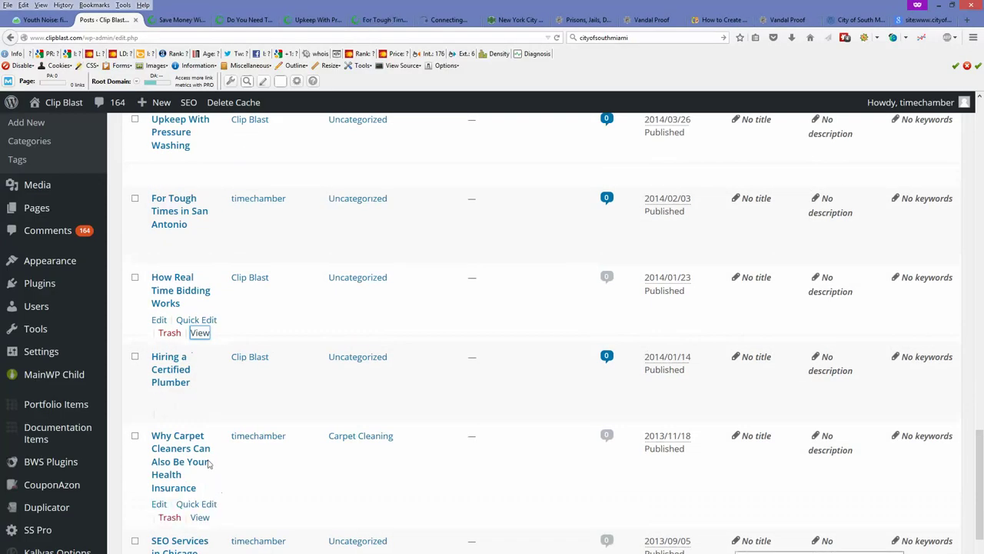
pyautogui.middleClick(200, 412)
pyautogui.middleClick(200, 517)
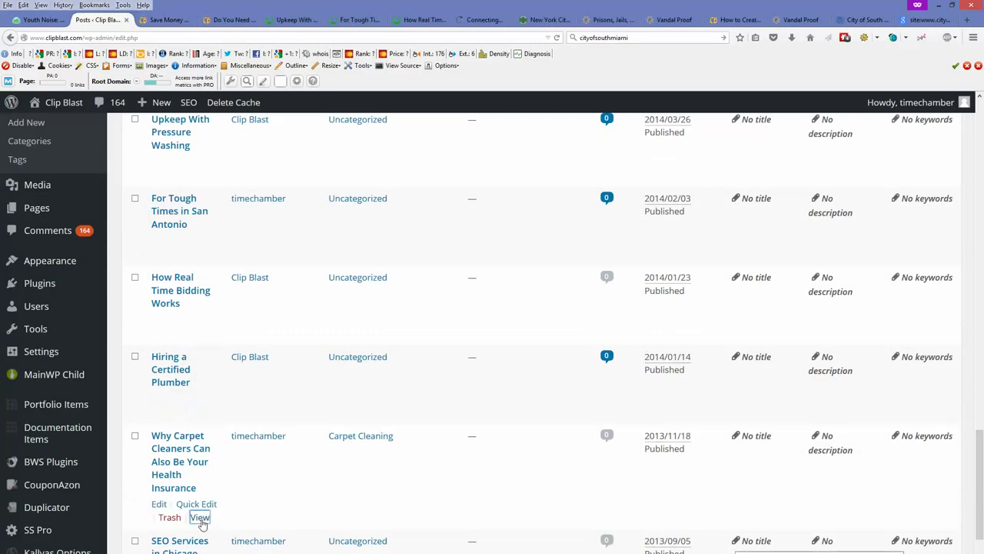
# Step: View SEO Services in Chicago and Finding the Best California Cleaners in new tabs, and go to page 2 of the posts list
pyautogui.scroll(-2, 201, 519)
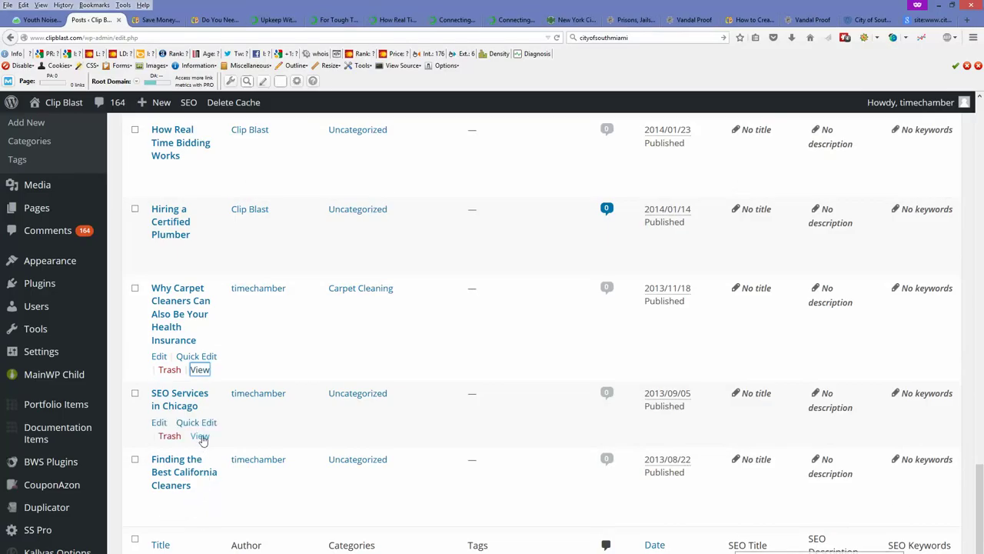
pyautogui.middleClick(200, 436)
pyautogui.middleClick(200, 516)
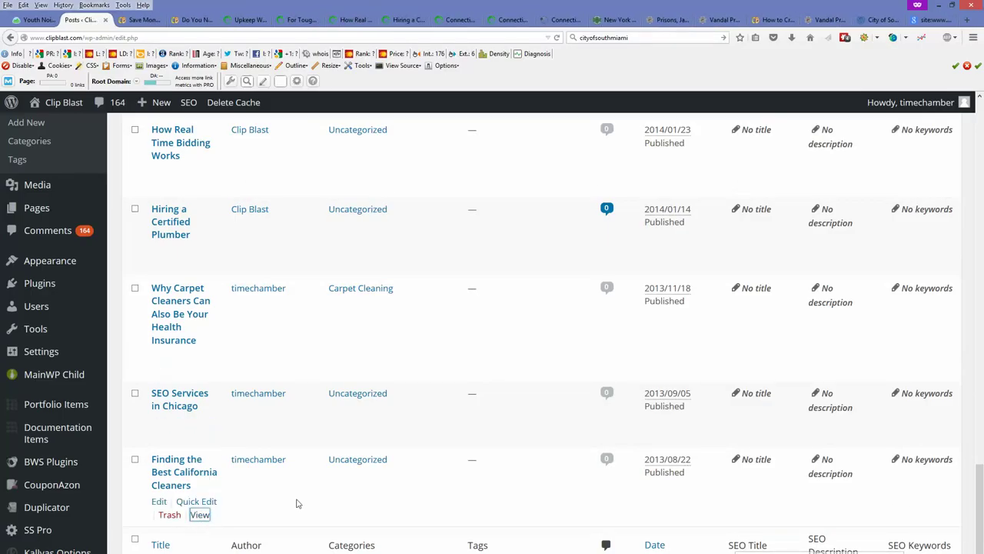
pyautogui.scroll(-1, 297, 501)
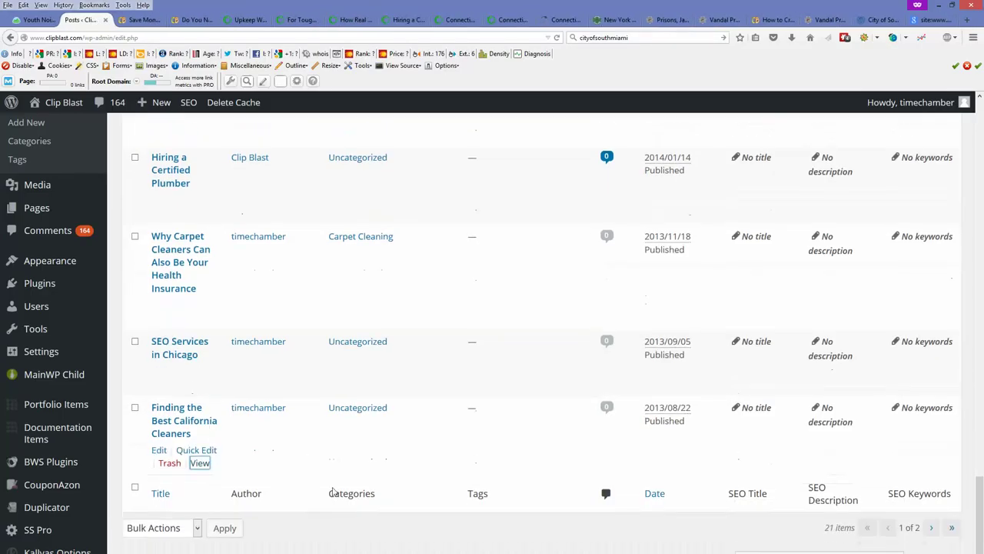
pyautogui.click(932, 529)
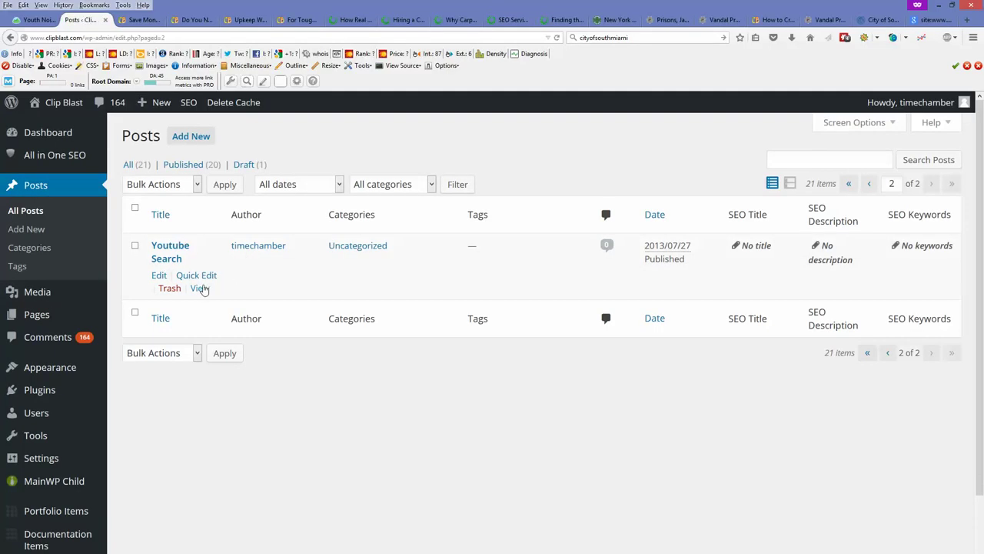
# Step: In the post Save Money With Your Home Generator Installation, copy the "home generator installation in Marlboro NJ" link's URL and add it to the Notepad++ list
pyautogui.click(146, 19)
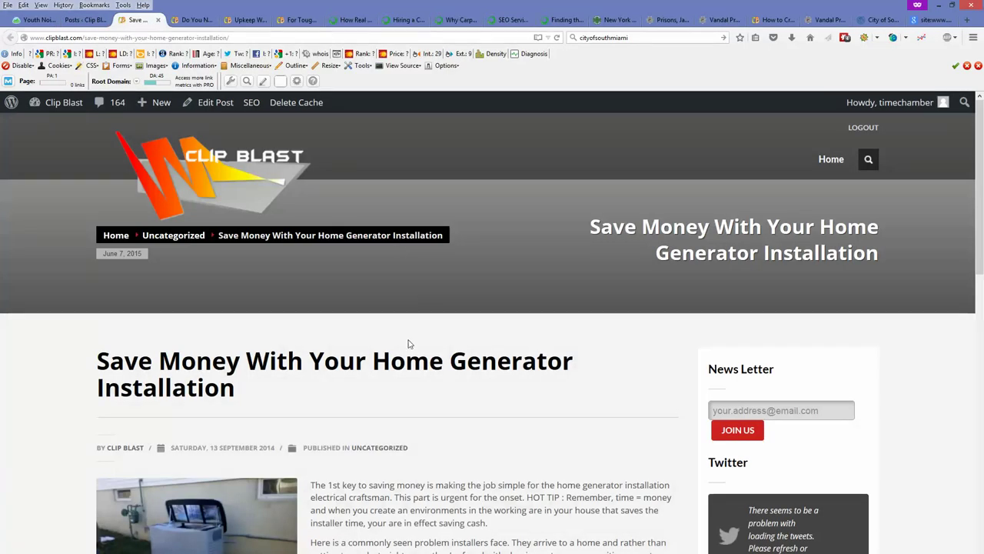
pyautogui.scroll(-3, 410, 343)
pyautogui.scroll(-1, 410, 344)
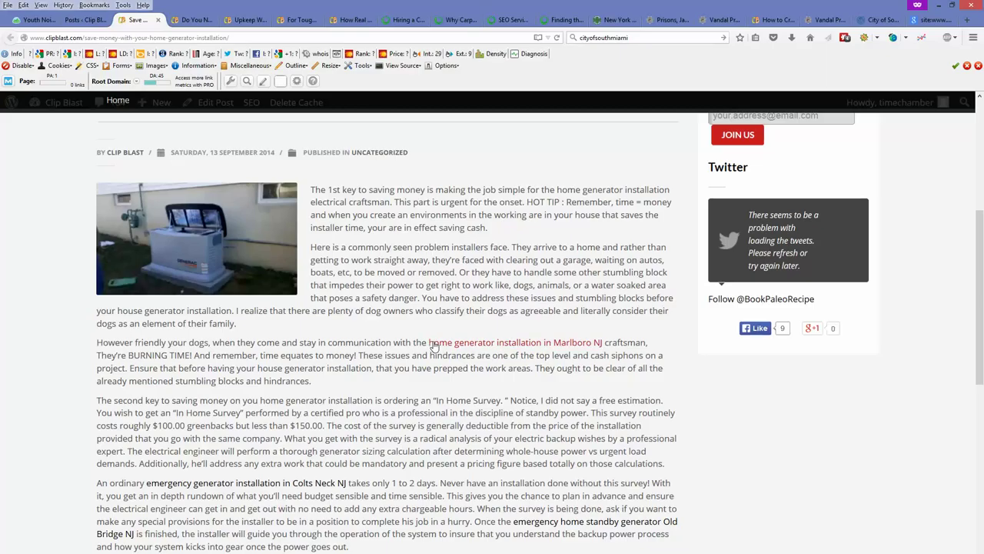
pyautogui.rightClick(433, 347)
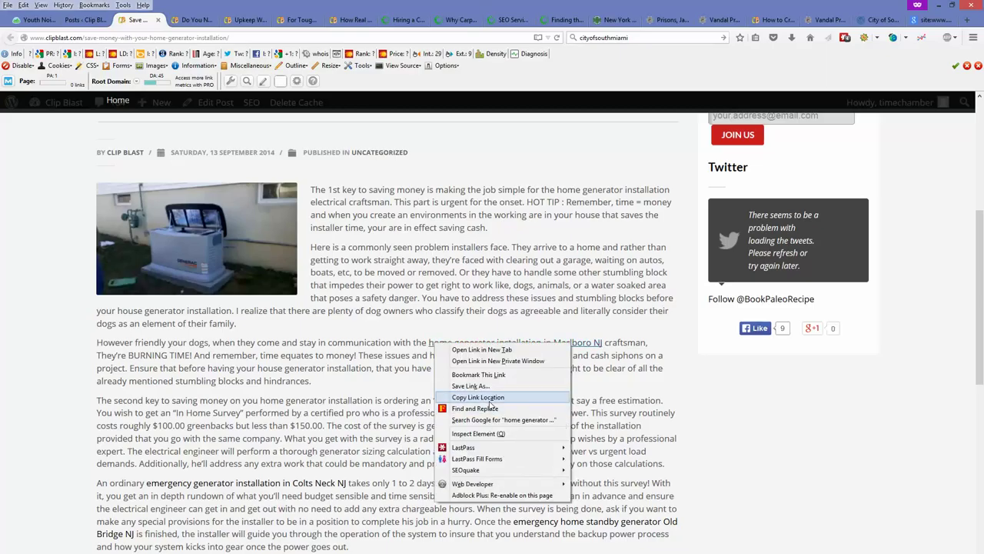
pyautogui.click(488, 398)
pyautogui.hotkey('alt', 'Tab')
pyautogui.press('Return')
pyautogui.press('Return')
pyautogui.hotkey('ctrl', 'v')
pyautogui.hotkey('alt', 'Tab')
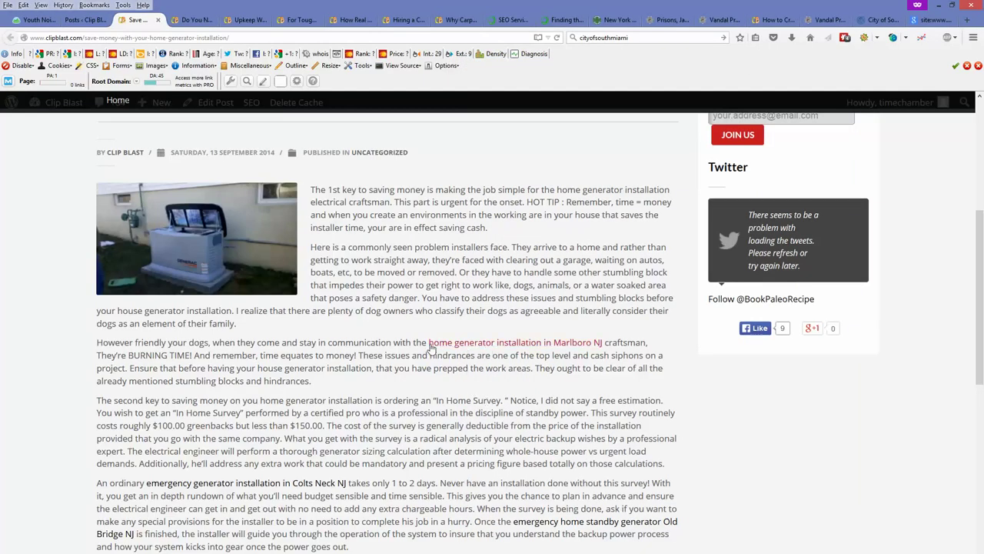
# Step: Copy the anchor text "home generator installation in Marlboro NJ" and insert it above its URL in the list
pyautogui.moveTo(429, 346); pyautogui.dragTo(602, 348)
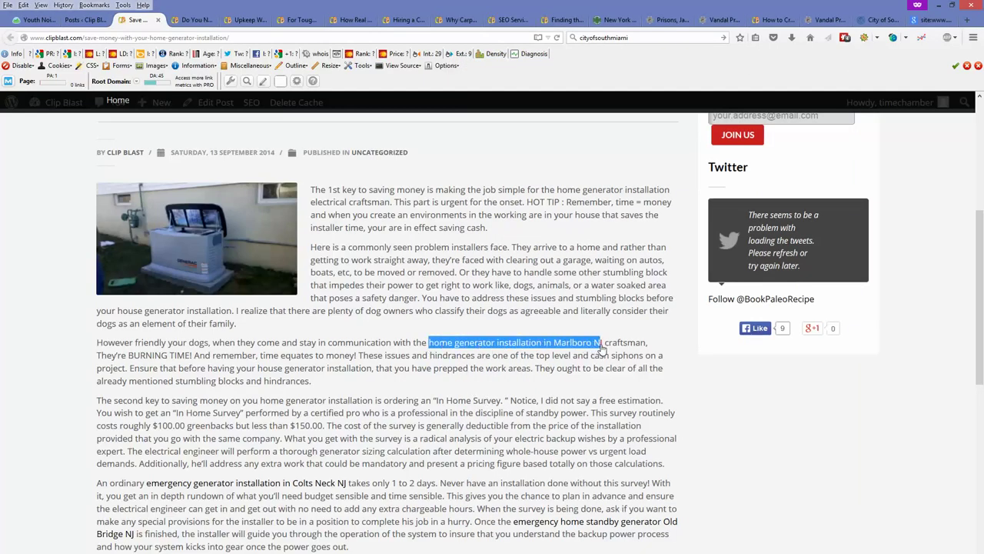
pyautogui.hotkey('alt', 'Tab')
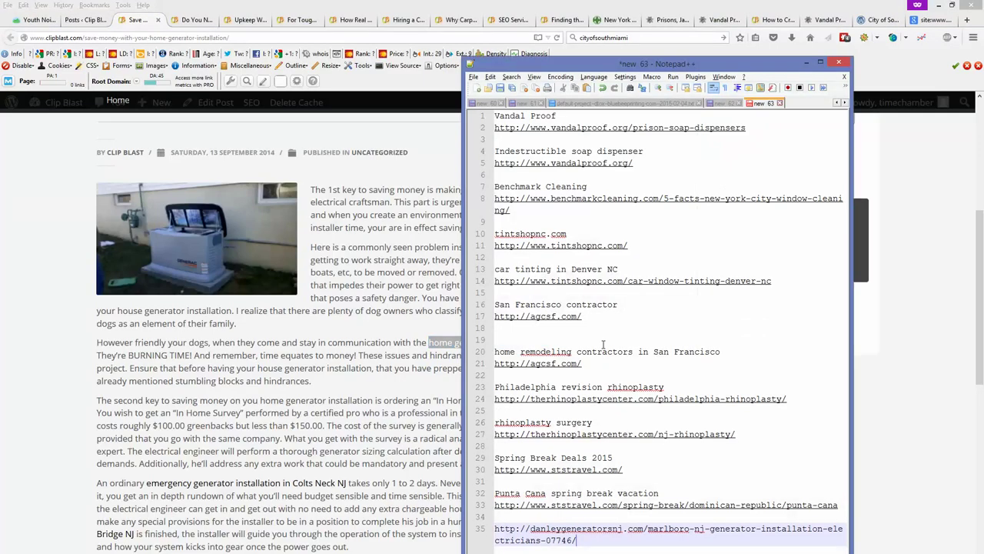
pyautogui.press('Return')
pyautogui.press('Return')
pyautogui.press('Return')
pyautogui.press('Up')
pyautogui.hotkey('ctrl', 'v')
pyautogui.hotkey('alt', 'Tab')
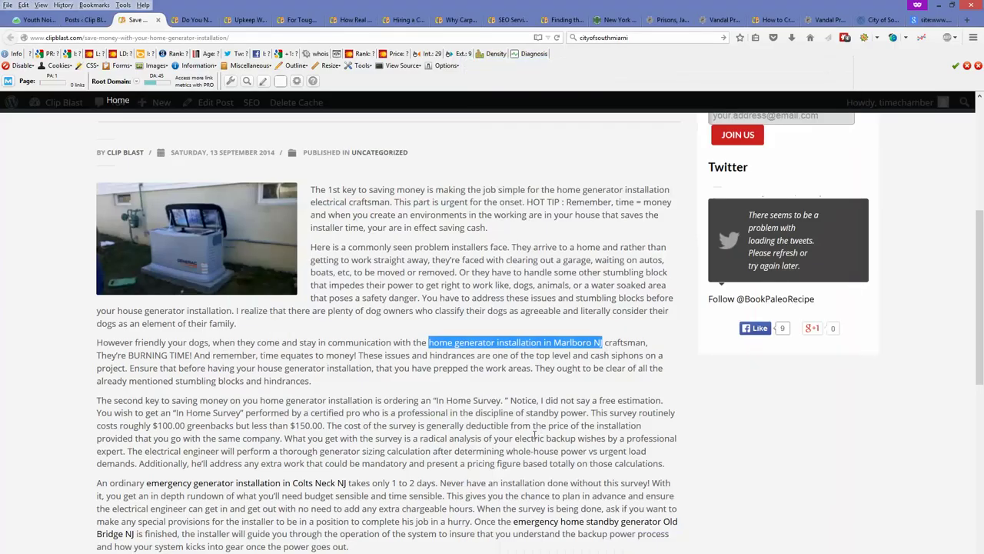
pyautogui.rightClick(237, 491)
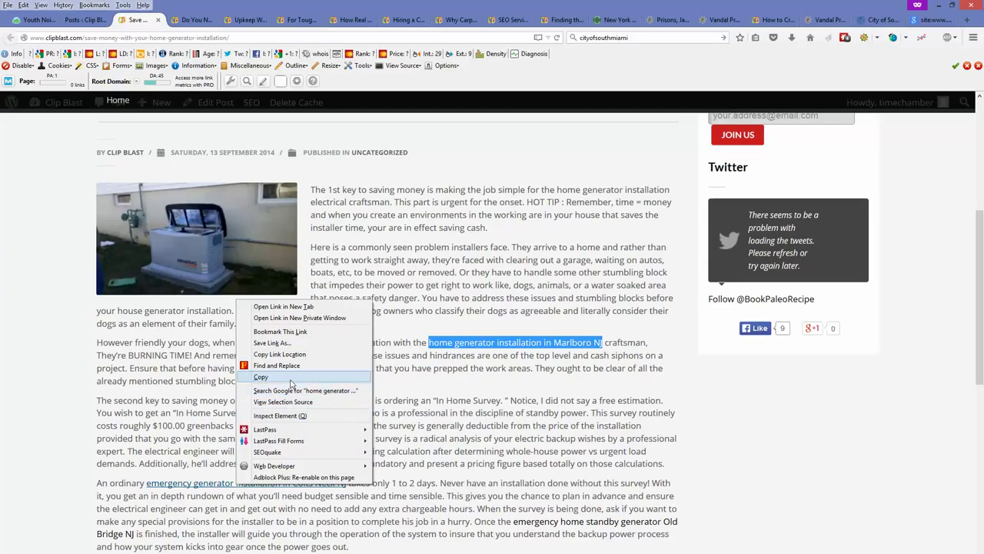
pyautogui.click(146, 483)
pyautogui.moveTo(145, 483); pyautogui.dragTo(346, 491)
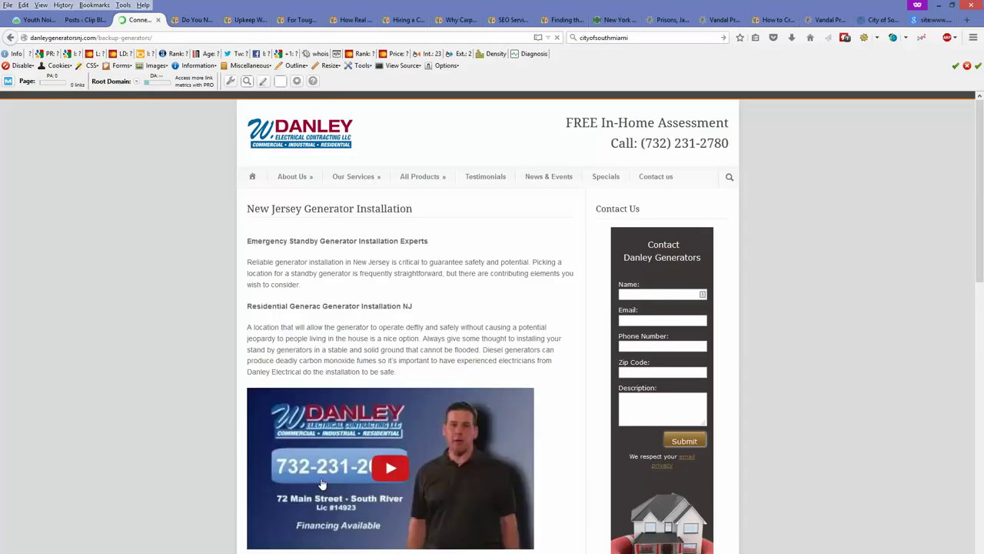
pyautogui.hotkey('alt', 'Left')
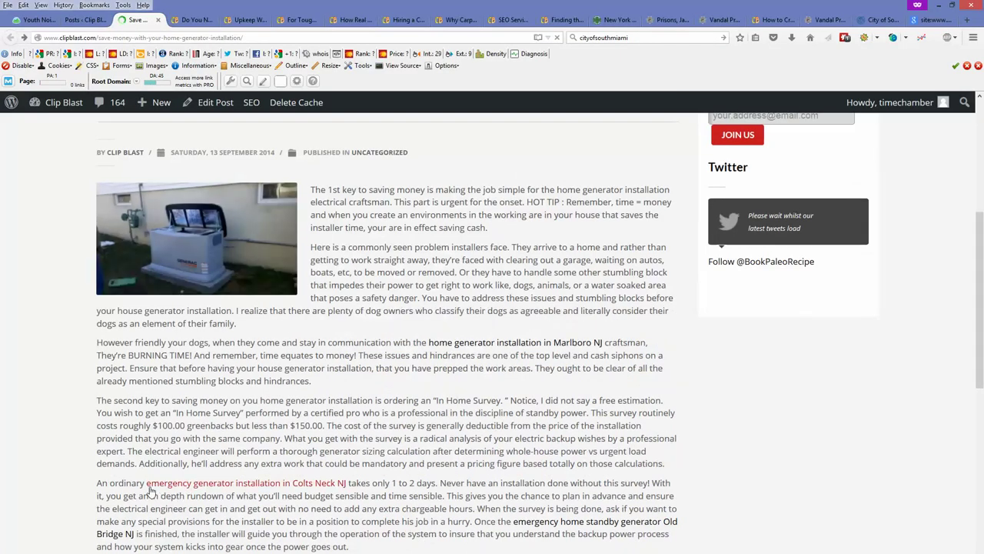
# Step: Copy the anchor text "emergency generator installation in Colts Neck NJ" and add it as a new entry in the Notepad++ list
pyautogui.moveTo(146, 484); pyautogui.dragTo(348, 484)
pyautogui.hotkey('alt', 'Tab')
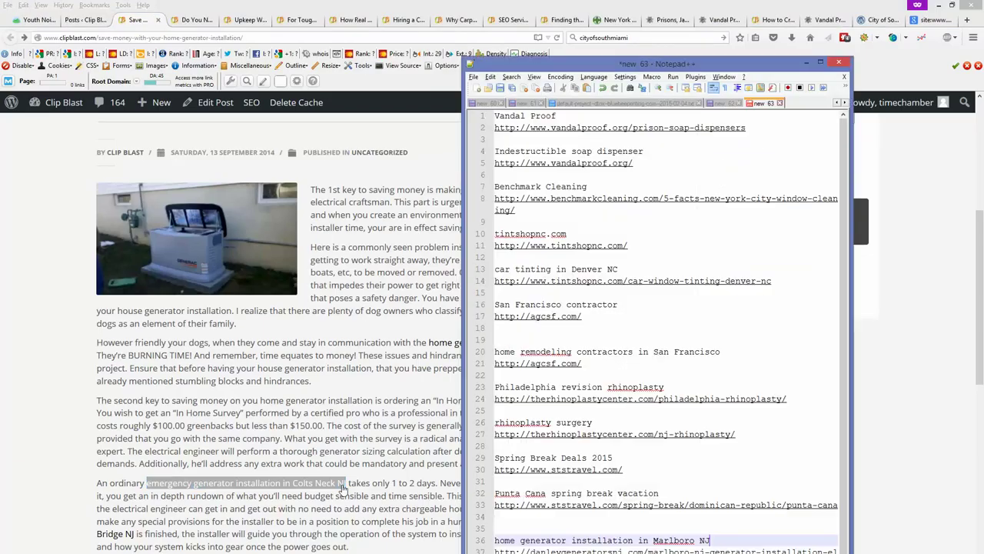
pyautogui.scroll(-2, 343, 489)
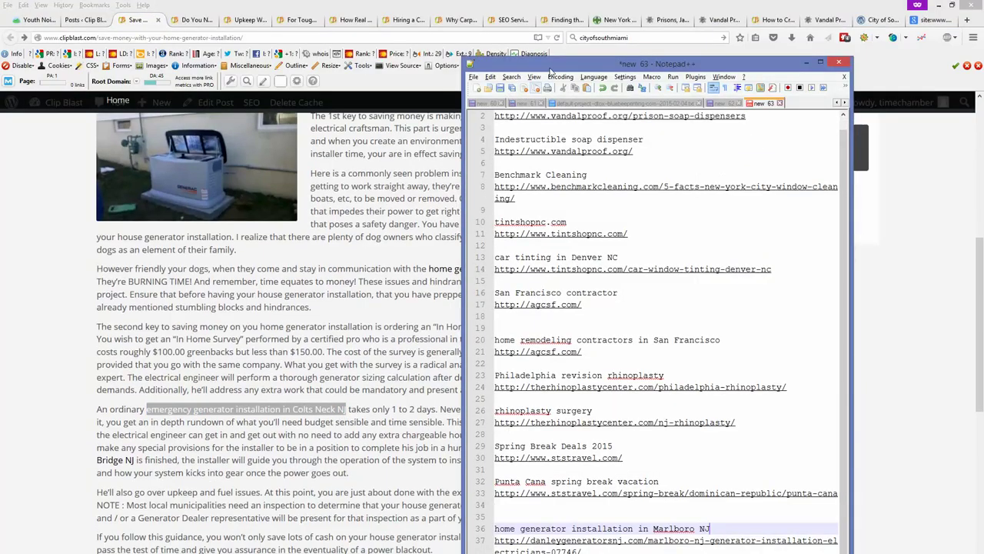
pyautogui.moveTo(550, 67); pyautogui.dragTo(573, 29)
pyautogui.click(641, 526)
pyautogui.press('Return')
pyautogui.hotkey('ctrl', 'v')
pyautogui.hotkey('alt', 'Tab')
pyautogui.rightClick(228, 411)
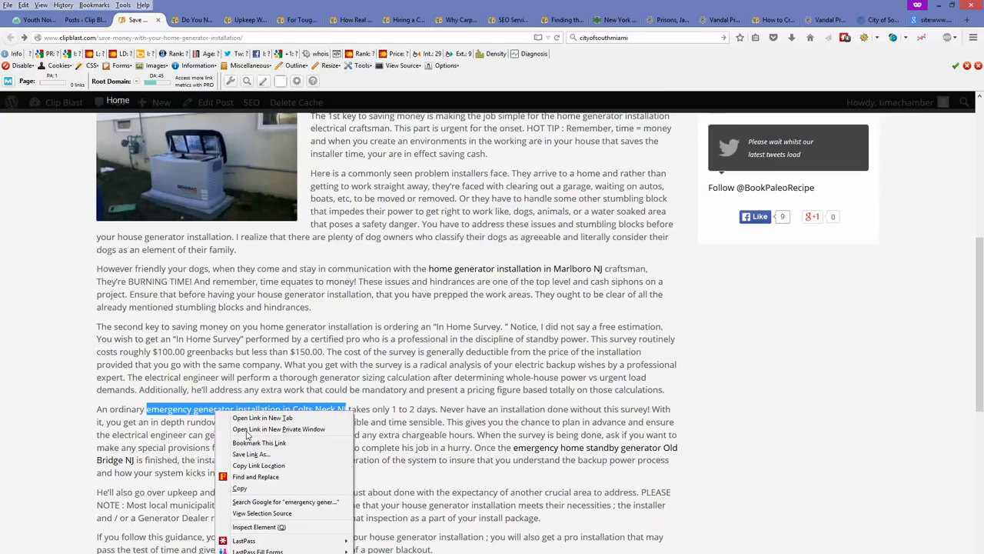
pyautogui.click(239, 489)
pyautogui.hotkey('alt', 'Tab')
# Step: Copy the URL of the Colts Neck NJ link and paste it below its anchor text in the list
pyautogui.rightClick(264, 414)
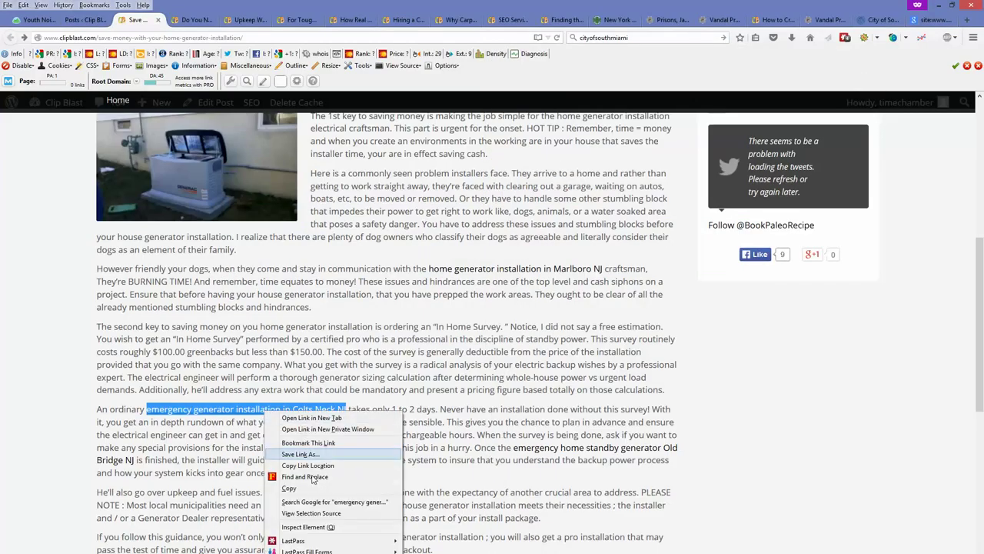
pyautogui.click(312, 470)
pyautogui.hotkey('alt', 'Tab')
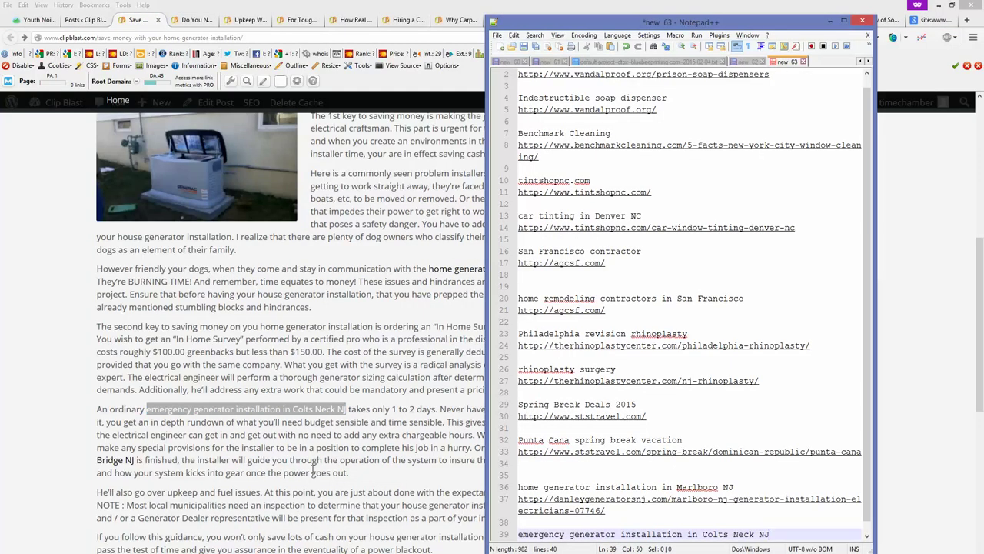
pyautogui.press('Return')
pyautogui.hotkey('ctrl', 'v')
pyautogui.hotkey('alt', 'Tab')
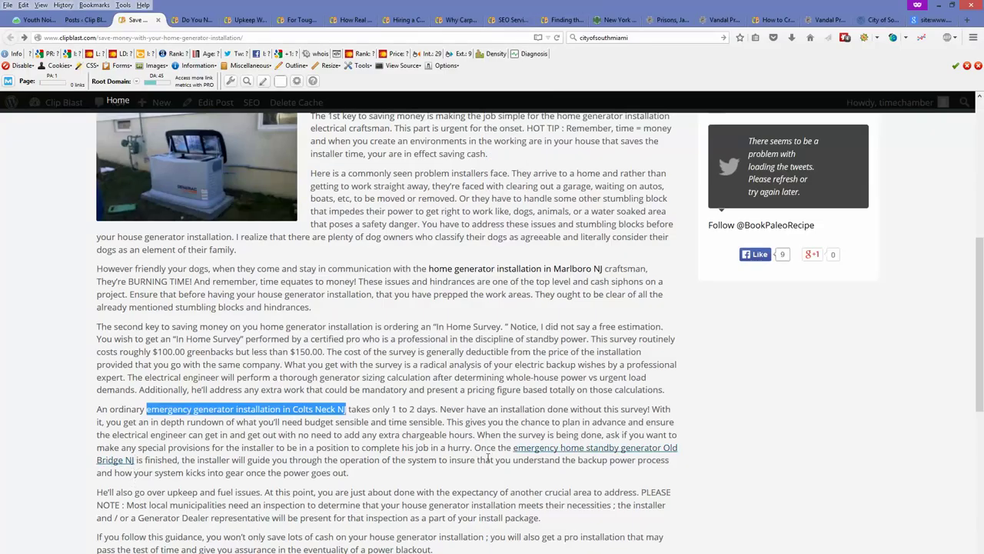
# Step: Copy the anchor text "emergency home standby generator Old Bridge NJ" and add it as a new entry in the list
pyautogui.moveTo(514, 452); pyautogui.dragTo(134, 460)
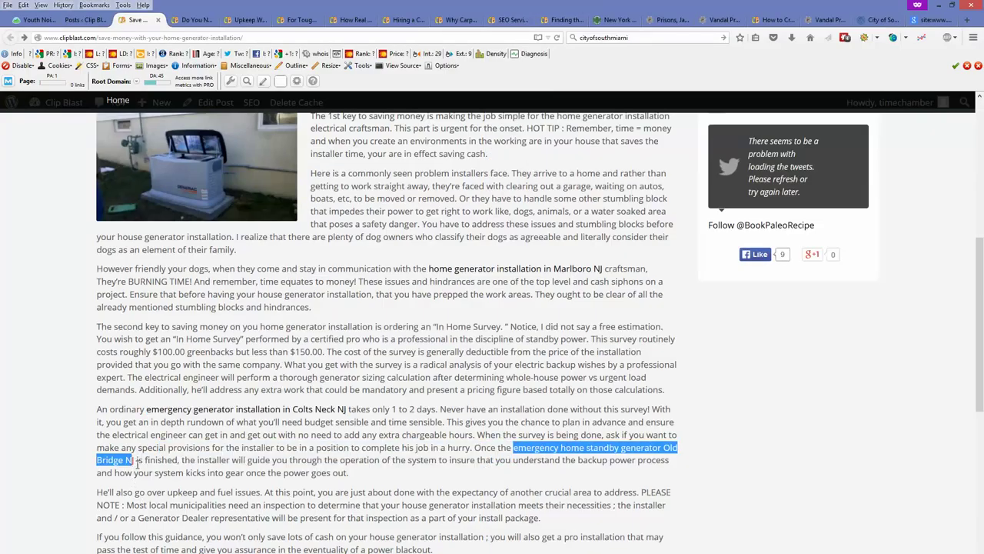
pyautogui.hotkey('ctrl', 'c')
pyautogui.hotkey('alt', 'Tab')
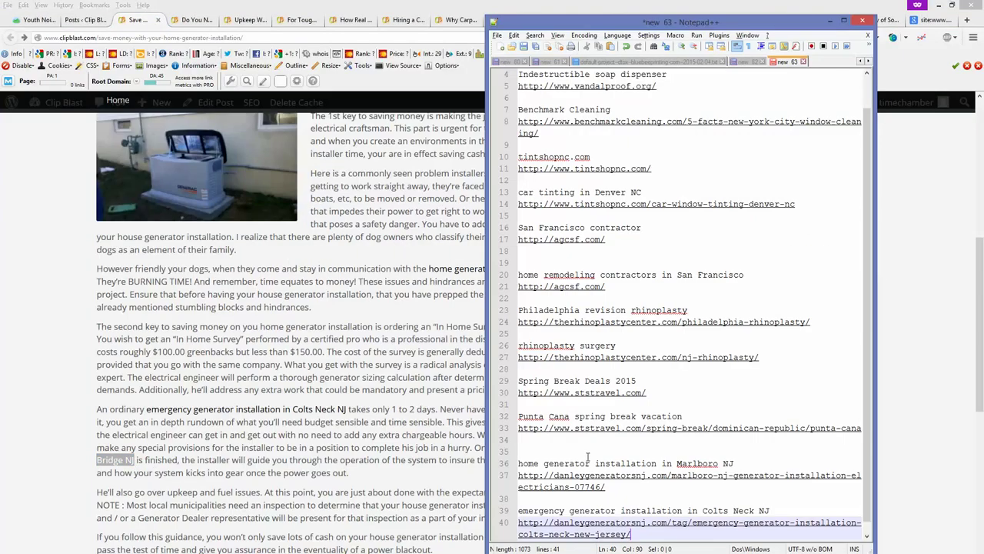
pyautogui.press('Return')
pyautogui.press('Return')
pyautogui.hotkey('ctrl', 'v')
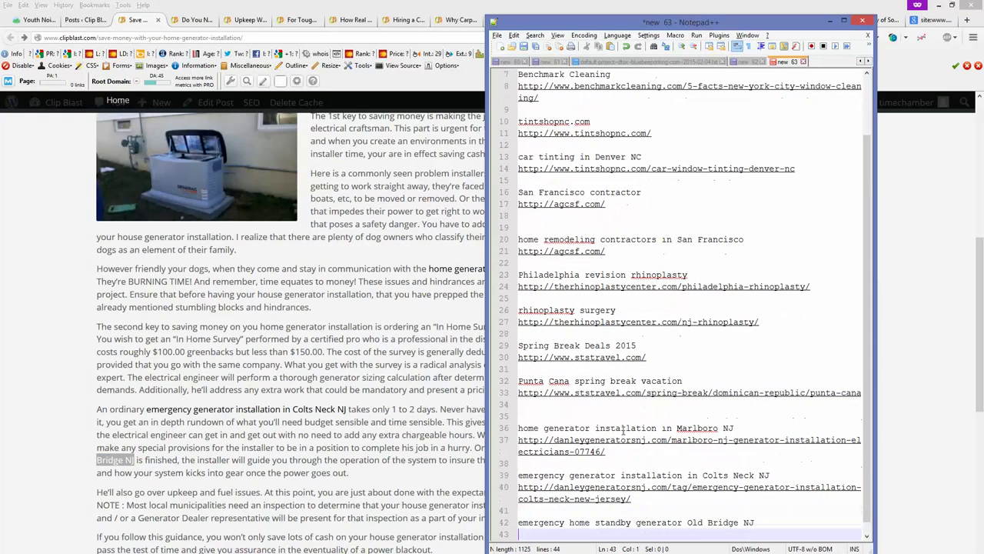
pyautogui.hotkey('alt', 'Tab')
# Step: Copy the URL of the Old Bridge NJ link and paste it below its anchor text in the list
pyautogui.rightClick(128, 463)
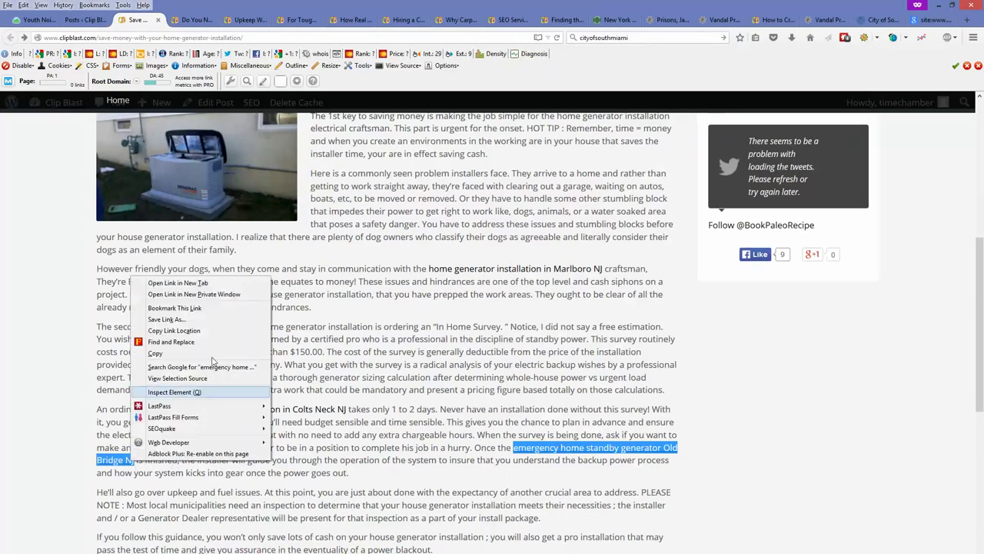
pyautogui.click(227, 329)
pyautogui.hotkey('alt', 'Tab')
pyautogui.press('Return')
pyautogui.hotkey('ctrl', 'v')
pyautogui.hotkey('alt', 'Tab')
# Step: Close the home generator post and check Do You Need To Hire A Plumber Service? for outbound links
pyautogui.scroll(-3, 212, 358)
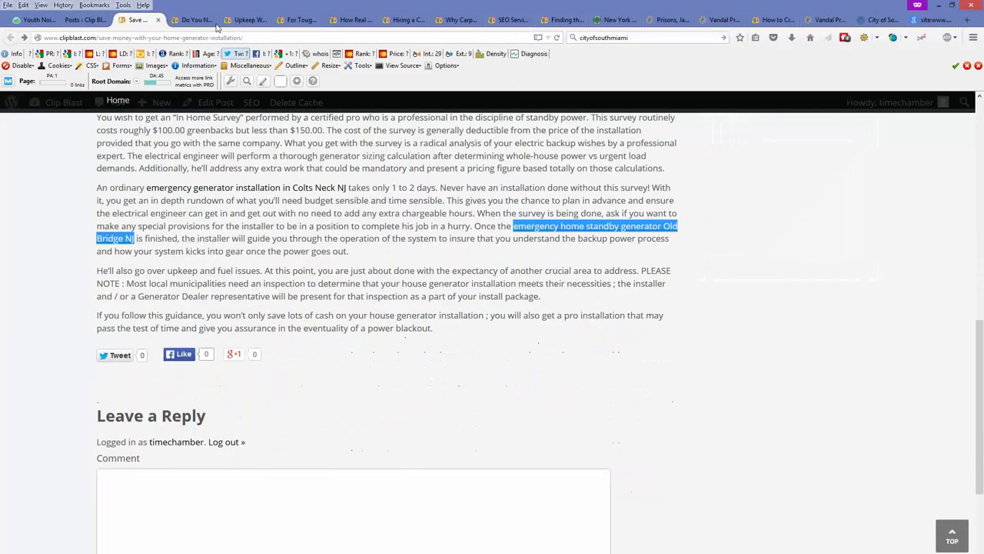
pyautogui.click(158, 22)
pyautogui.scroll(-3, 326, 375)
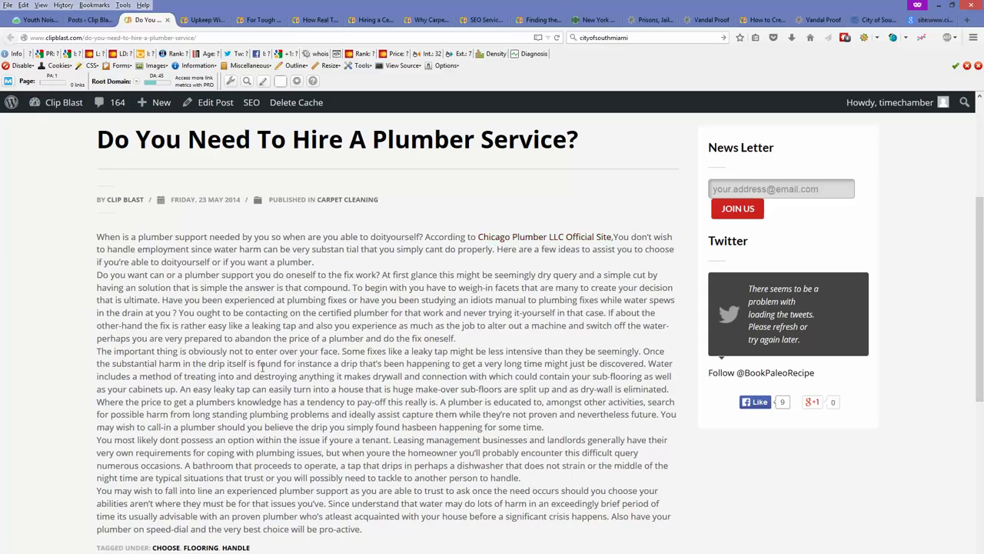
# Step: In the post Upkeep With Pressure Washing, select and copy the anchor text "Power washing companies in South Jersey"
pyautogui.click(195, 22)
pyautogui.scroll(-4, 392, 269)
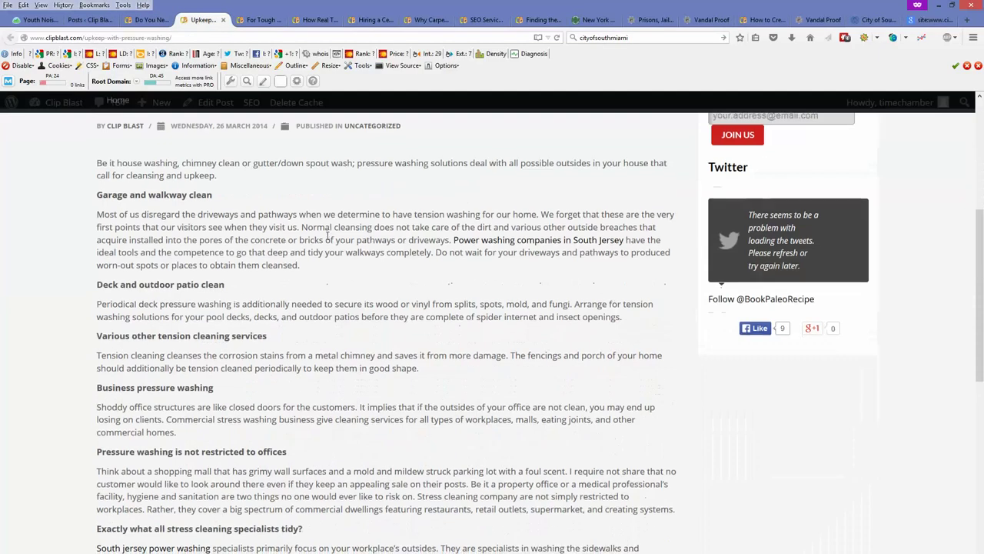
pyautogui.scroll(2, 477, 356)
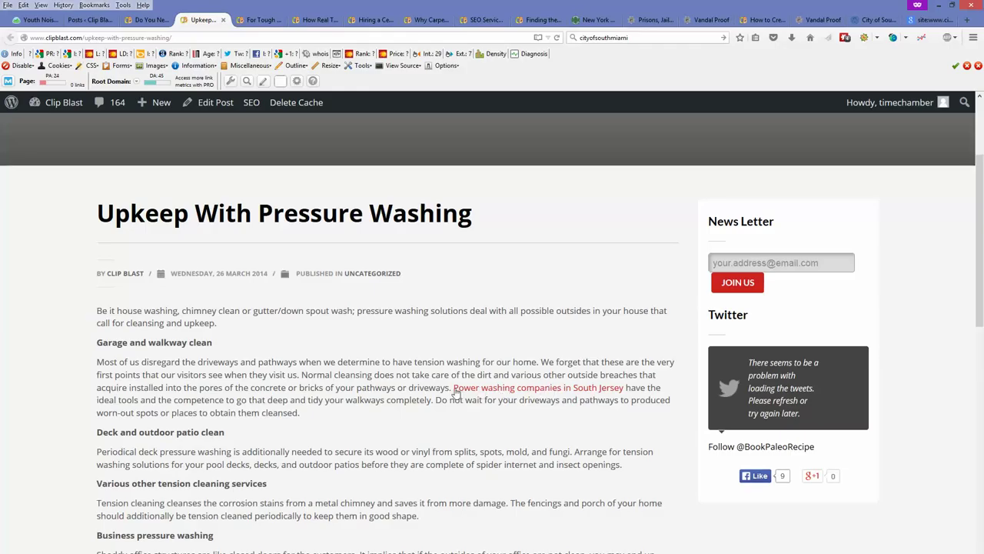
pyautogui.moveTo(455, 391); pyautogui.dragTo(623, 394)
pyautogui.hotkey('alt', 'Tab')
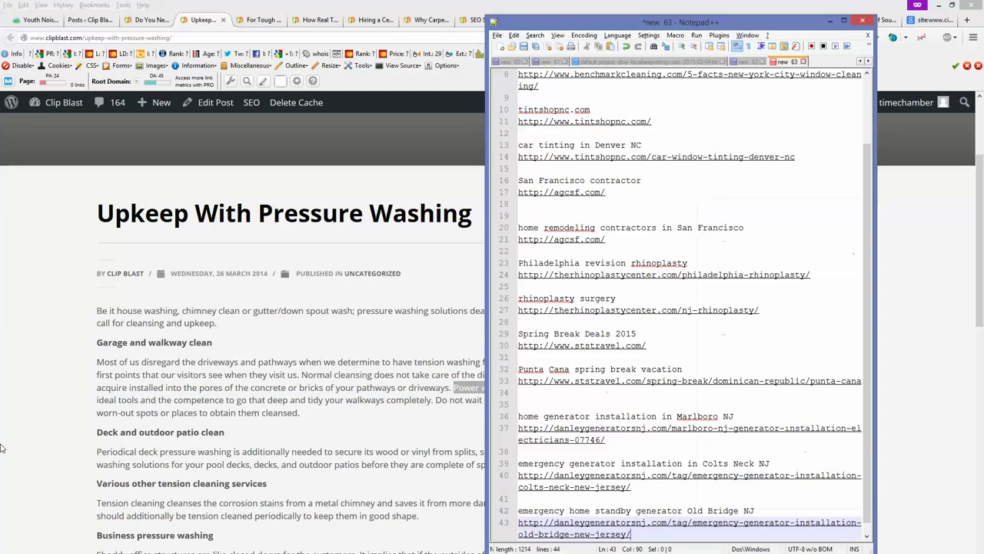
pyautogui.hotkey('alt', 'Tab')
pyautogui.hotkey('alt', 'Tab')
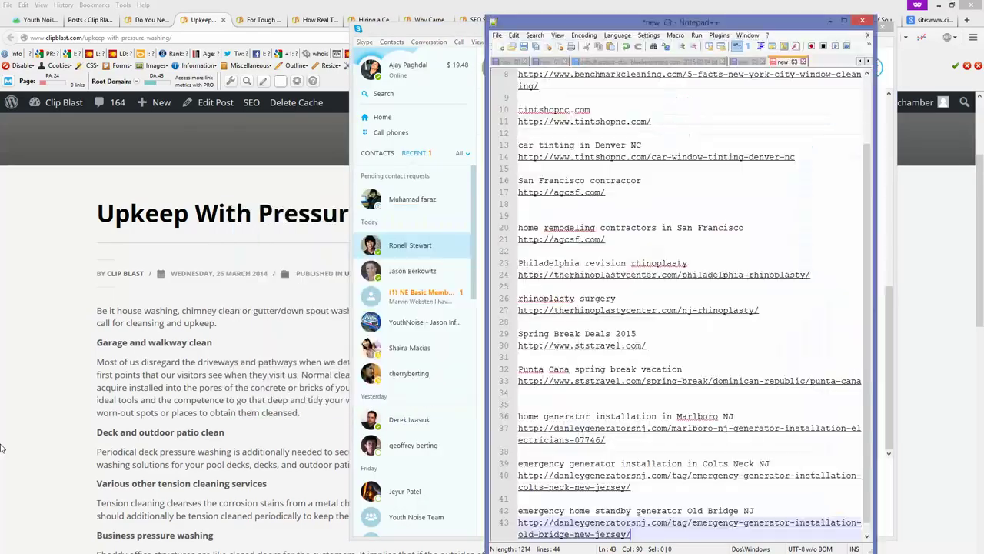
pyautogui.hotkey('alt', 'Tab')
pyautogui.hotkey('alt', 'Tab')
pyautogui.hotkey('alt', 'Tab')
pyautogui.hotkey('alt', 'Tab')
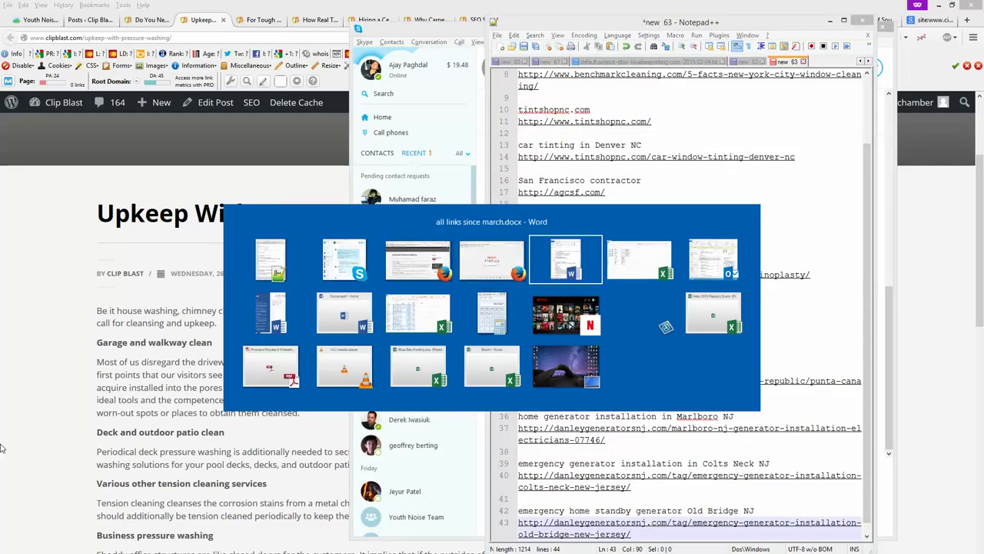
pyautogui.hotkey('alt', 'shift', 'Tab')
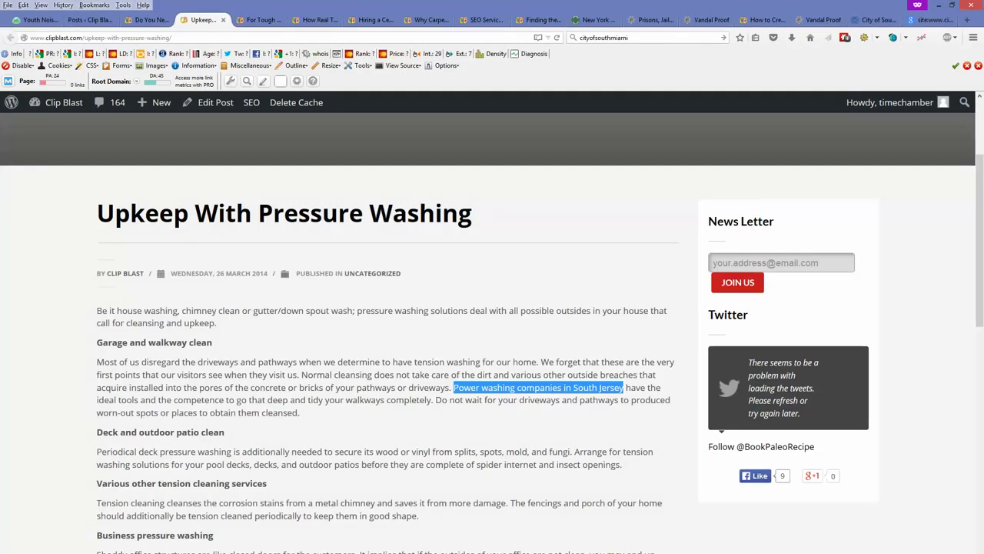
# Step: Paste the anchor text "Power washing companies in South Jersey" as a new entry at the end of the Notepad++ list
pyautogui.hotkey('alt', 'Tab')
pyautogui.press('Return')
pyautogui.press('Return')
pyautogui.press('Return')
pyautogui.press('Up')
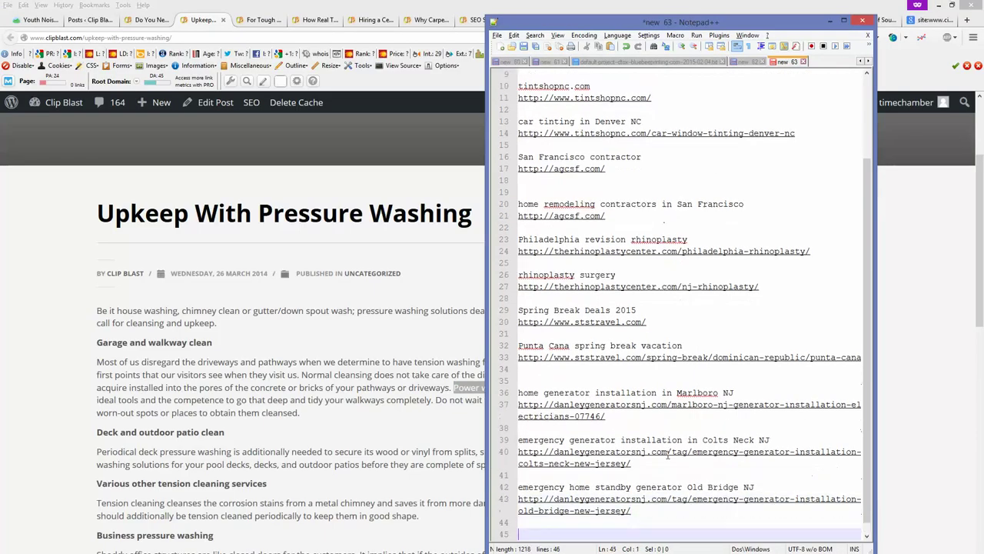
pyautogui.hotkey('ctrl', 'v')
pyautogui.hotkey('alt', 'Tab')
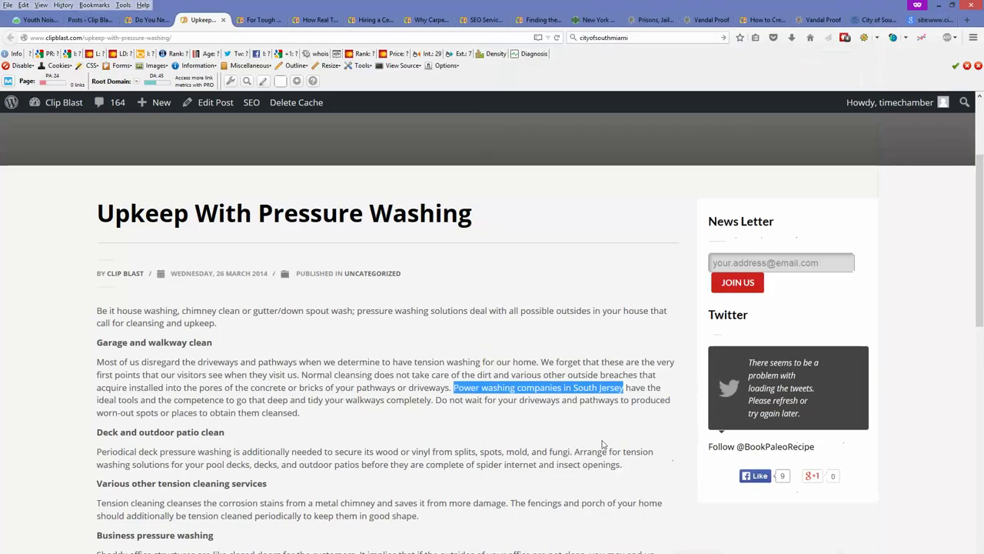
# Step: Copy the URL of the "Power washing companies in South Jersey" link and paste it below its anchor text
pyautogui.rightClick(587, 391)
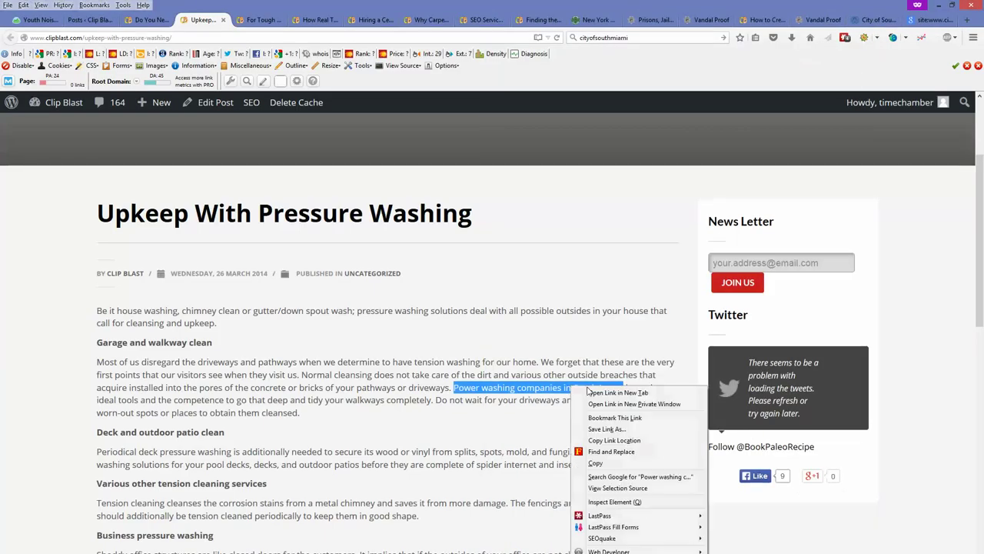
pyautogui.click(626, 440)
pyautogui.hotkey('alt', 'Tab')
pyautogui.hotkey('ctrl', 'v')
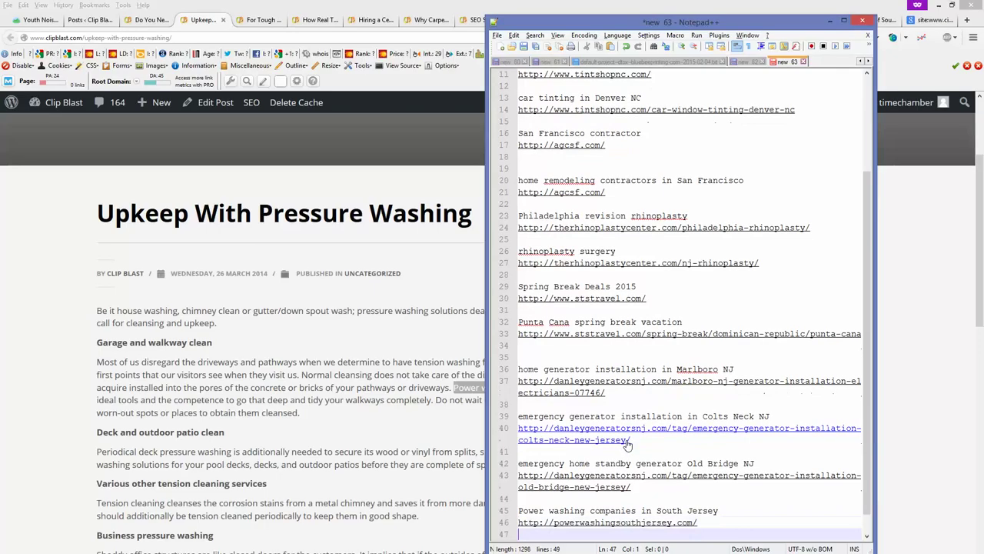
pyautogui.hotkey('alt', 'Tab')
# Step: Check the rest of the pressure washing post for links and switch to the post For Tough Times in San Antonio
pyautogui.scroll(-5, 358, 420)
pyautogui.scroll(-5, 356, 418)
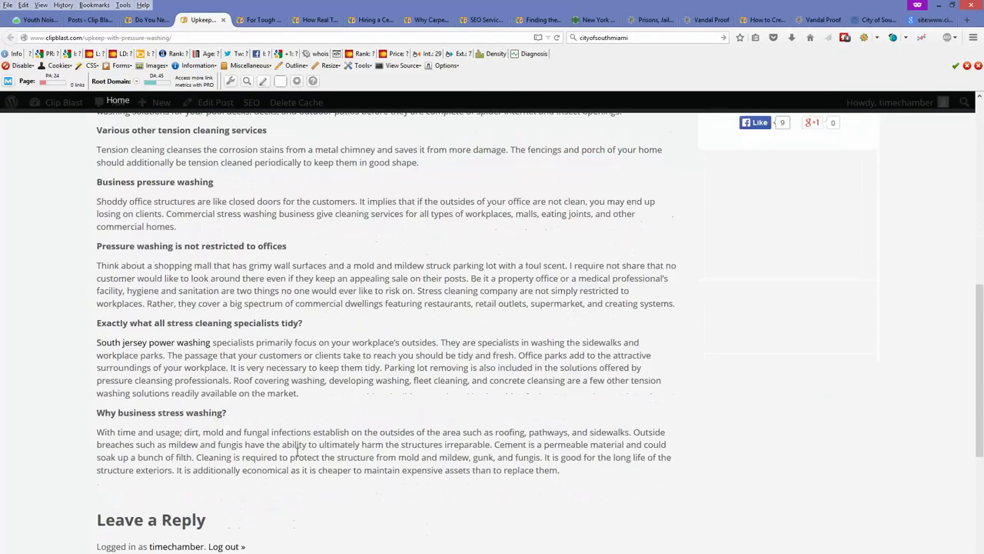
pyautogui.scroll(7, 563, 237)
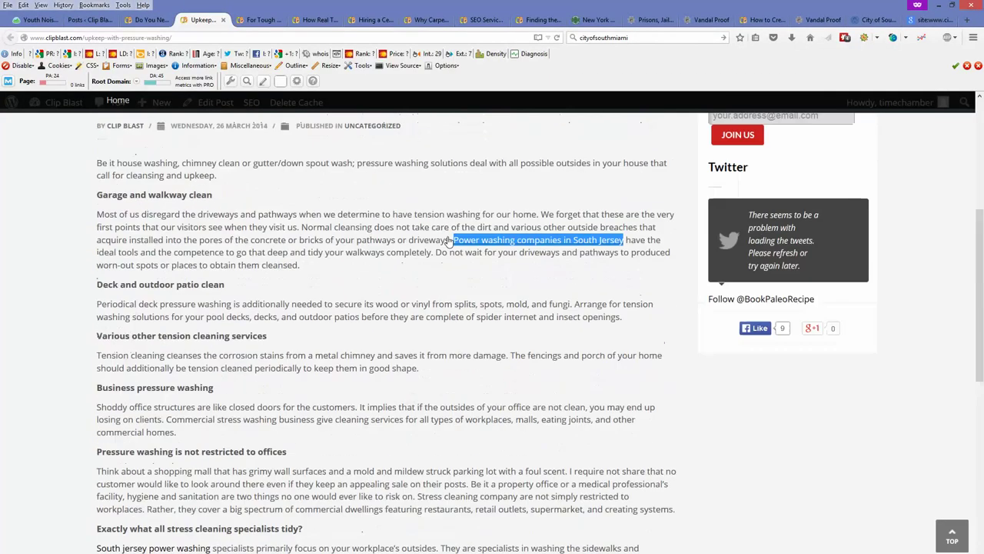
pyautogui.click(268, 21)
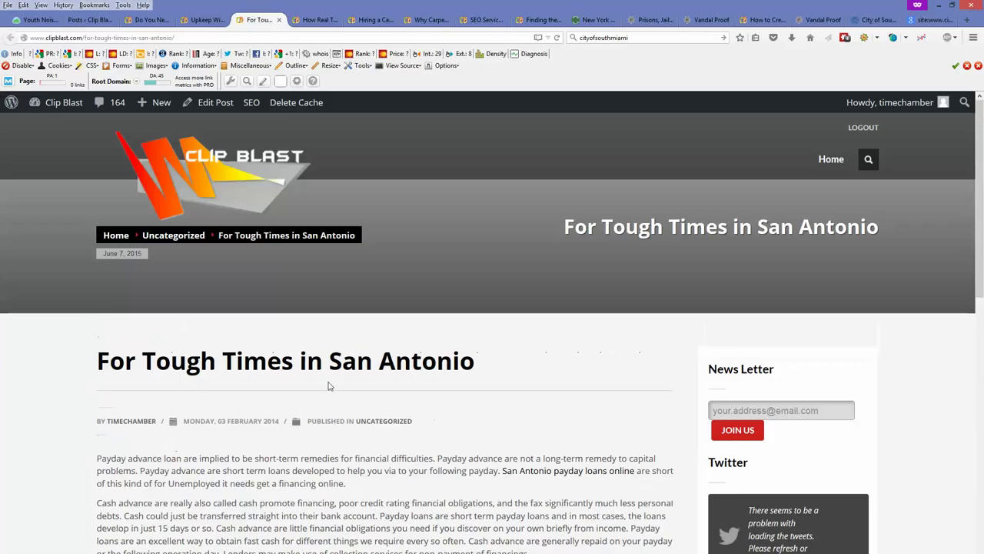
# Step: In the post How Real Time Bidding Works, copy the anchor text "real time bidding companies" and paste it as a new entry ending the Notepad++ list
pyautogui.scroll(-3, 329, 384)
pyautogui.click(331, 17)
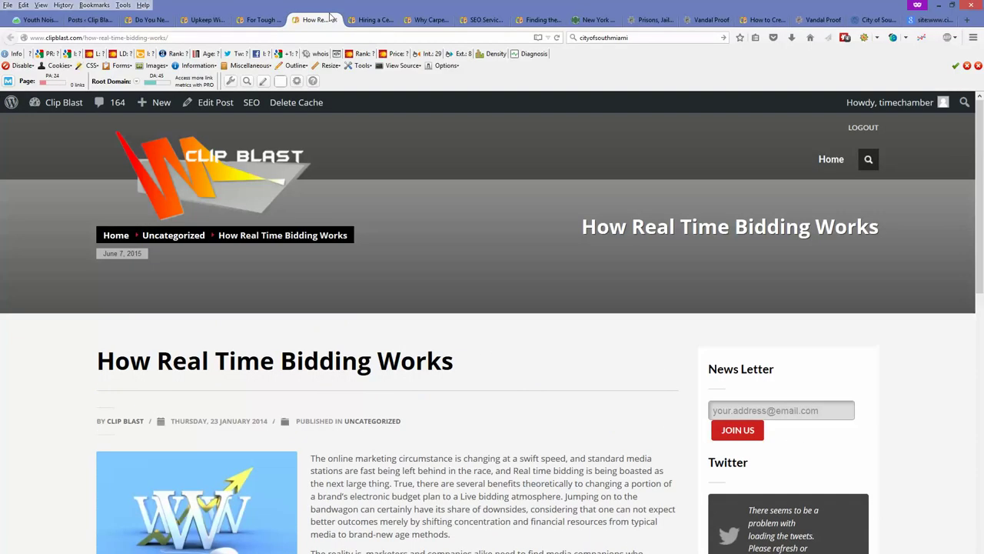
pyautogui.scroll(-7, 354, 366)
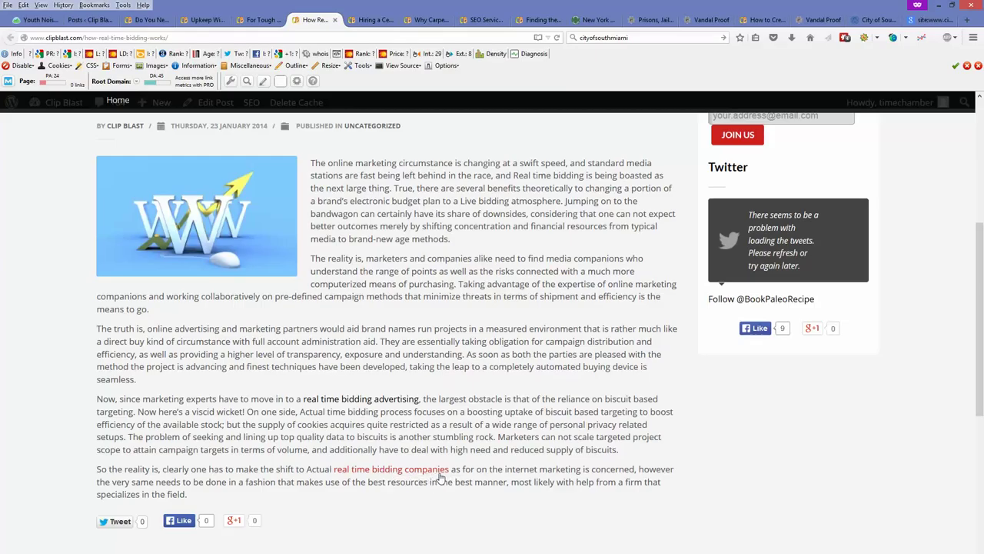
pyautogui.moveTo(449, 471); pyautogui.dragTo(335, 472)
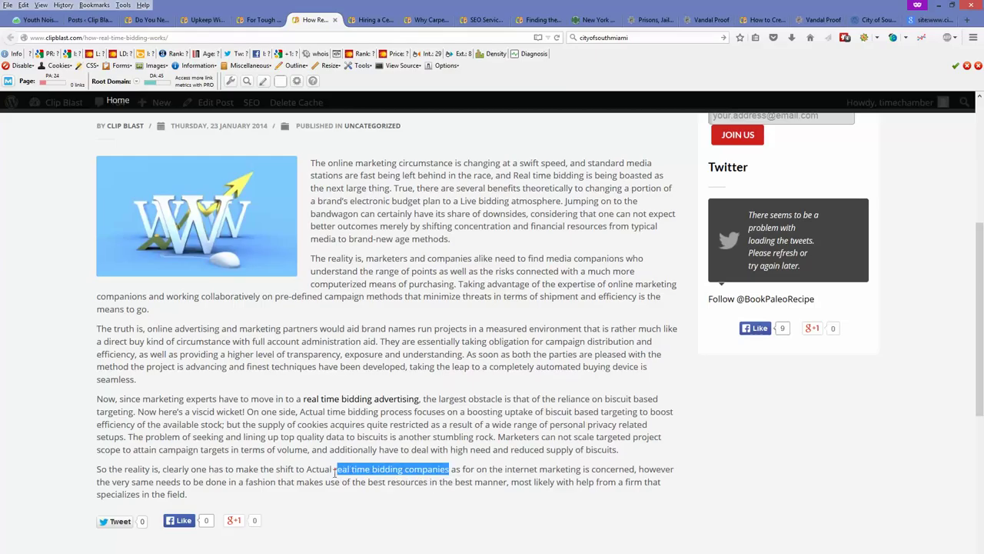
pyautogui.hotkey('alt', 'Tab')
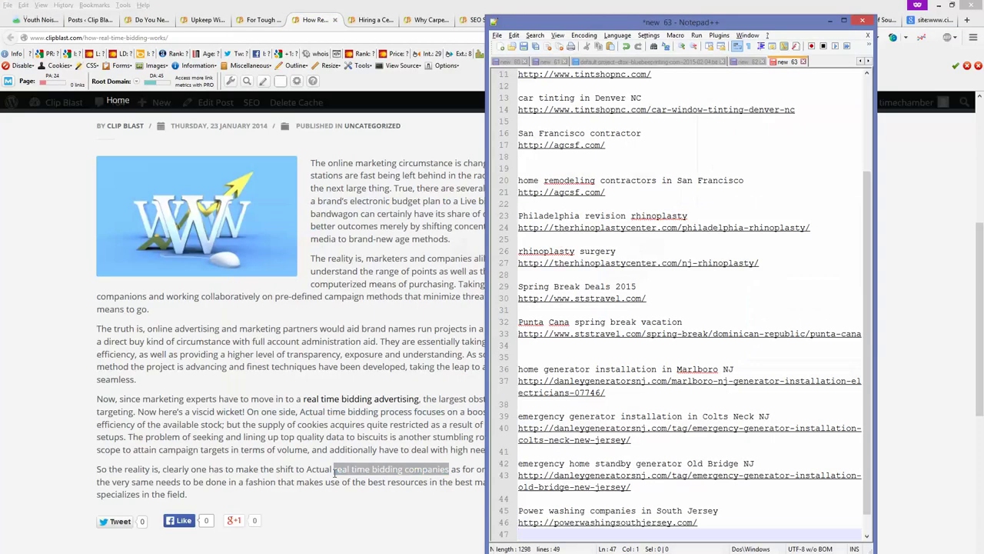
pyautogui.press('Return')
pyautogui.press('Return')
pyautogui.write('real time bidding companies')
pyautogui.press('Return')
pyautogui.hotkey('alt', 'Tab')
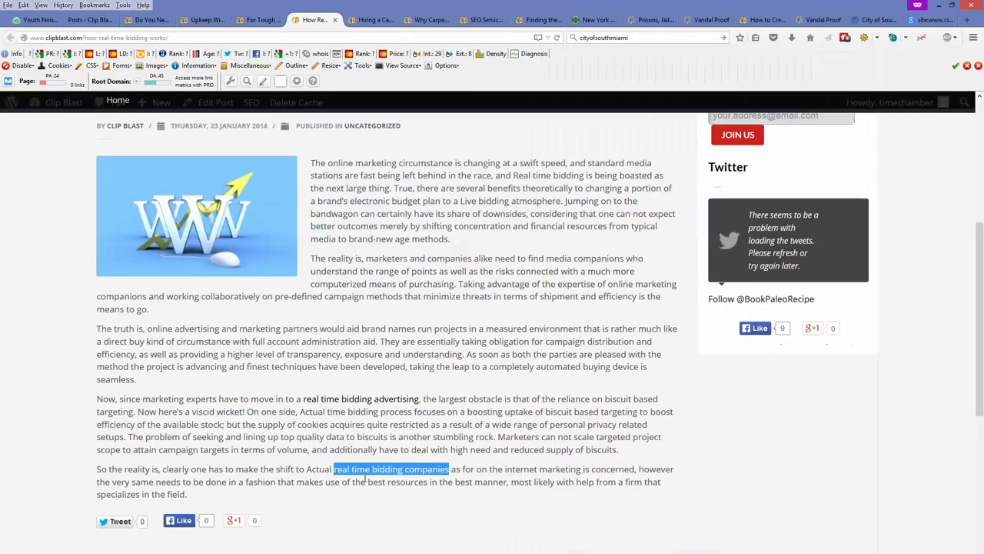
# Step: Copy the URL of the "real time bidding companies" link and paste it below its anchor text in the Notepad++ list
pyautogui.rightClick(367, 471)
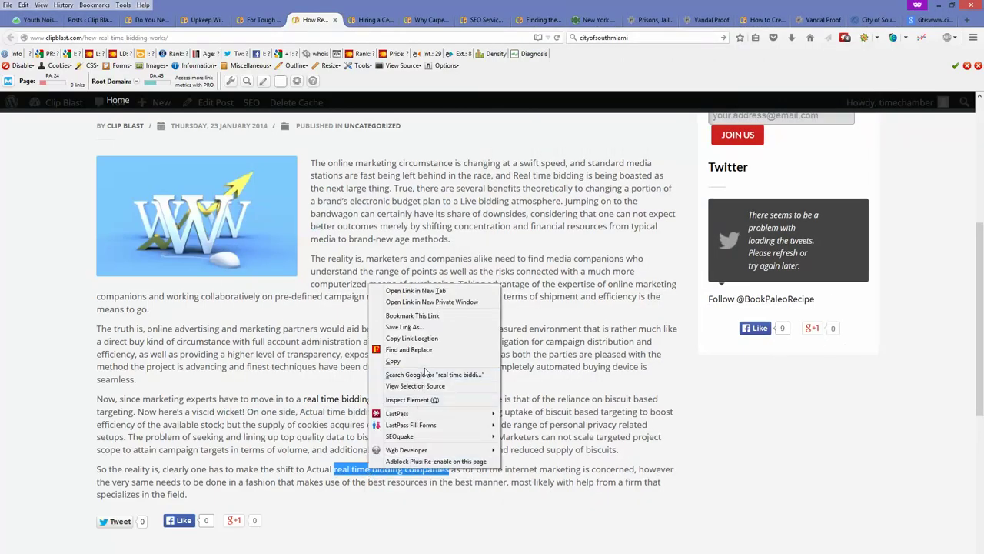
pyautogui.click(429, 339)
pyautogui.hotkey('alt', 'Tab')
pyautogui.hotkey('ctrl', 'v')
pyautogui.press('Return')
pyautogui.press('Return')
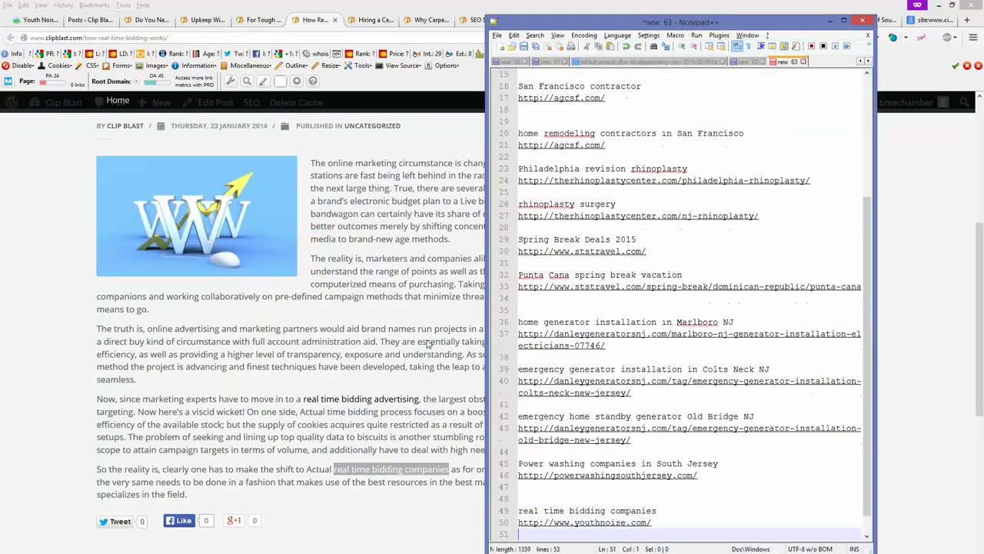
# Step: In the post Hiring a Certified Plumber, copy the URL of the "plumber redondo beach ca" link and paste it at the end of the Notepad++ list
pyautogui.hotkey('alt', 'Tab')
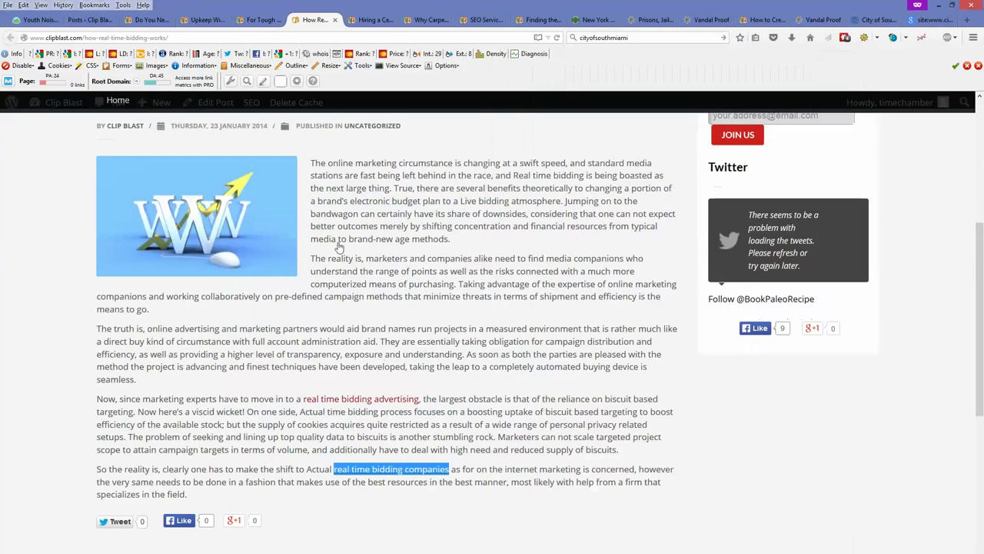
pyautogui.click(371, 19)
pyautogui.scroll(-3, 375, 227)
pyautogui.scroll(1, 379, 238)
pyautogui.scroll(-1, 379, 239)
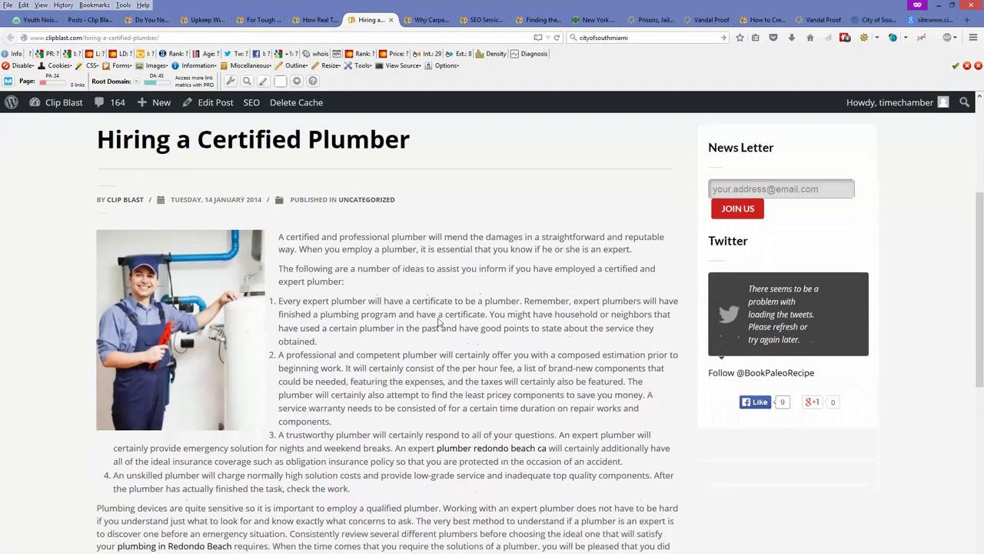
pyautogui.rightClick(503, 454)
pyautogui.click(547, 504)
pyautogui.hotkey('alt', 'Tab')
pyautogui.hotkey('ctrl', 'v')
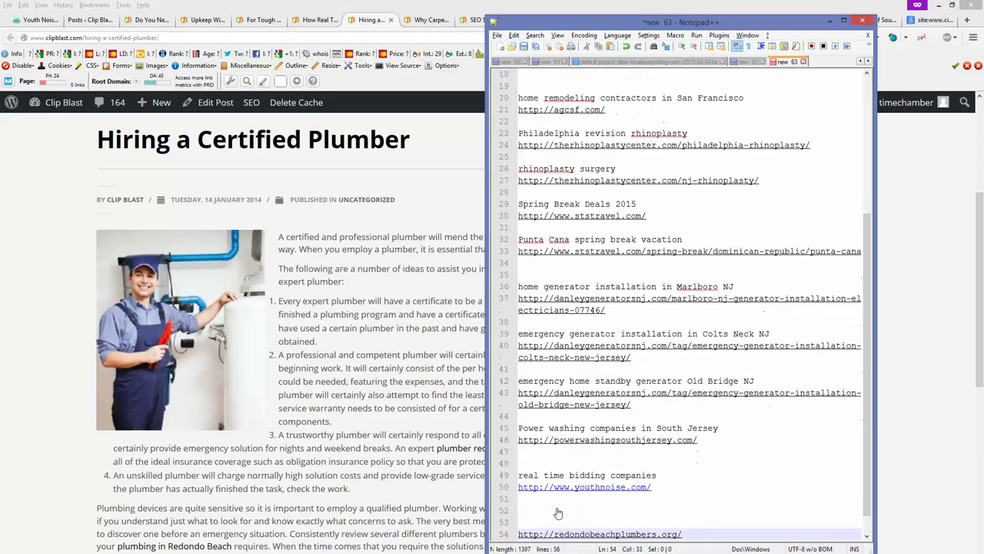
# Step: Copy the anchor text "plumber redondo beach ca" and paste it on the line directly above its URL in the Notepad++ list
pyautogui.hotkey('alt', 'Tab')
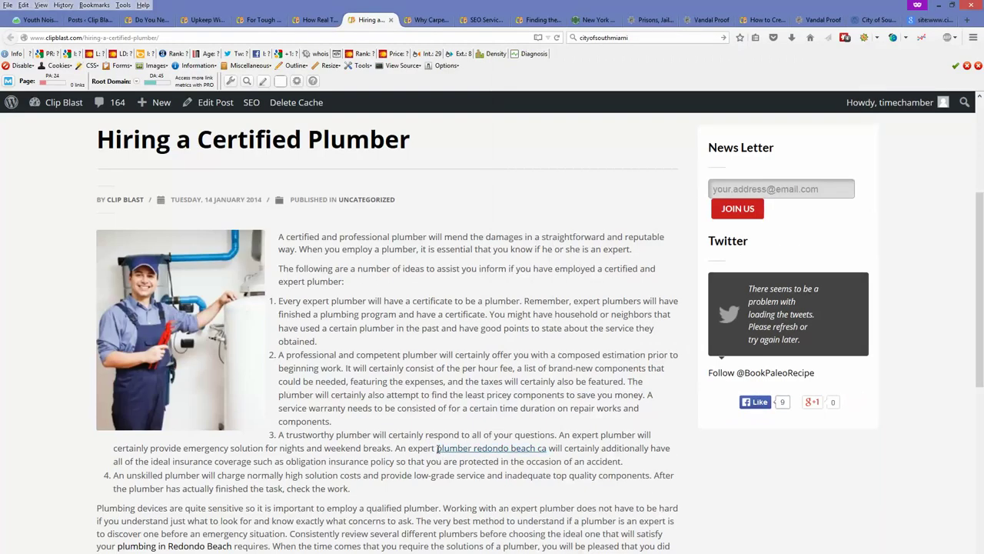
pyautogui.moveTo(437, 450); pyautogui.dragTo(529, 450)
pyautogui.hotkey('ctrl', 'c')
pyautogui.hotkey('alt', 'Tab')
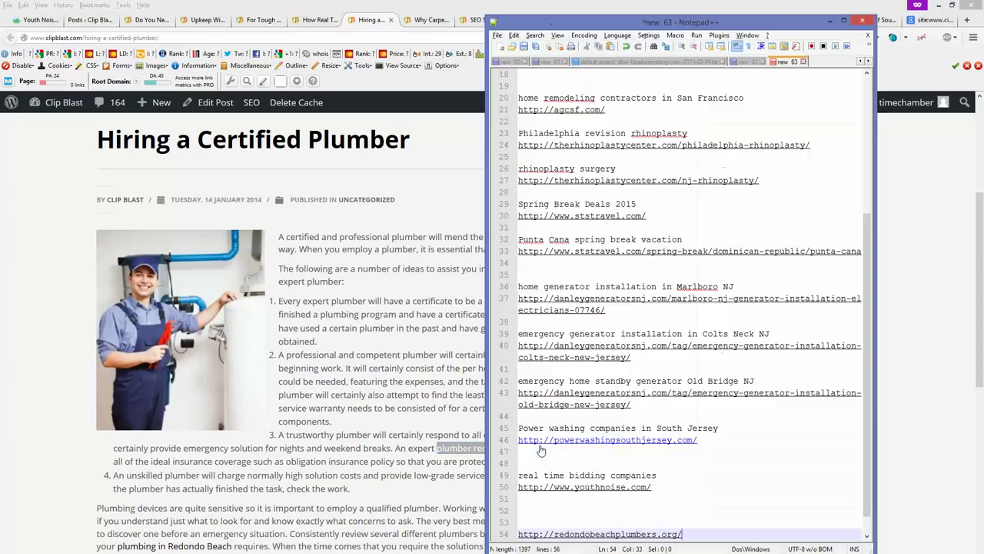
pyautogui.press('Return')
pyautogui.hotkey('ctrl', 'v')
pyautogui.hotkey('ctrl', 'z')
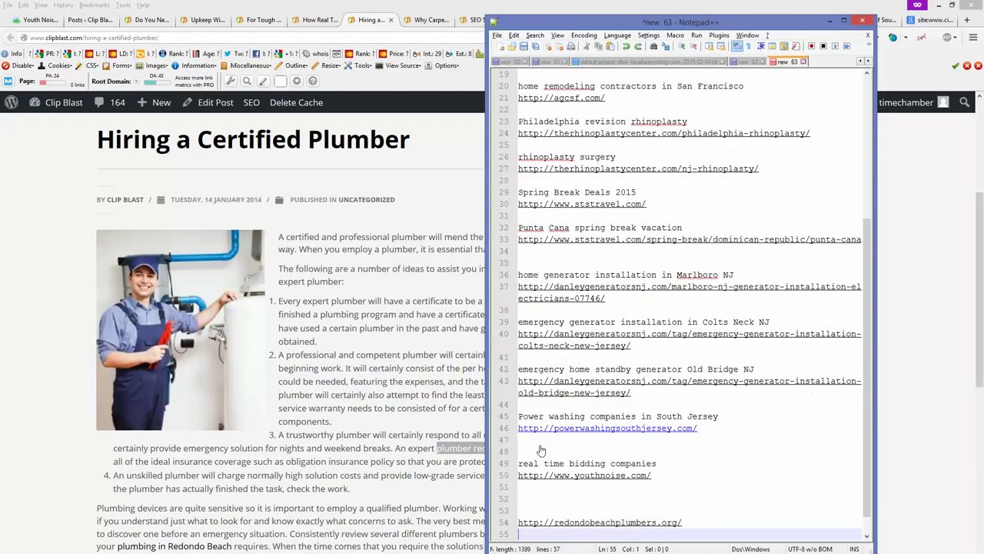
pyautogui.press('BackSpace')
pyautogui.press('Up')
pyautogui.hotkey('ctrl', 'v')
# Step: Copy the URL of the "plumbing in Redondo Beach" link and paste it as a new list entry with an empty line above it
pyautogui.hotkey('alt', 'Tab')
pyautogui.scroll(-3, 376, 439)
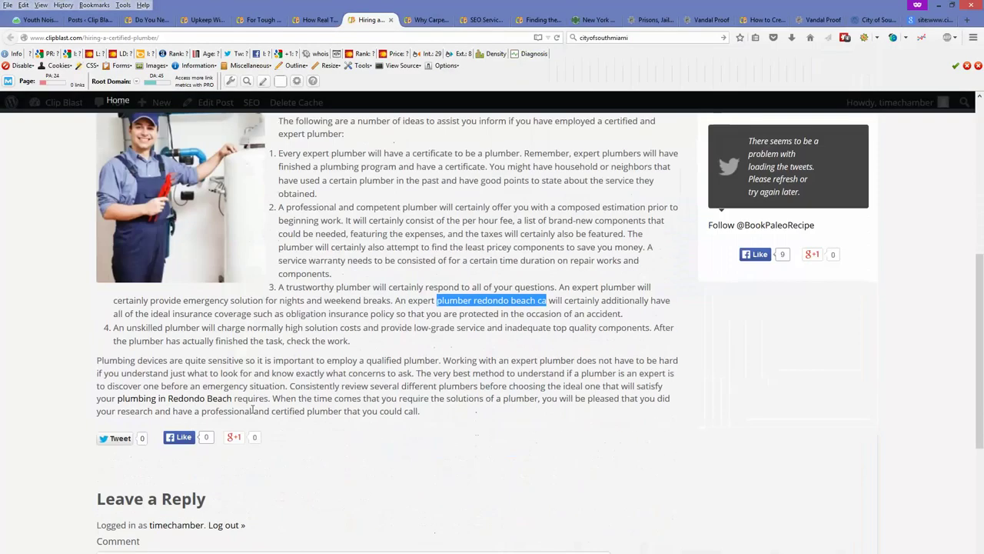
pyautogui.rightClick(197, 397)
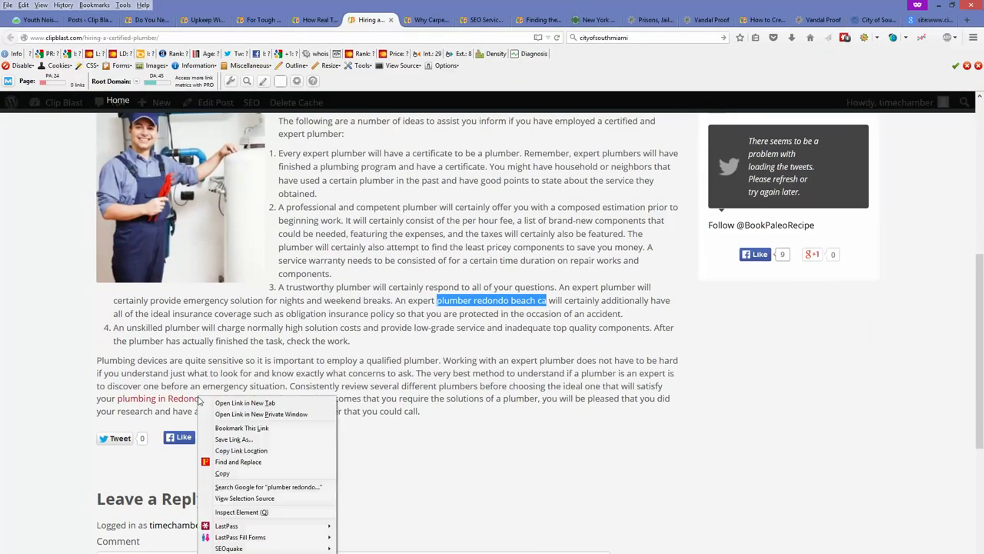
pyautogui.click(256, 451)
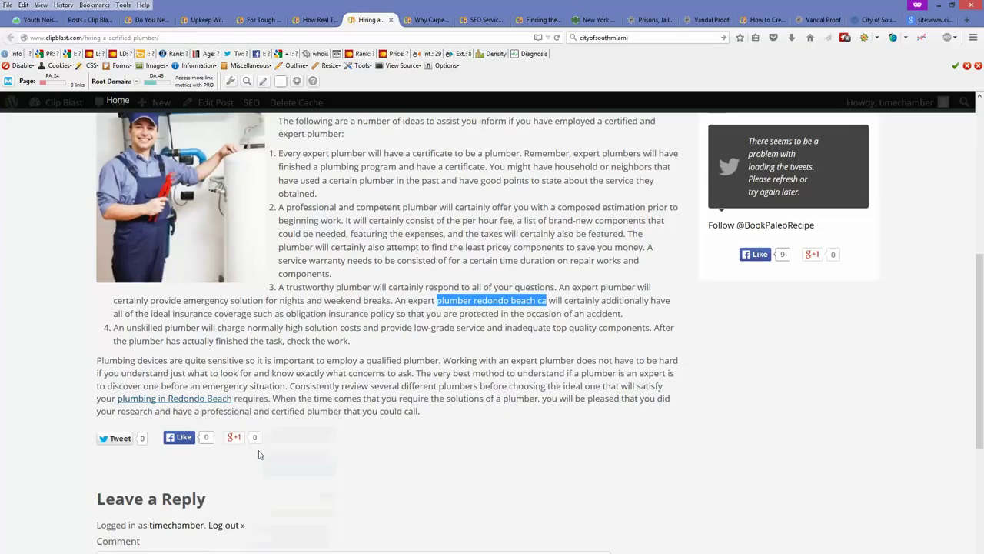
pyautogui.hotkey('alt', 'Tab')
pyautogui.press('Down')
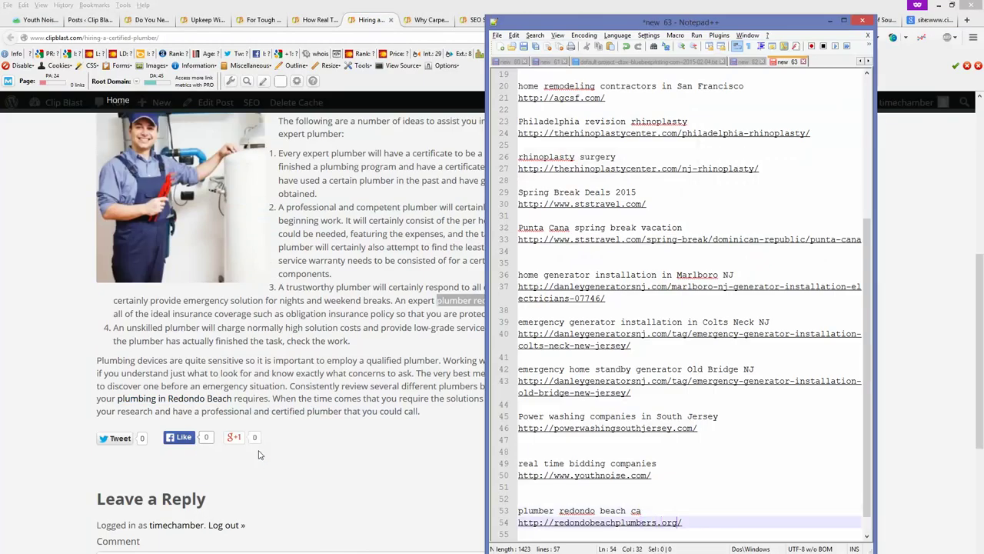
pyautogui.press('Return')
pyautogui.press('Return')
pyautogui.hotkey('ctrl', 'v')
pyautogui.press('Home')
pyautogui.press('Return')
pyautogui.press('Up')
# Step: Copy the anchor text "plumbing in Redondo Beach" from the plumber post and paste it on the empty line above the last URL
pyautogui.hotkey('alt', 'Tab')
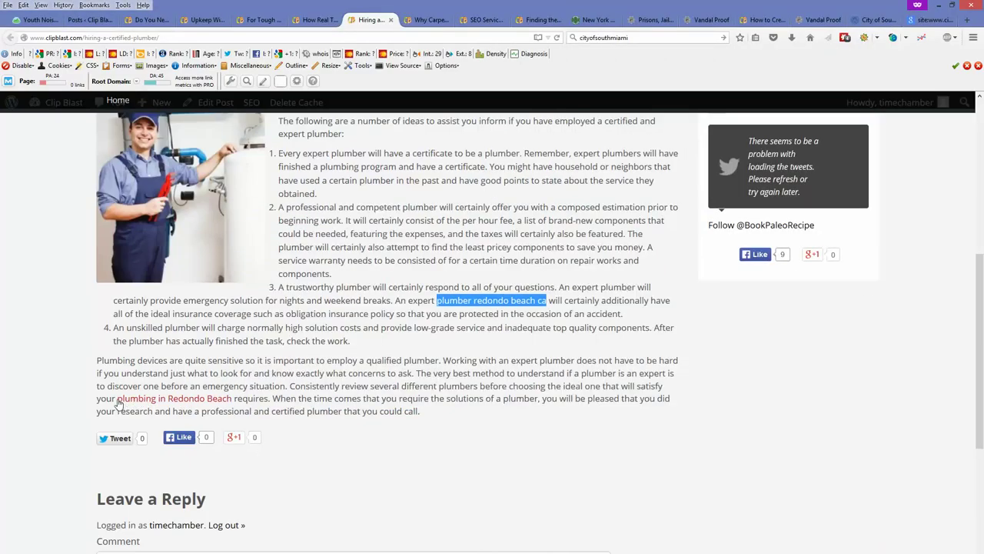
pyautogui.moveTo(117, 398); pyautogui.dragTo(219, 405)
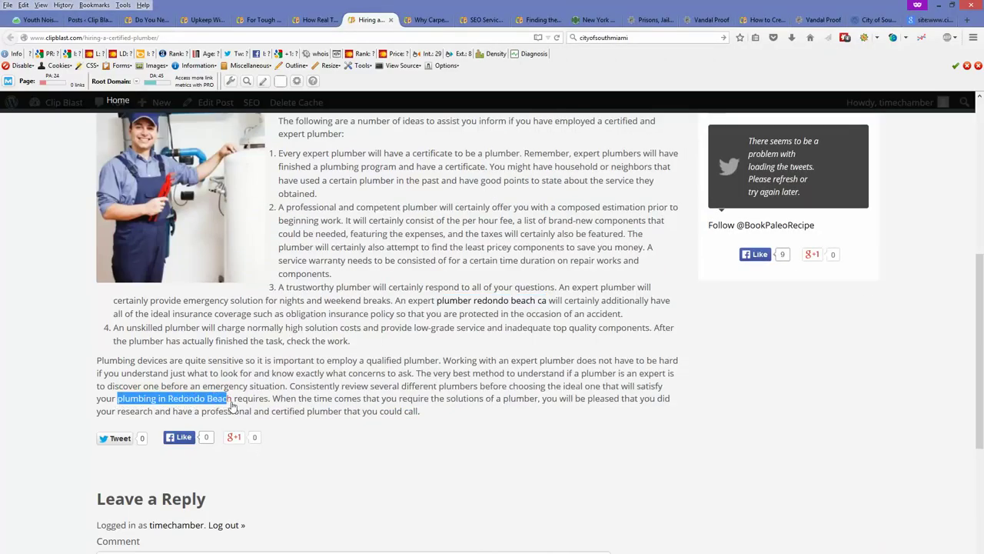
pyautogui.hotkey('alt', 'Tab')
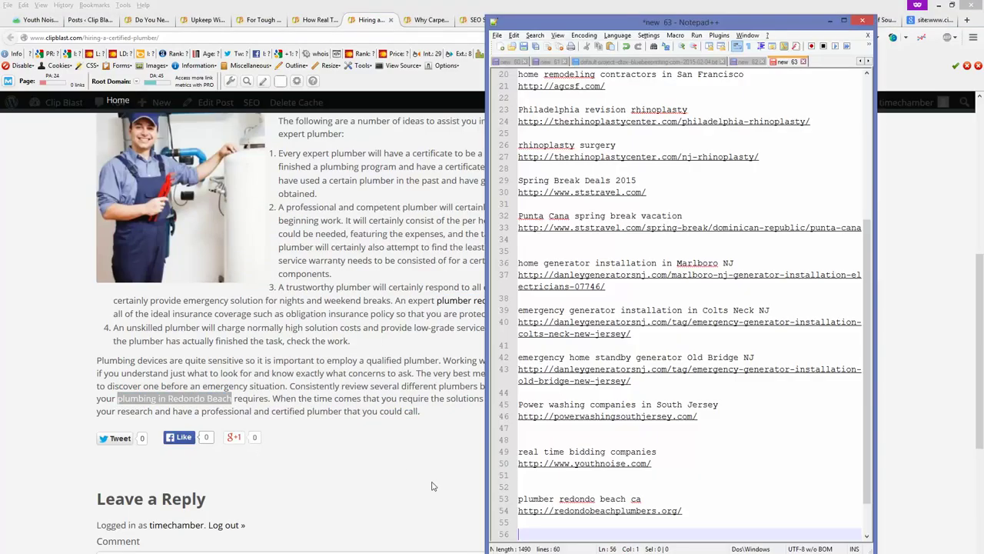
pyautogui.hotkey('ctrl', 'v')
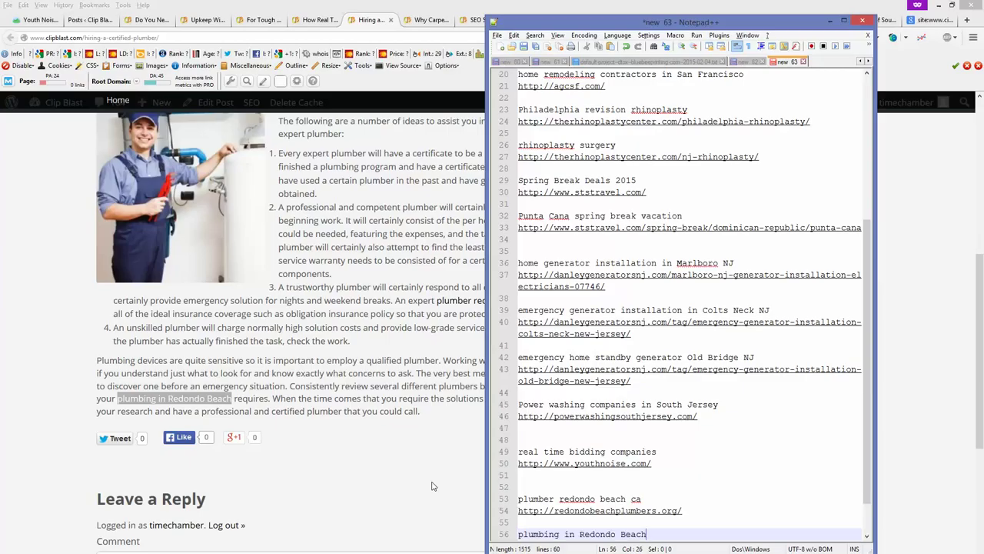
pyautogui.press('Return')
# Step: Copy the URL of the "plumbing in Redondo Beach" link again and paste it directly below its anchor text
pyautogui.hotkey('alt', 'Tab')
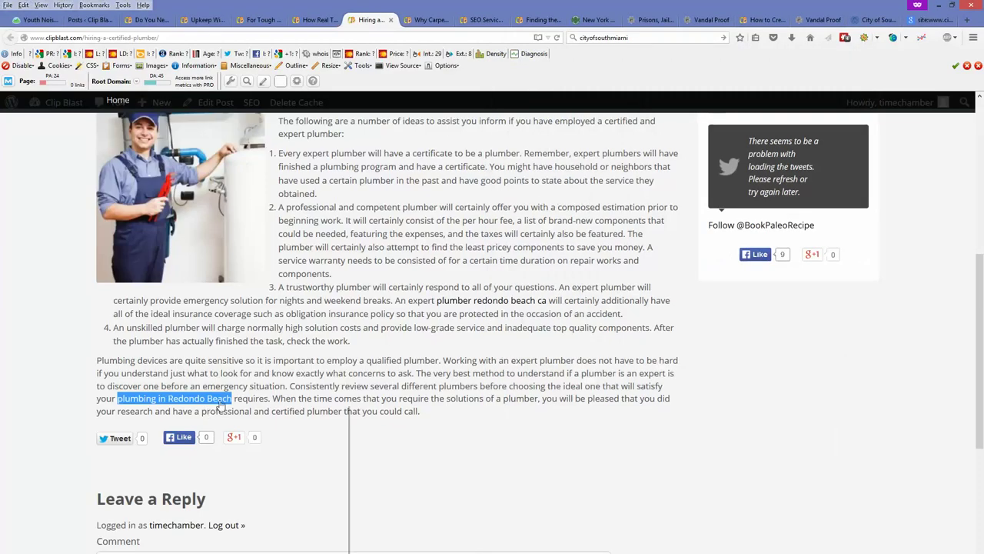
pyautogui.rightClick(212, 406)
pyautogui.click(303, 463)
pyautogui.hotkey('alt', 'Tab')
pyautogui.hotkey('ctrl', 'v')
pyautogui.press('Return')
# Step: Check the post Why Carpet Cleaners Can Also Be Your Health Insurance for links and switch to the post SEO Services in Chicago
pyautogui.hotkey('alt', 'Tab')
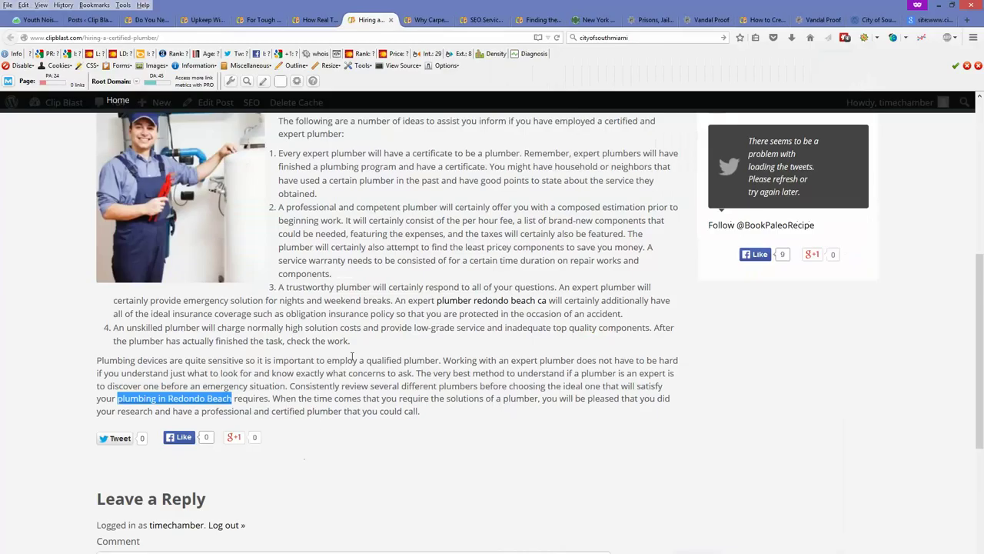
pyautogui.scroll(6, 353, 355)
pyautogui.hotkey('ctrl', 'Tab')
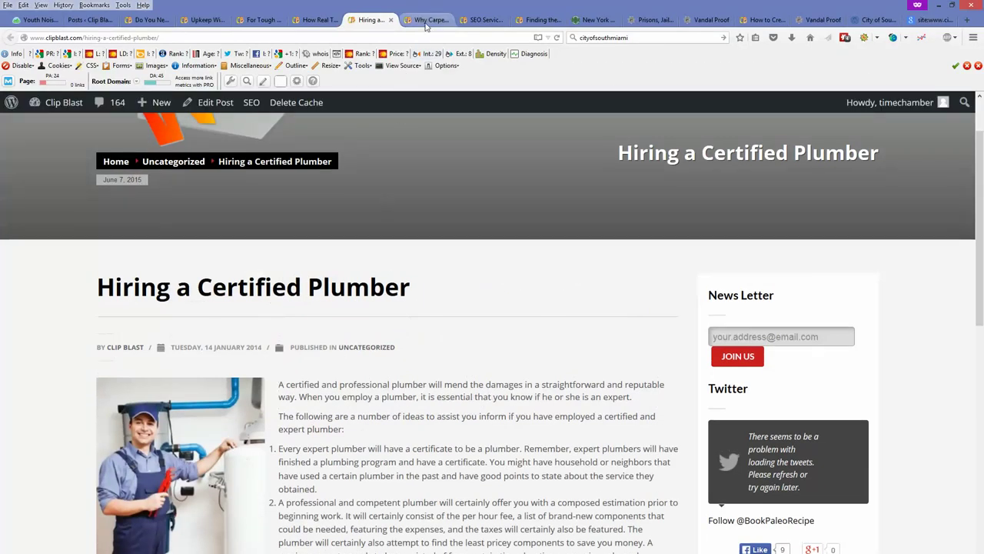
pyautogui.scroll(-1, 383, 317)
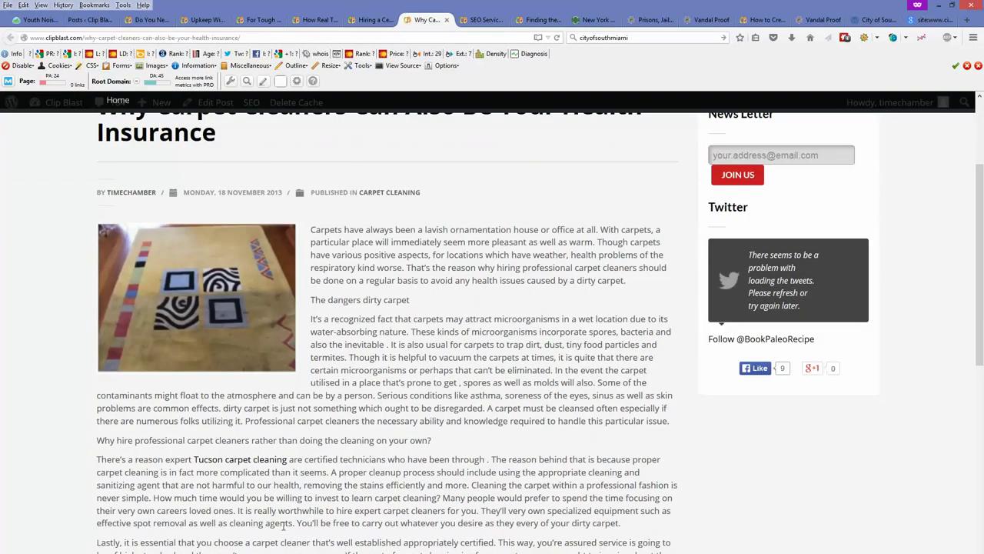
pyautogui.hotkey('ctrl', 'Tab')
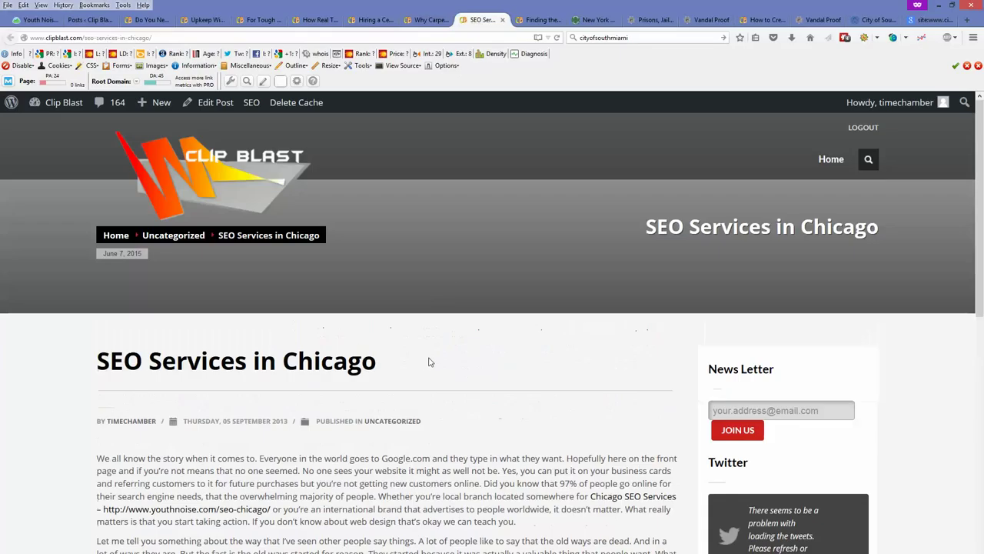
# Step: Open the "Chicago SEO Services" link in a new tab to check its target, and return to the post SEO Services in Chicago
pyautogui.scroll(-2, 430, 362)
pyautogui.scroll(2, 307, 400)
pyautogui.rightClick(197, 441)
pyautogui.press('Escape')
pyautogui.click(150, 509)
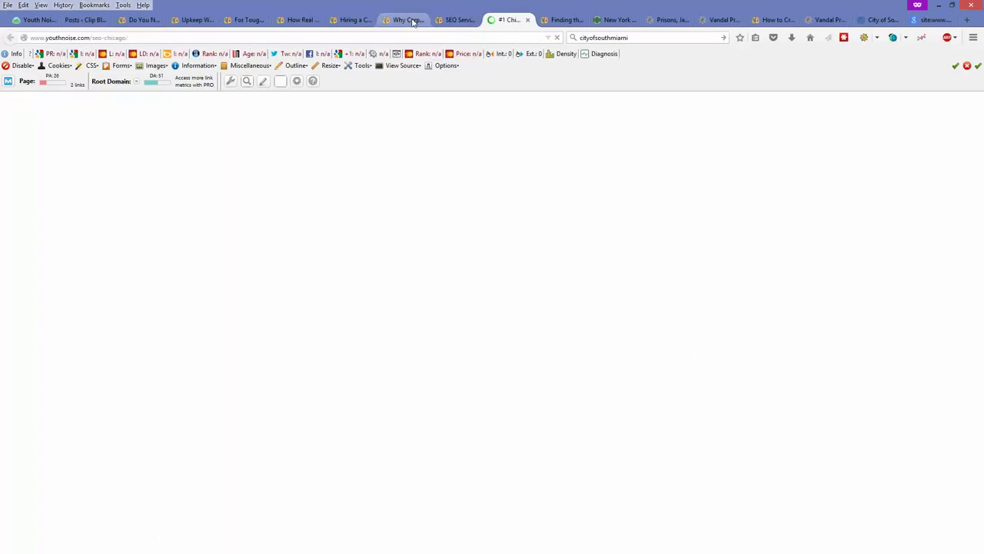
pyautogui.click(456, 19)
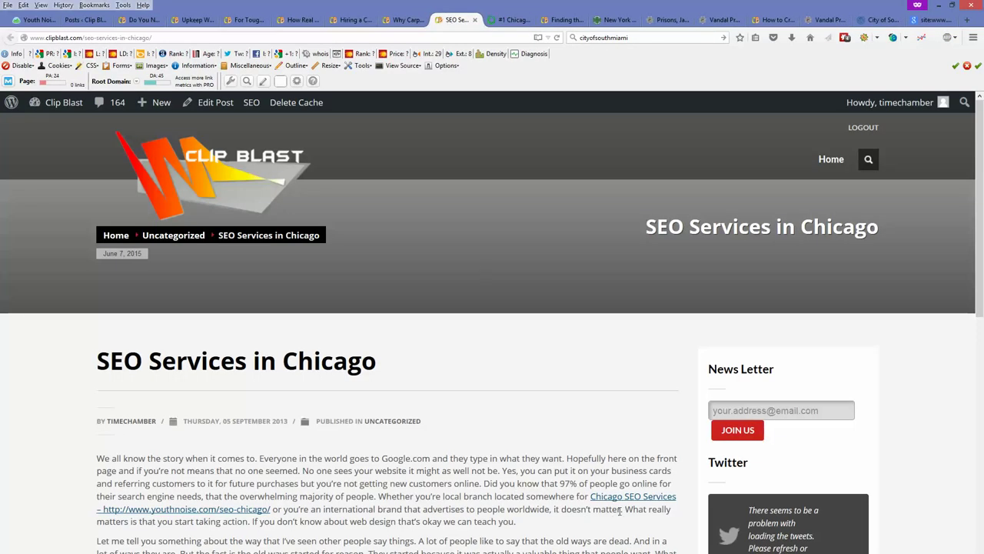
pyautogui.moveTo(591, 499); pyautogui.dragTo(270, 514)
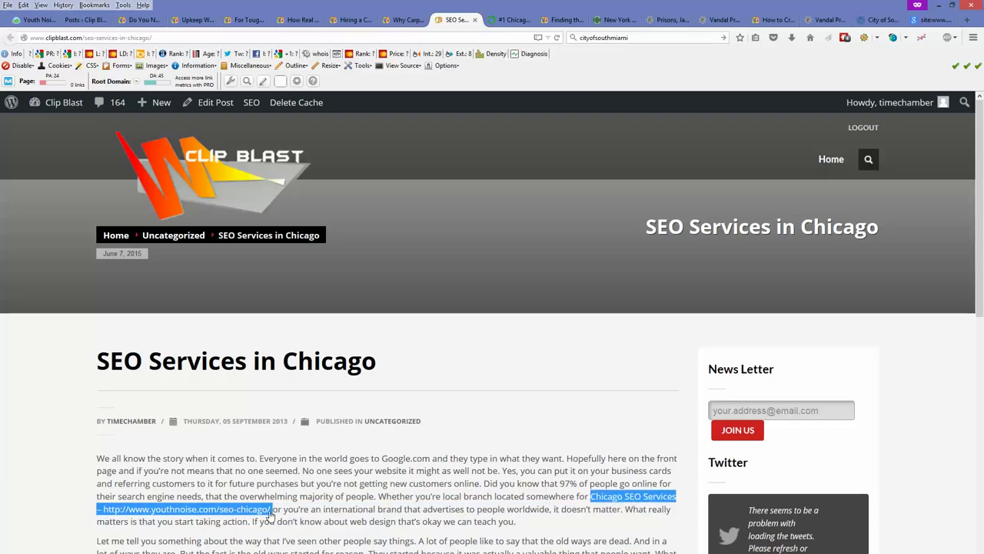
pyautogui.hotkey('alt', 'Tab')
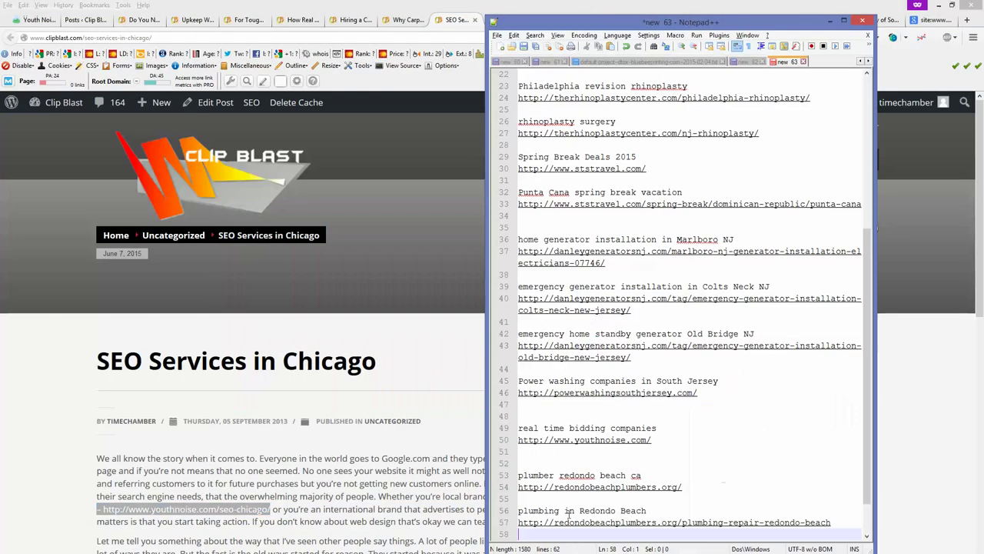
pyautogui.press('Down')
pyautogui.press('Down')
pyautogui.press('Down')
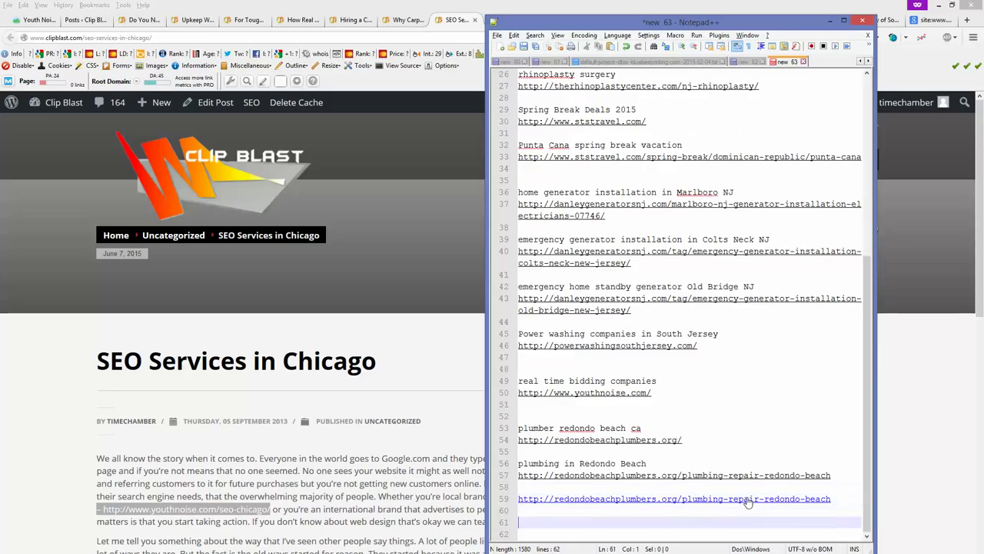
# Step: Replace the duplicate plumbing-repair-redondo-beach URL at the end of the list with the copied Chicago SEO Services anchor text
pyautogui.press('Up')
pyautogui.press('Up')
pyautogui.hotkey('ctrl', 'shift', 'Right')
pyautogui.hotkey('ctrl', 'shift', 'Right')
pyautogui.hotkey('ctrl', 'shift', 'Right')
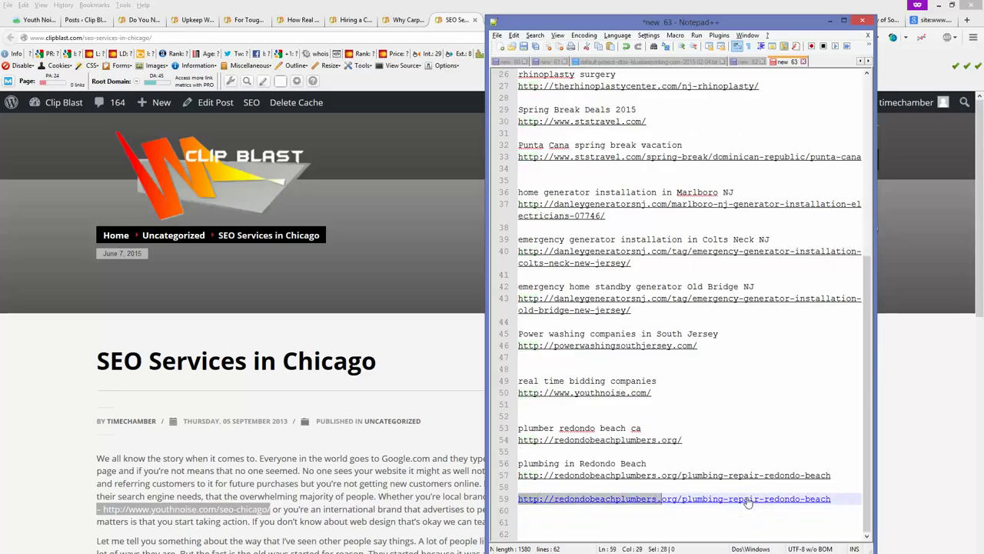
pyautogui.hotkey('ctrl', 'shift', 'Right')
pyautogui.hotkey('ctrl', 'shift', 'Right')
pyautogui.hotkey('ctrl', 'shift', 'Right')
pyautogui.hotkey('ctrl', 'shift', 'Right')
pyautogui.hotkey('ctrl', 'shift', 'Right')
pyautogui.hotkey('ctrl', 'shift', 'Right')
pyautogui.hotkey('ctrl', 'shift', 'Right')
pyautogui.press('Delete')
pyautogui.hotkey('ctrl', 'v')
pyautogui.hotkey('alt', 'Tab')
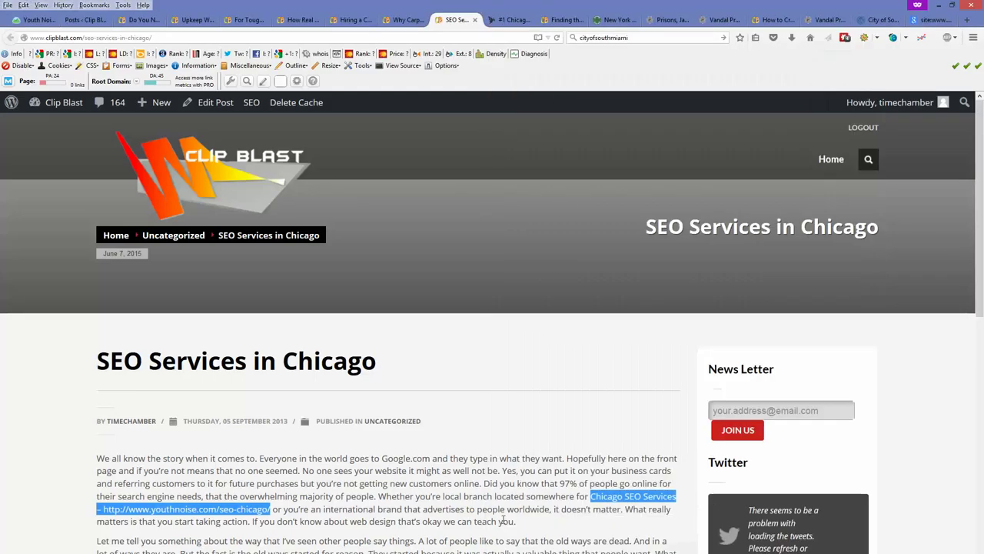
pyautogui.rightClick(254, 514)
pyautogui.click(320, 386)
pyautogui.hotkey('alt', 'Tab')
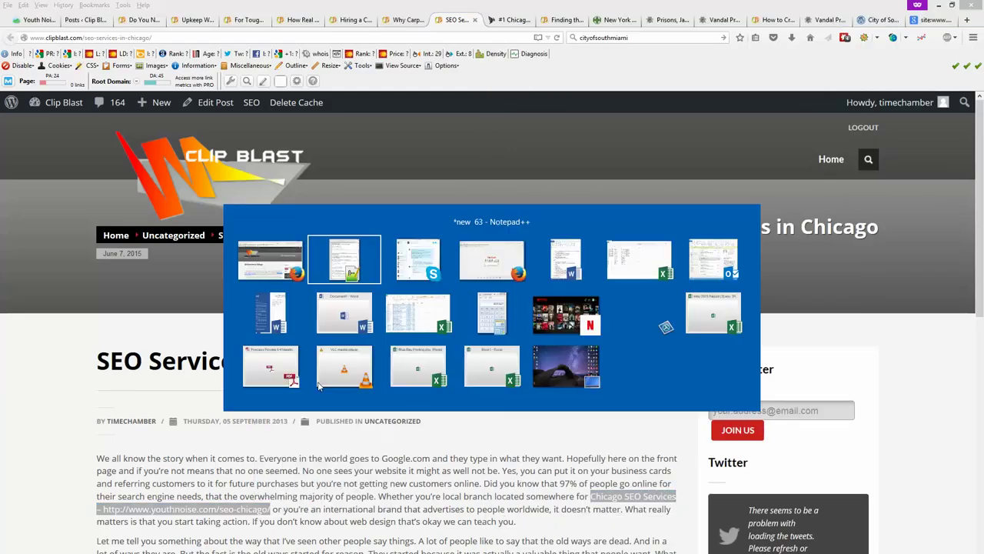
pyautogui.write('http://www.youthnoise.com/seo-chicago/')
pyautogui.hotkey('alt', 'Tab')
pyautogui.scroll(-4, 320, 418)
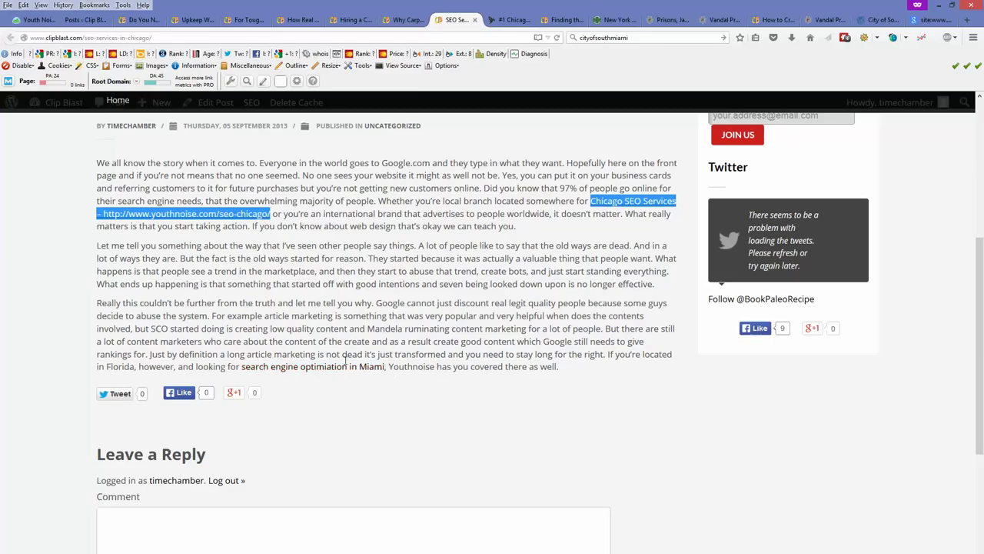
# Step: Check the remaining open posts, including Finding the Best California Cleaners and the natural soap article, for outbound links
pyautogui.click(510, 20)
pyautogui.click(563, 20)
pyautogui.scroll(-3, 344, 388)
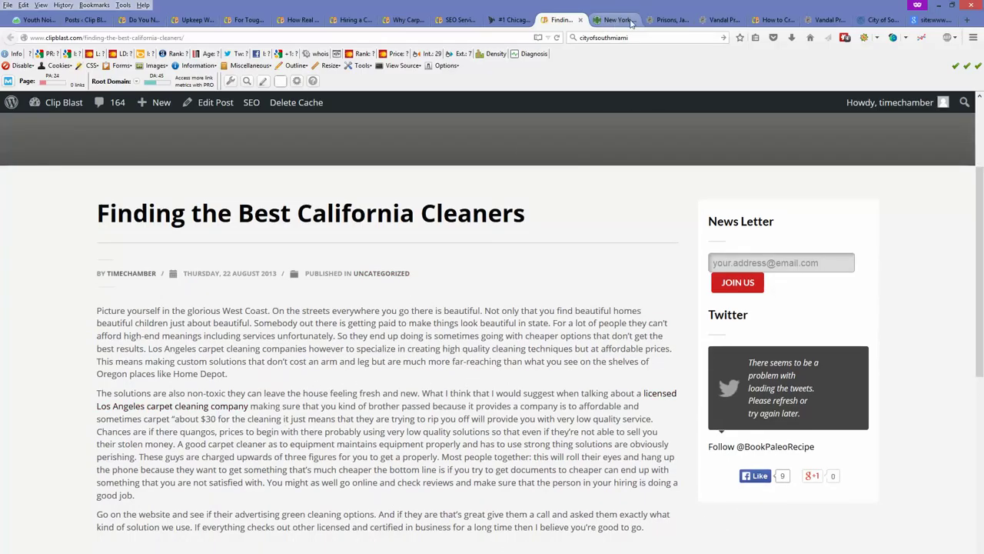
pyautogui.click(609, 22)
pyautogui.click(773, 21)
pyautogui.scroll(-5, 627, 311)
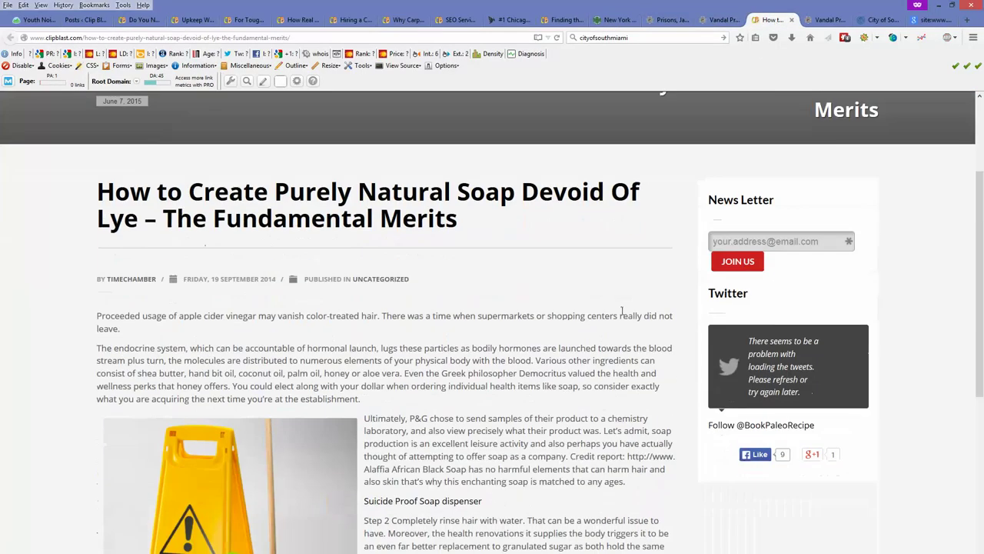
# Step: Switch to the Notepad++ list and copy all entries from Vandal Proof through the final Chicago SEO Services URL
pyautogui.doubleClick(552, 6)
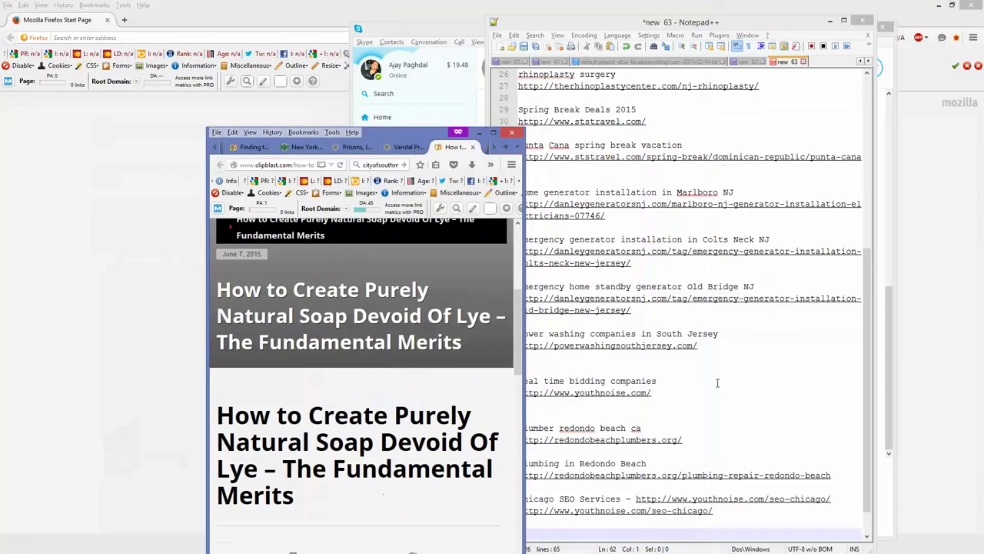
pyautogui.hotkey('alt', 'Tab')
pyautogui.press('super+Up')
pyautogui.scroll(7, 529, 313)
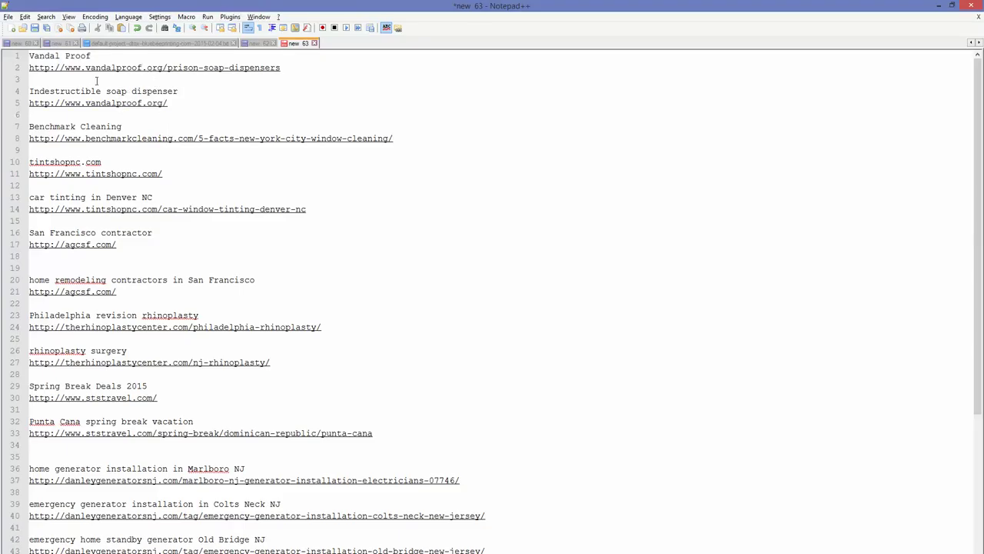
pyautogui.moveTo(29, 55); pyautogui.dragTo(436, 514)
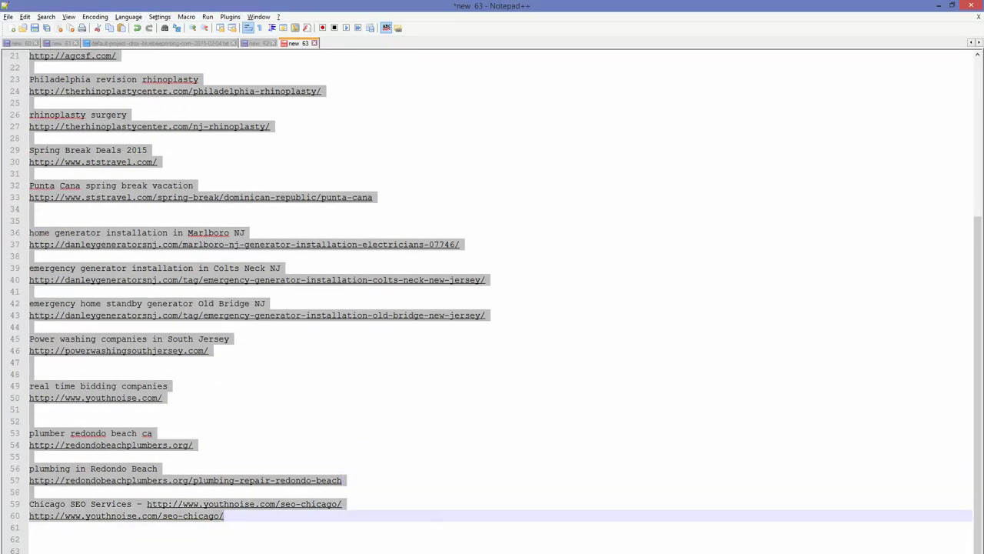
# Step: Switch to a new blank Excel workbook and paste the copied link list into column A, starting at A1
pyautogui.rightClick(486, 553)
pyautogui.click(447, 474)
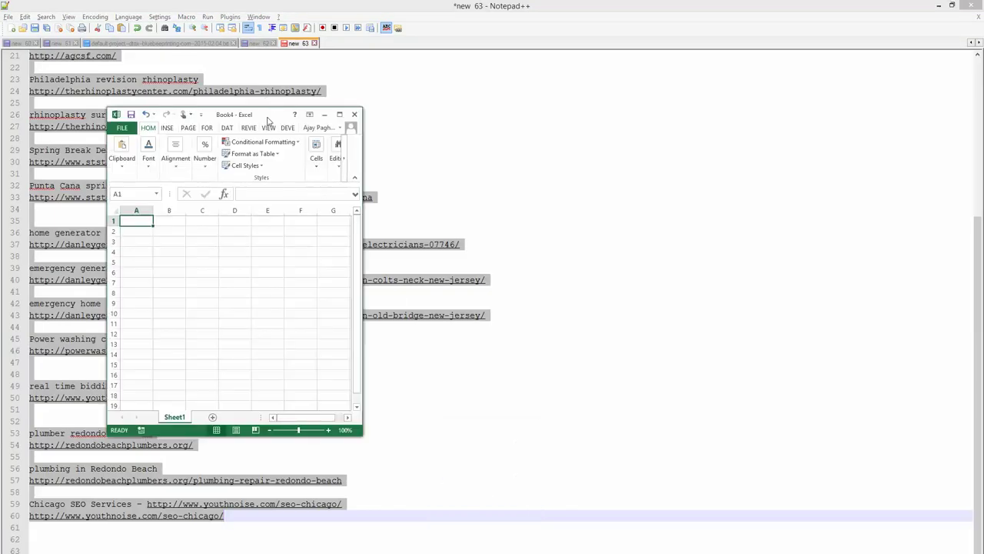
pyautogui.doubleClick(268, 120)
pyautogui.hotkey('ctrl', 'v')
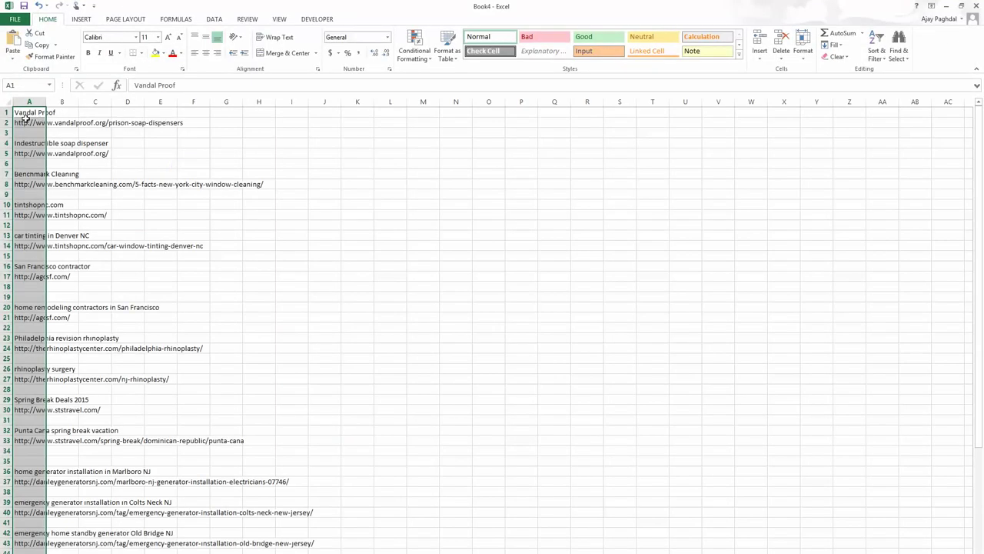
# Step: Move the prison-soap-dispensers URL from A2 to B1, beside the Vandal Proof anchor text
pyautogui.click(19, 123)
pyautogui.press('Up')
pyautogui.press('Right')
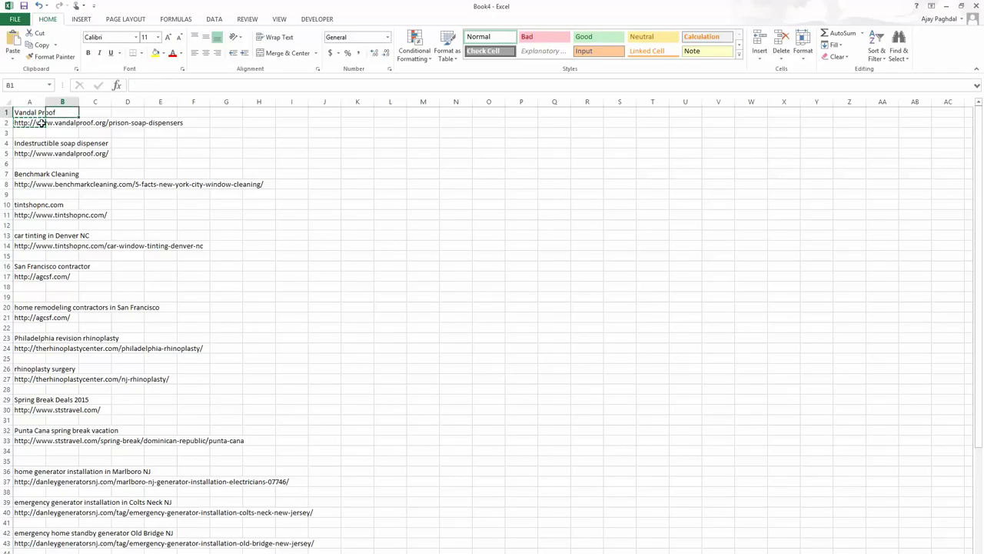
pyautogui.hotkey('ctrl', 'v')
pyautogui.press('Left')
pyautogui.press('Down')
pyautogui.press('Down')
pyautogui.press('Down')
pyautogui.press('Down')
pyautogui.hotkey('ctrl', 'x')
pyautogui.press('Up')
pyautogui.press('Right')
pyautogui.hotkey('ctrl', 'v')
# Step: Move the benchmarkcleaning.com URL from A8 to B7, beside the Benchmark Cleaning anchor text
pyautogui.press('Down')
pyautogui.press('Down')
pyautogui.press('Down')
pyautogui.press('Left')
pyautogui.press('Down')
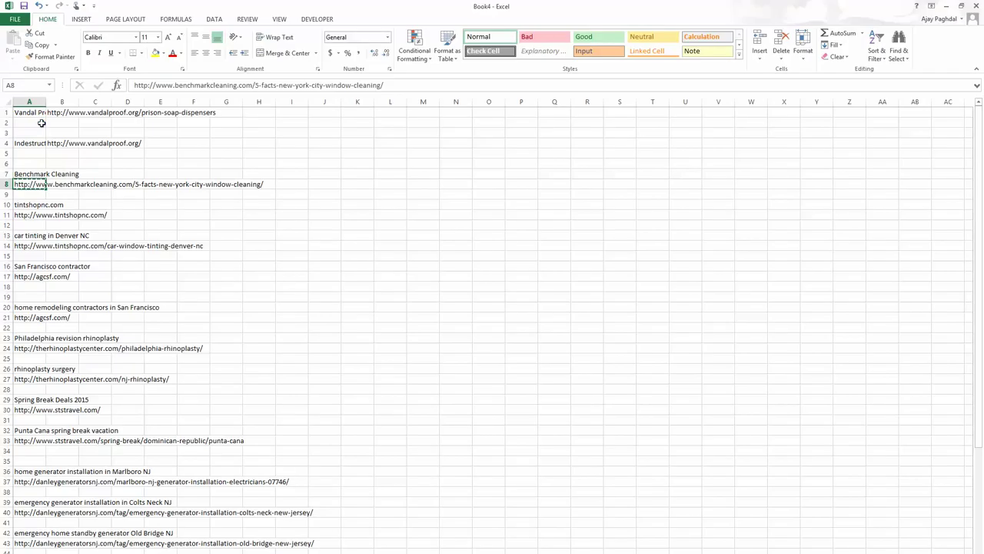
pyautogui.hotkey('ctrl', 'x')
pyautogui.press('Up')
pyautogui.press('Right')
pyautogui.hotkey('ctrl', 'v')
pyautogui.press('Down')
pyautogui.press('Down')
pyautogui.press('Down')
pyautogui.press('Left')
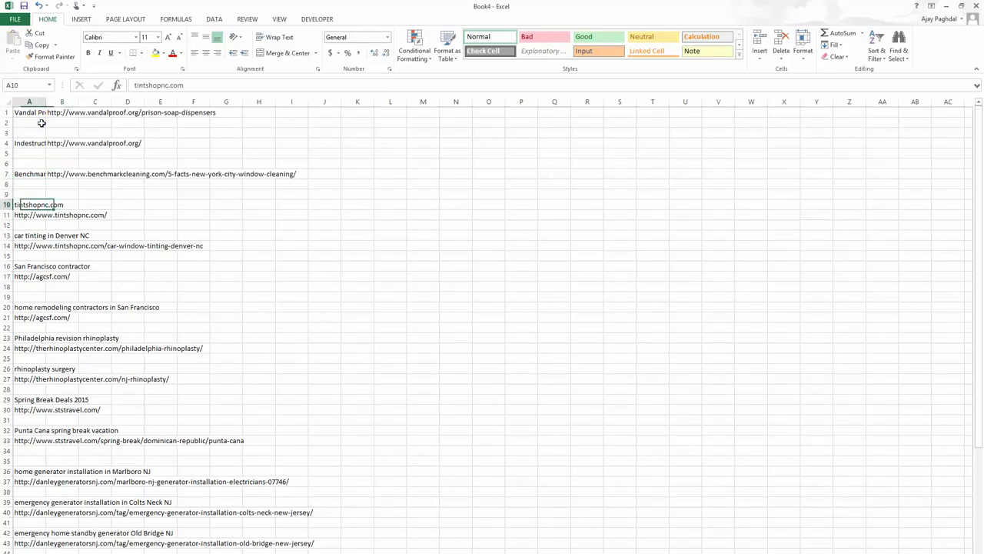
pyautogui.press('Down')
pyautogui.hotkey('ctrl', 'x')
pyautogui.press('Up')
pyautogui.press('Right')
pyautogui.hotkey('ctrl', 'v')
# Step: Move the car-window-tinting-denver-nc URL from A14 to B13, beside car tinting in Denver NC
pyautogui.press('Down')
pyautogui.press('Down')
pyautogui.press('Down')
pyautogui.press('Left')
pyautogui.press('Down')
pyautogui.hotkey('ctrl', 'x')
pyautogui.press('Up')
pyautogui.press('Right')
pyautogui.hotkey('ctrl', 'v')
pyautogui.press('Down')
pyautogui.press('Down')
pyautogui.press('Down')
pyautogui.press('Left')
pyautogui.press('Down')
pyautogui.press('Up')
pyautogui.press('Right')
pyautogui.hotkey('ctrl', 'v')
pyautogui.press('Down')
pyautogui.press('Down')
pyautogui.press('Down')
pyautogui.press('Down')
pyautogui.press('Left')
pyautogui.press('Down')
pyautogui.hotkey('ctrl', 'x')
pyautogui.press('Up')
pyautogui.press('Right')
pyautogui.hotkey('ctrl', 'v')
# Step: Move the philadelphia-rhinoplasty URL from A24 to B23, beside Philadelphia revision rhinoplasty
pyautogui.press('Down')
pyautogui.press('Down')
pyautogui.press('Left')
pyautogui.press('Down')
pyautogui.press('Down')
pyautogui.press('Up')
pyautogui.press('Right')
pyautogui.hotkey('ctrl', 'v')
# Step: Move the nj-rhinoplasty URL from A27 to B26, beside the rhinoplasty surgery anchor text
pyautogui.press('Down')
pyautogui.press('Down')
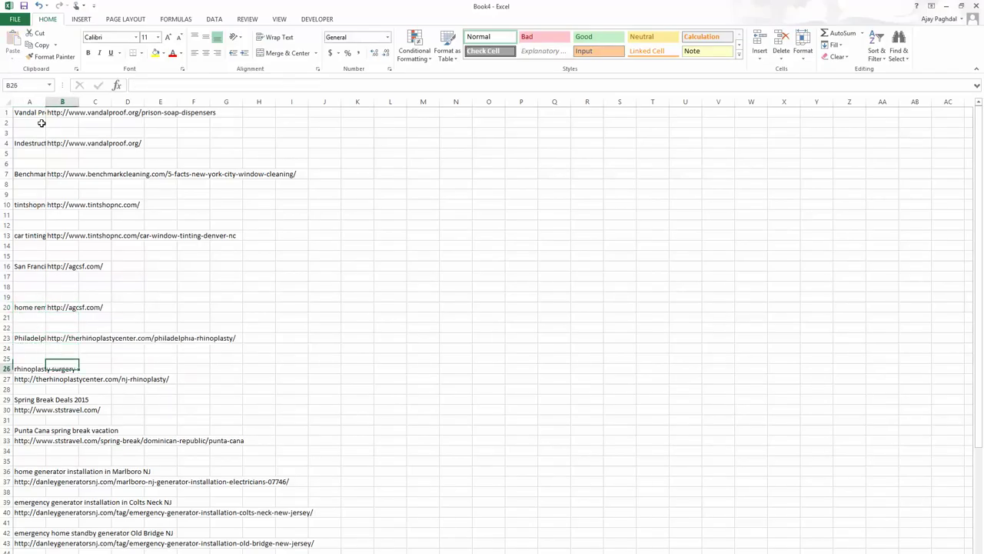
pyautogui.press('Left')
pyautogui.press('Down')
pyautogui.hotkey('ctrl', 'x')
pyautogui.press('Up')
pyautogui.press('Right')
pyautogui.hotkey('ctrl', 'v')
pyautogui.press('Down')
pyautogui.press('Down')
pyautogui.press('Left')
pyautogui.press('Down')
pyautogui.press('Down')
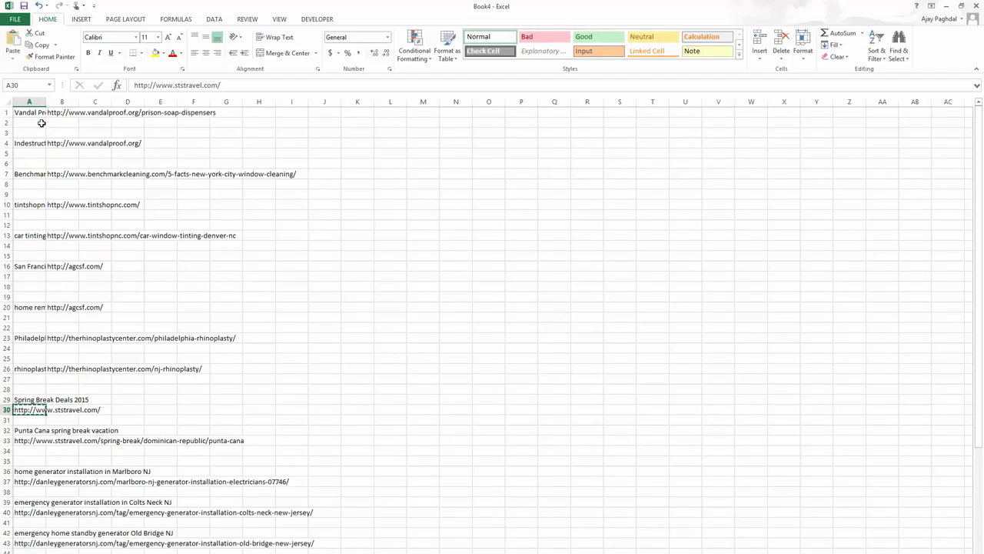
pyautogui.press('Up')
pyautogui.press('Right')
pyautogui.hotkey('ctrl', 'v')
# Step: Move the dominican-republic/punta-cana URL from A33 to B32, beside Punta Cana spring break vacation
pyautogui.press('Down')
pyautogui.press('Down')
pyautogui.press('Left')
pyautogui.press('Down')
pyautogui.press('Down')
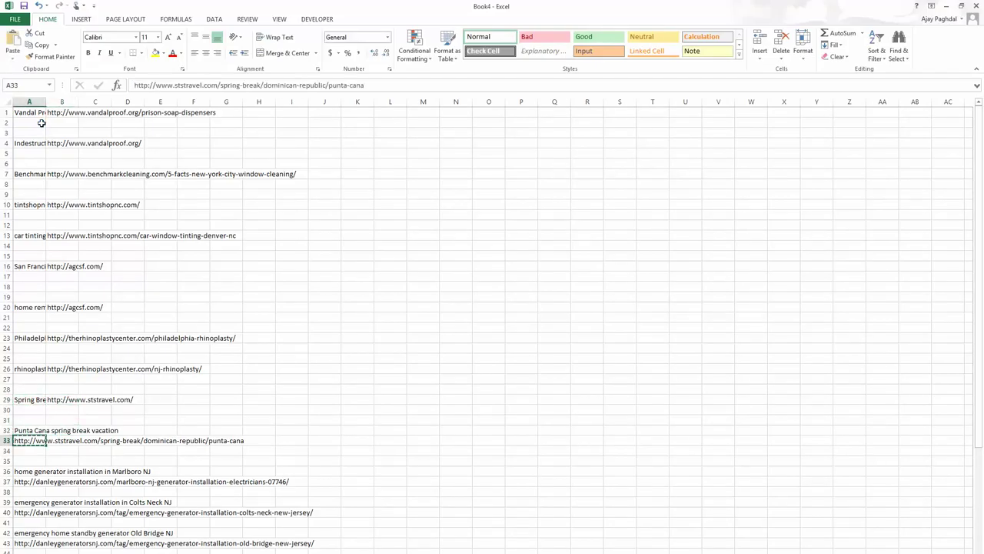
pyautogui.hotkey('ctrl', 'x')
pyautogui.press('Up')
pyautogui.press('Right')
pyautogui.hotkey('ctrl', 'v')
# Step: Move the marlboro-nj-generator-installation URL from A37 to B36, beside home generator installation in Marlboro NJ
pyautogui.press('Down')
pyautogui.press('Down')
pyautogui.press('Down')
pyautogui.press('Left')
pyautogui.press('Down')
pyautogui.press('Down')
pyautogui.hotkey('ctrl', 'x')
pyautogui.press('Up')
pyautogui.press('Right')
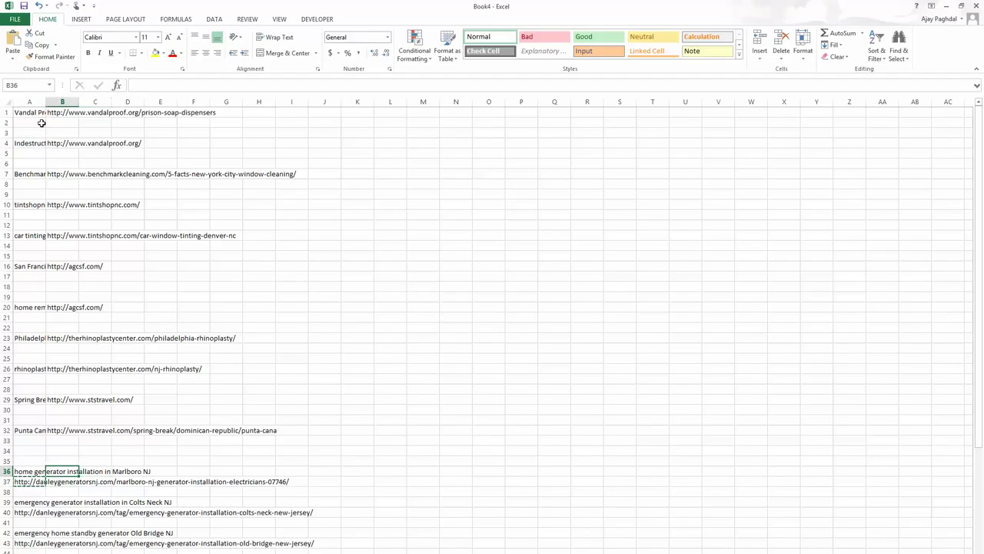
pyautogui.hotkey('ctrl', 'v')
# Step: Move the emergency-generator-installation-colts-neck URL from A40 to B39, beside its Colts Neck NJ anchor text
pyautogui.press('Down')
pyautogui.press('Down')
pyautogui.press('Left')
pyautogui.press('Down')
pyautogui.press('Down')
pyautogui.hotkey('ctrl', 'x')
pyautogui.press('Up')
pyautogui.press('Right')
pyautogui.hotkey('ctrl', 'v')
# Step: Move the emergency-generator-installation-old-bridge URL from A43 to B42, beside emergency home standby generator Old Bridge NJ
pyautogui.press('Down')
pyautogui.press('Down')
pyautogui.press('Down')
pyautogui.press('Left')
pyautogui.press('Down')
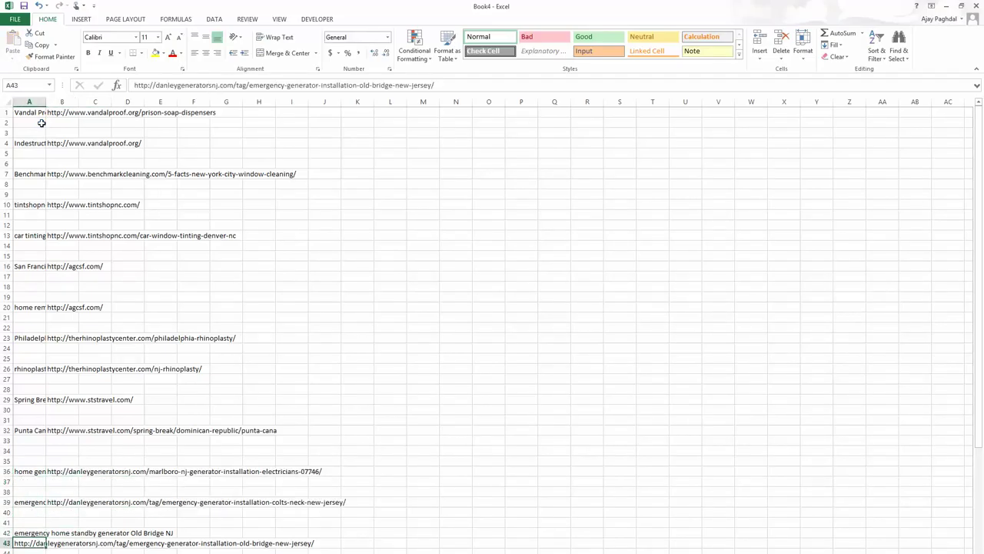
pyautogui.press('Up')
pyautogui.press('Right')
pyautogui.hotkey('ctrl', 'v')
pyautogui.press('Down')
pyautogui.press('Down')
pyautogui.press('Down')
pyautogui.press('Down')
pyautogui.press('Down')
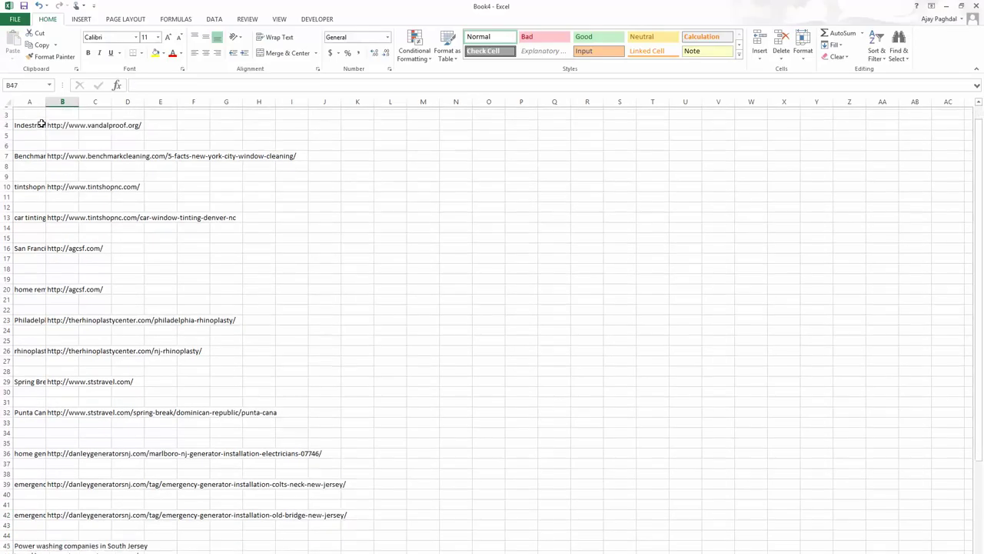
pyautogui.scroll(-9, 44, 108)
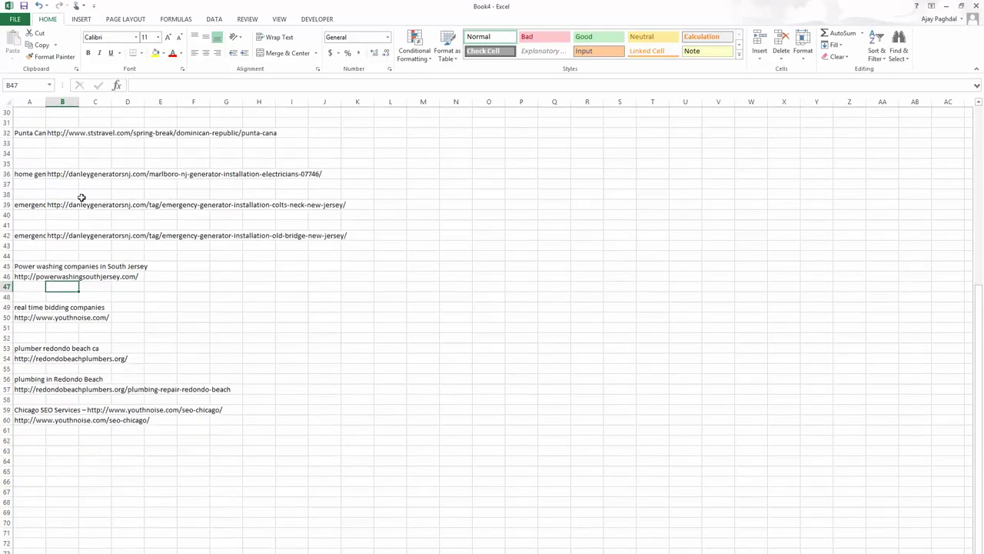
pyautogui.press('Up')
pyautogui.press('Left')
pyautogui.hotkey('ctrl', 'x')
pyautogui.press('Up')
pyautogui.press('Right')
pyautogui.hotkey('ctrl', 'v')
pyautogui.press('Down')
pyautogui.press('Down')
pyautogui.press('Down')
pyautogui.press('Down')
pyautogui.press('Left')
pyautogui.press('Down')
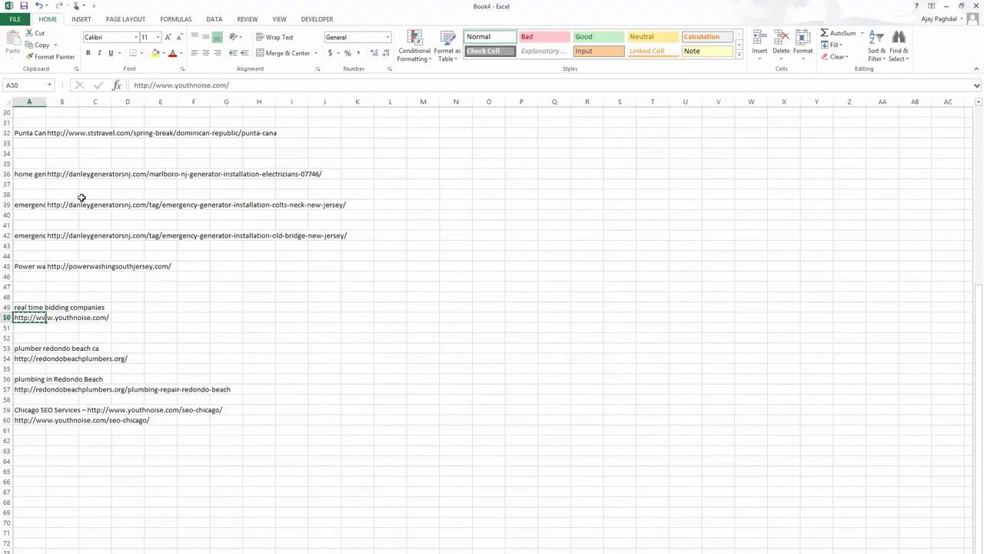
pyautogui.hotkey('ctrl', 'x')
pyautogui.press('Up')
pyautogui.press('Right')
pyautogui.hotkey('ctrl', 'v')
pyautogui.press('Down')
pyautogui.press('Down')
pyautogui.press('Down')
pyautogui.press('Down')
pyautogui.press('Left')
pyautogui.hotkey('ctrl', 'x')
pyautogui.press('Down')
pyautogui.press('Right')
pyautogui.hotkey('ctrl', 'v')
pyautogui.press('Down')
pyautogui.press('Up')
pyautogui.press('Left')
pyautogui.press('Right')
pyautogui.hotkey('ctrl', 'x')
pyautogui.press('Left')
pyautogui.press('Up')
pyautogui.hotkey('ctrl', 'v')
pyautogui.press('Down')
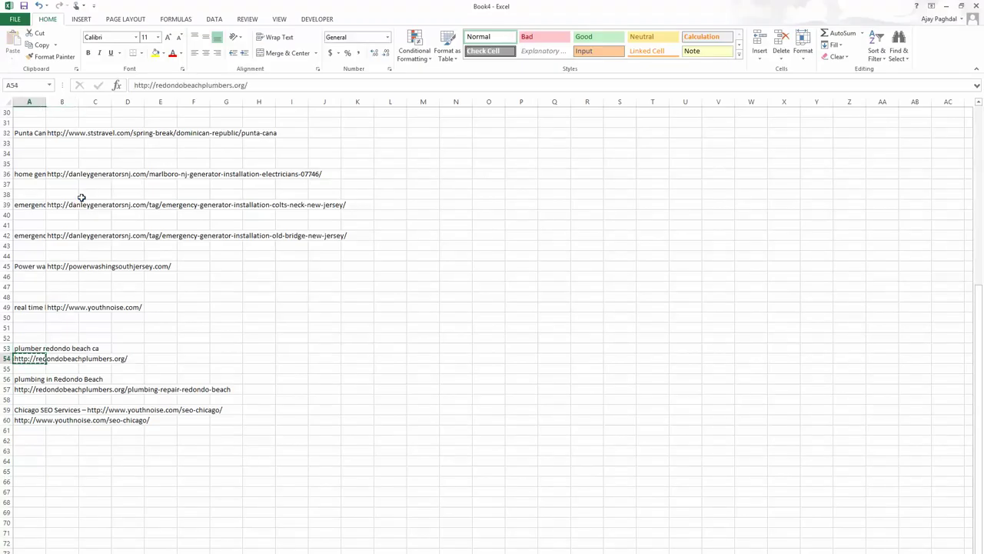
pyautogui.press('Up')
pyautogui.press('Right')
pyautogui.hotkey('ctrl', 'v')
# Step: Move the plumbing-repair-redondo-beach URL from A57 to B56, beside plumbing in Redondo Beach
pyautogui.press('Down')
pyautogui.press('Down')
pyautogui.press('Down')
pyautogui.press('Left')
pyautogui.press('Down')
pyautogui.hotkey('ctrl', 'x')
pyautogui.press('Up')
pyautogui.press('Right')
pyautogui.hotkey('ctrl', 'v')
pyautogui.press('Down')
pyautogui.press('Down')
pyautogui.press('Left')
pyautogui.press('Down')
pyautogui.press('Down')
pyautogui.press('Up')
pyautogui.press('Right')
pyautogui.hotkey('ctrl', 'v')
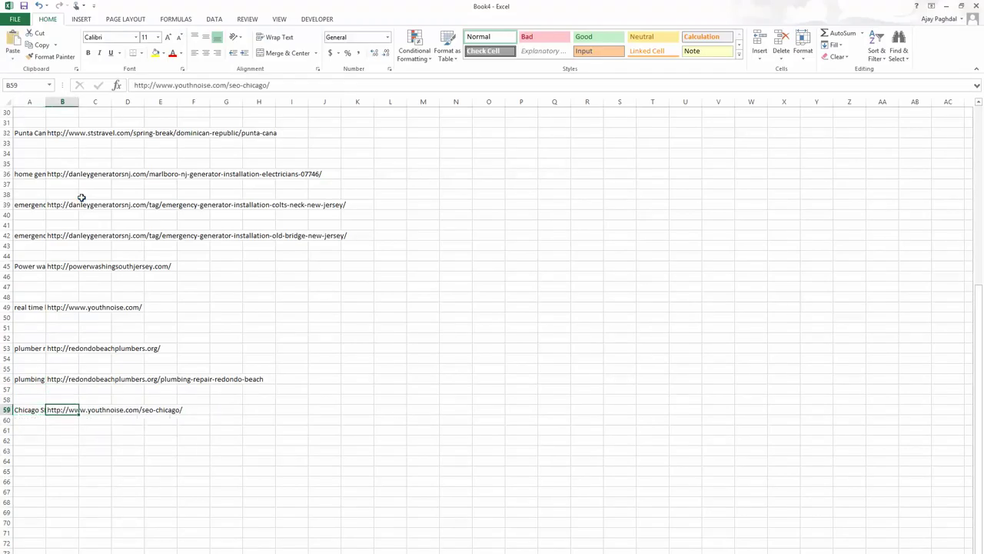
# Step: Insert a row above the first link row and enter the placeholder header sdfdsf in A1
pyautogui.scroll(10, 57, 139)
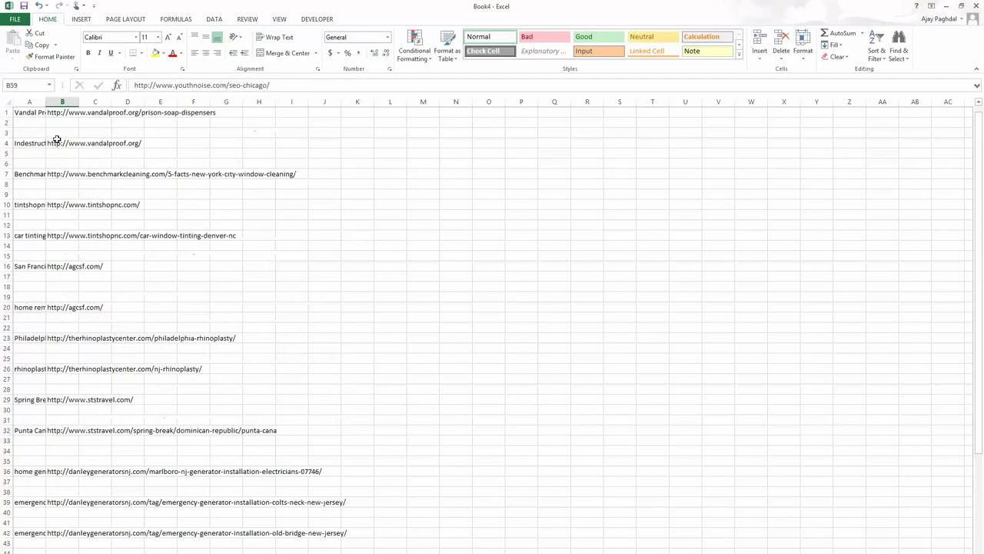
pyautogui.click(6, 112)
pyautogui.rightClick(5, 112)
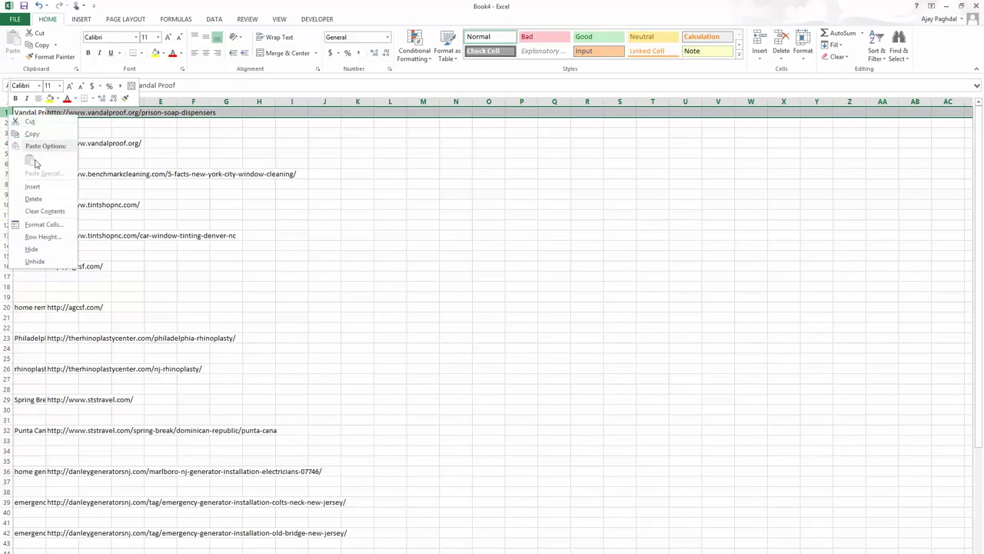
pyautogui.click(34, 186)
pyautogui.click(30, 112)
pyautogui.write('sdfdsf')
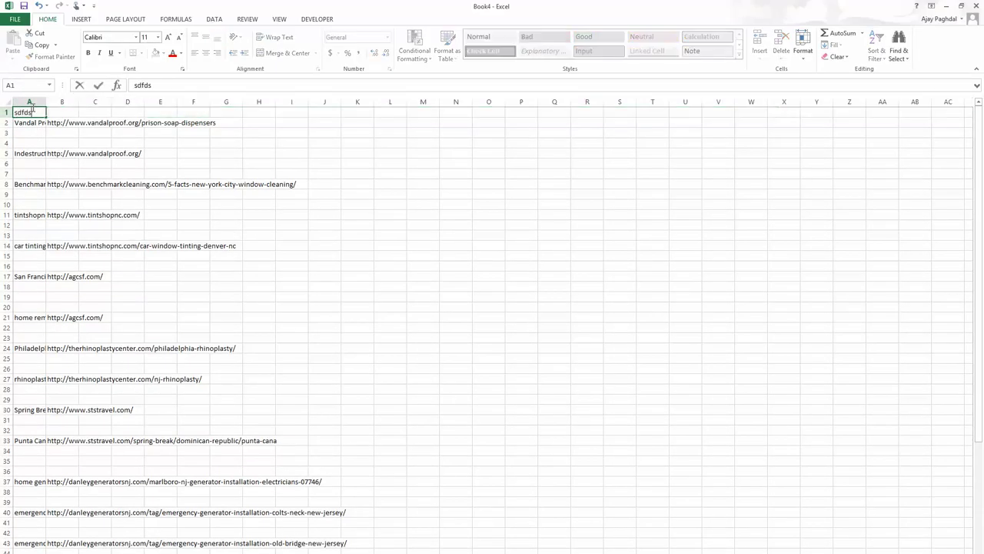
# Step: Filter column A to exclude blank cells so only the link rows are listed
pyautogui.click(38, 102)
pyautogui.click(214, 18)
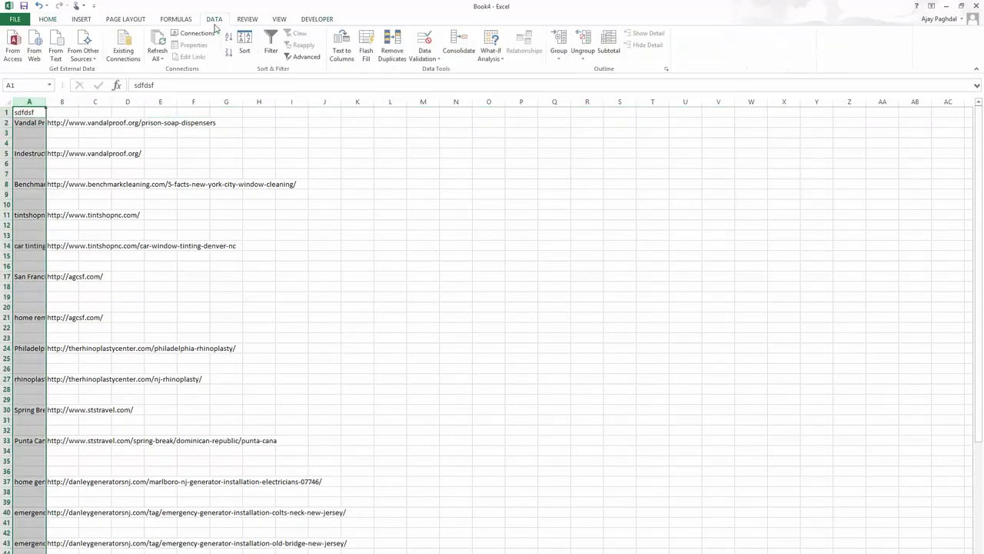
pyautogui.click(274, 47)
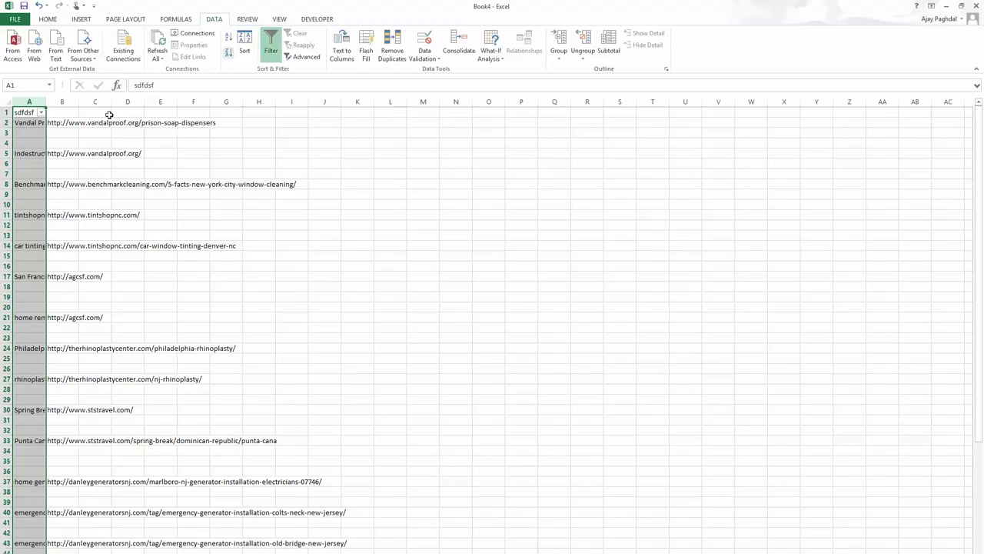
pyautogui.click(41, 113)
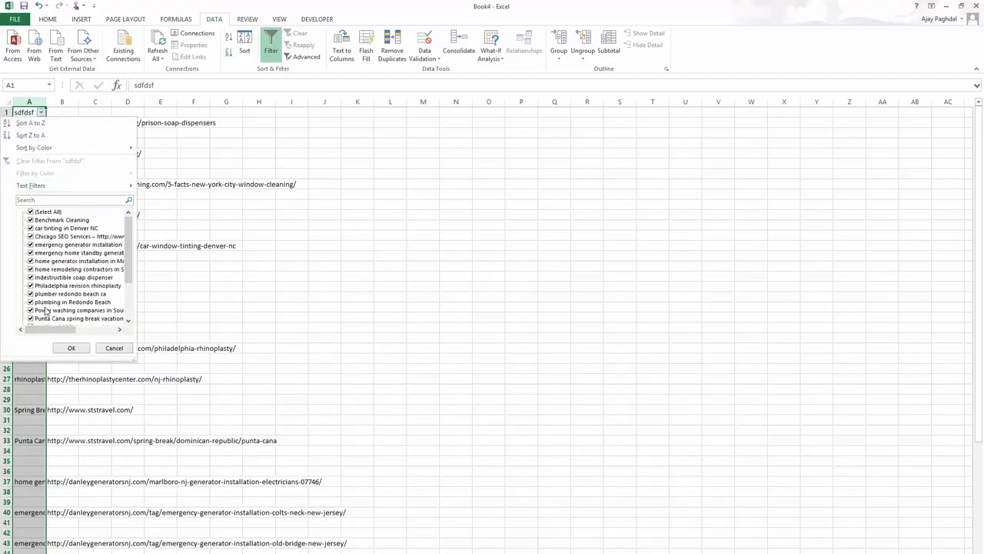
pyautogui.scroll(-3, 128, 305)
pyautogui.click(71, 347)
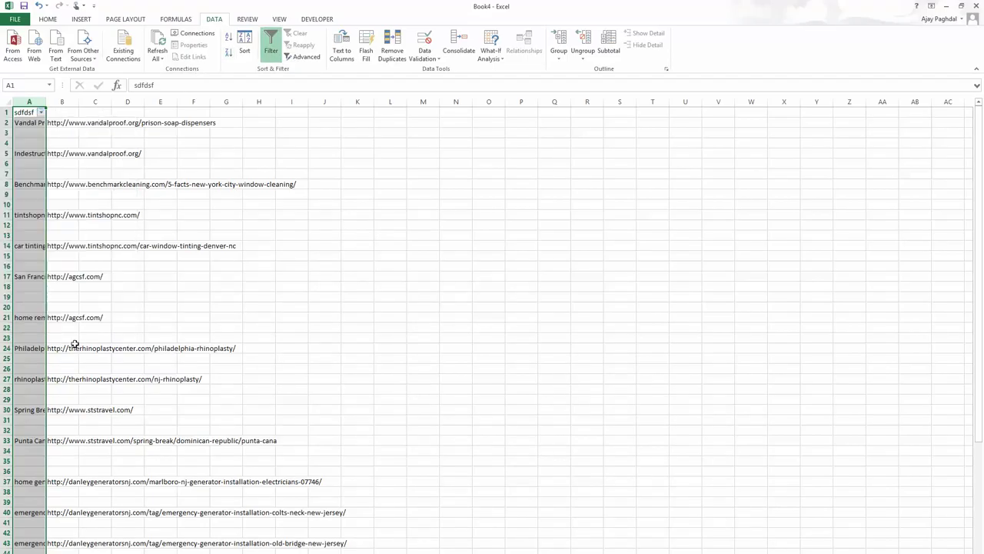
# Step: Copy the filtered anchor texts and URLs into a new worksheet, and widen its columns A and B
pyautogui.moveTo(61, 214); pyautogui.dragTo(74, 310)
pyautogui.hotkey('ctrl', 'c')
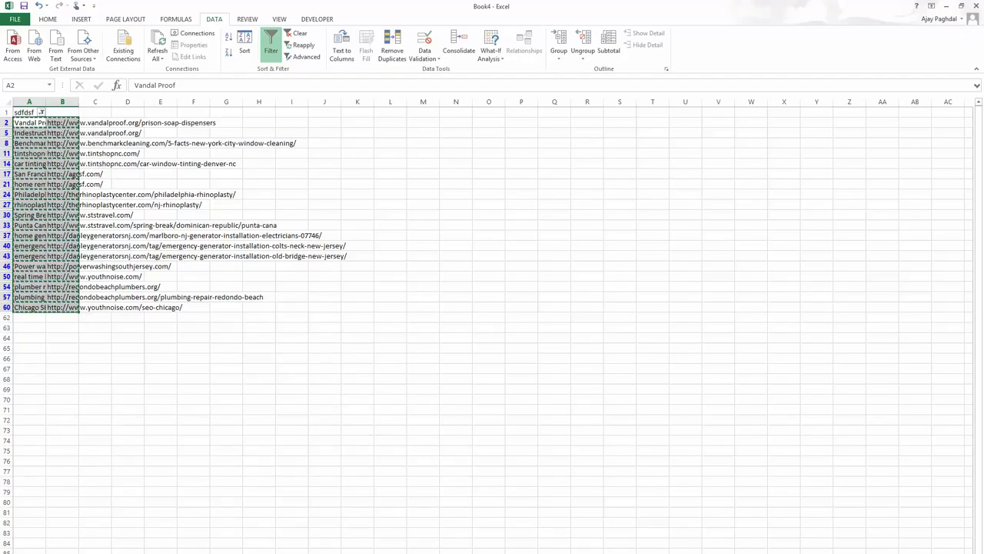
pyautogui.hotkey('shift', 'F11')
pyautogui.hotkey('ctrl', 'v')
pyautogui.moveTo(45, 101); pyautogui.dragTo(376, 101)
pyautogui.click(305, 174)
# Step: Try to build a formula in C1 that joins <a href= with the URL in B1
pyautogui.click(386, 115)
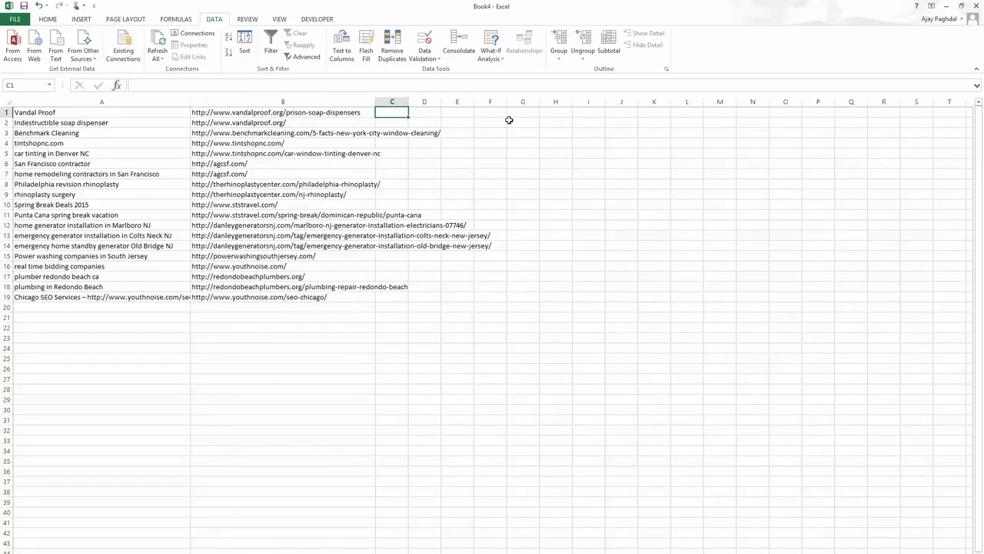
pyautogui.write('=')
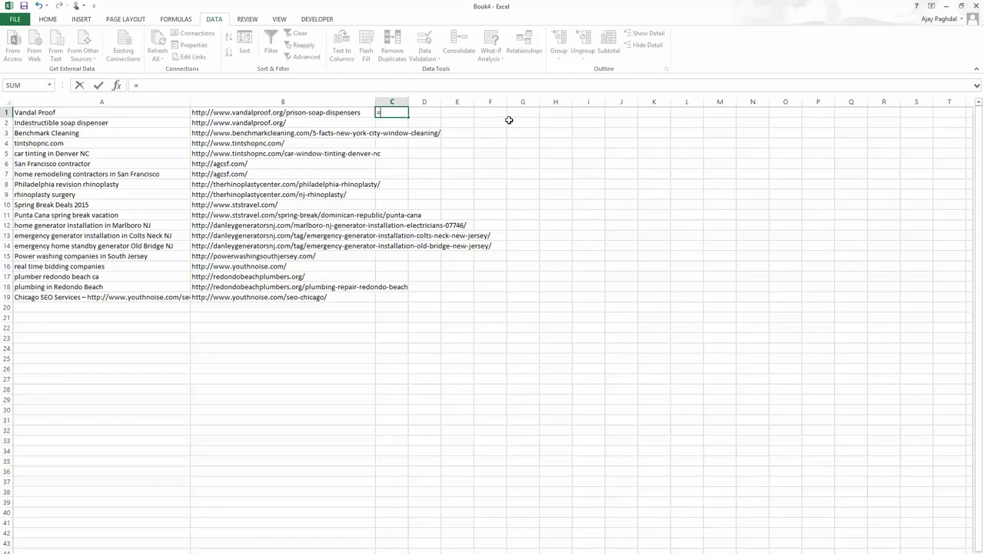
pyautogui.write('a')
pyautogui.press('BackSpace')
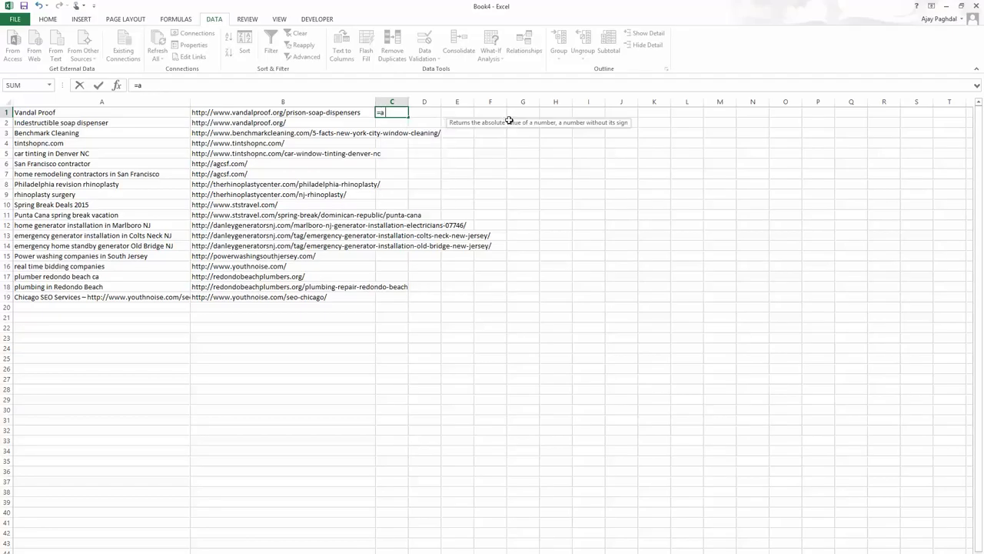
pyautogui.write('a')
pyautogui.press('BackSpace')
pyautogui.write('a')
pyautogui.press('BackSpace')
pyautogui.write('<a href=')
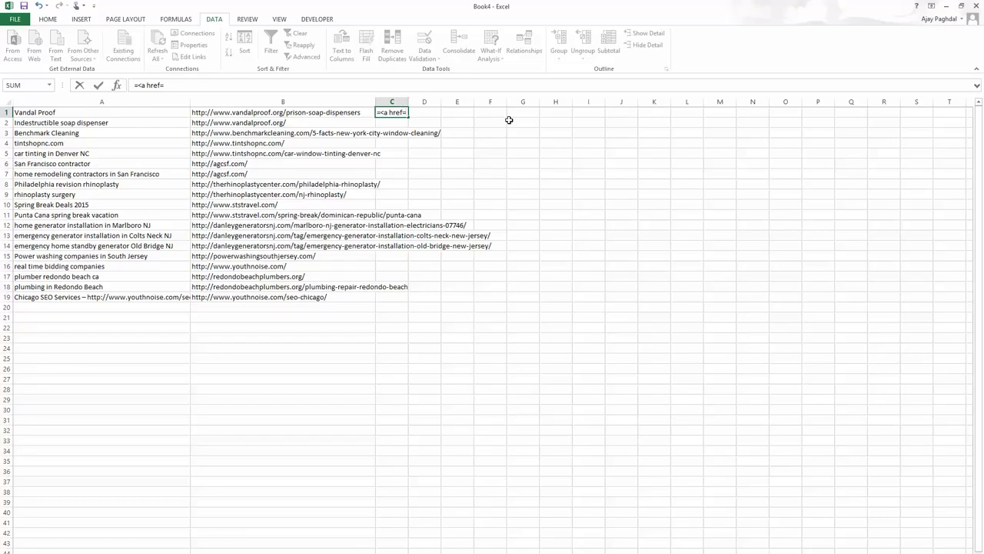
pyautogui.press('Left')
pyautogui.press('Left')
pyautogui.press('Right')
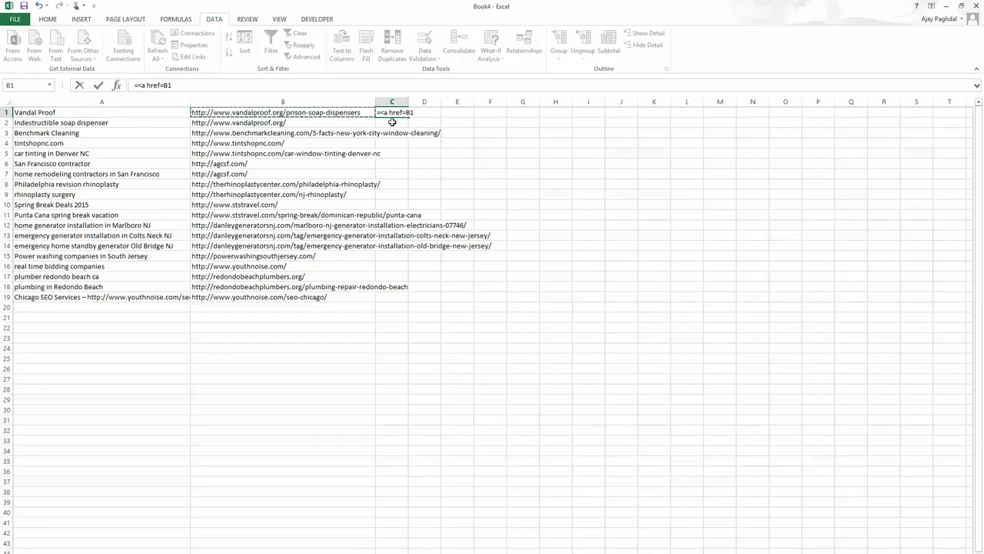
# Step: Try the quoted text formula ="<a href=" in C1 and clear the cell again
pyautogui.moveTo(390, 112); pyautogui.dragTo(412, 113)
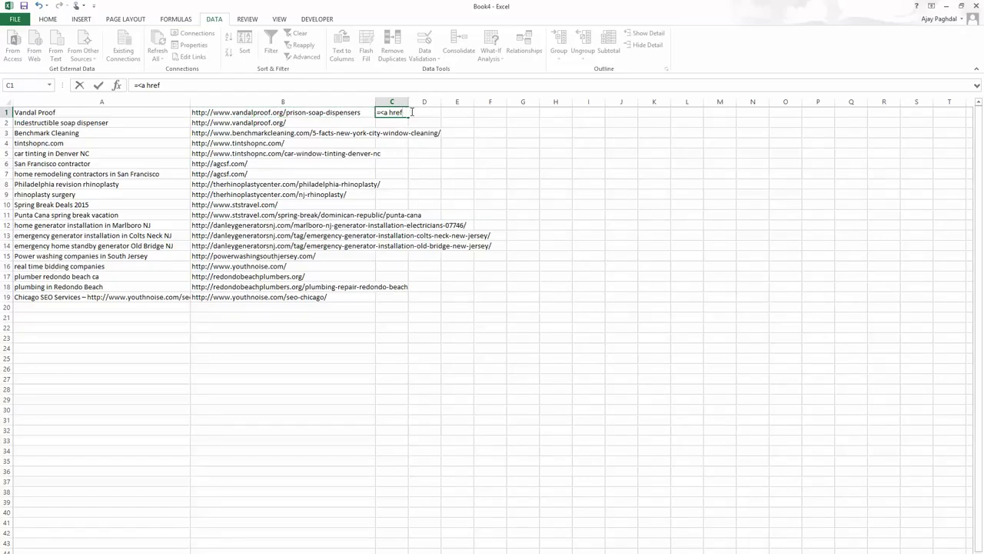
pyautogui.write('"')
pyautogui.click(372, 145)
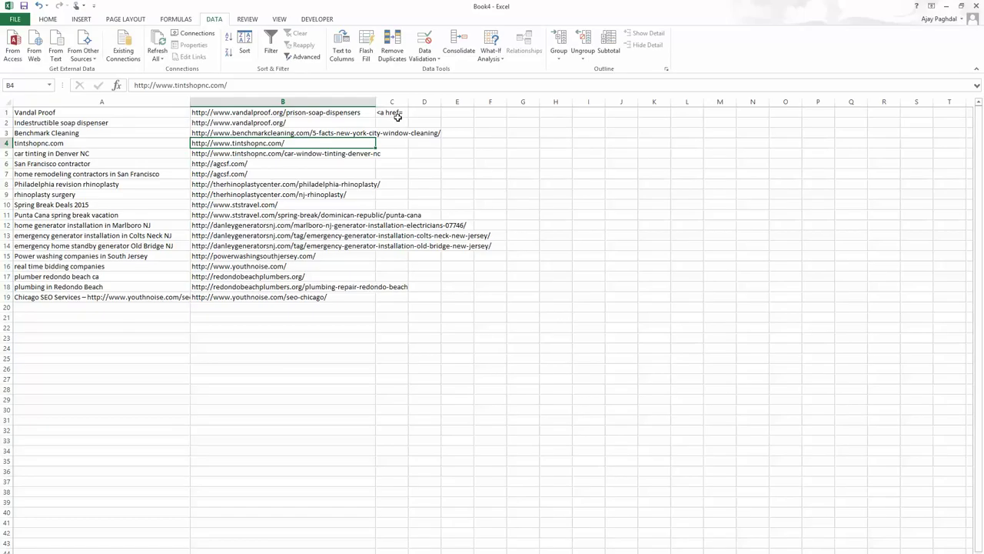
pyautogui.click(399, 114)
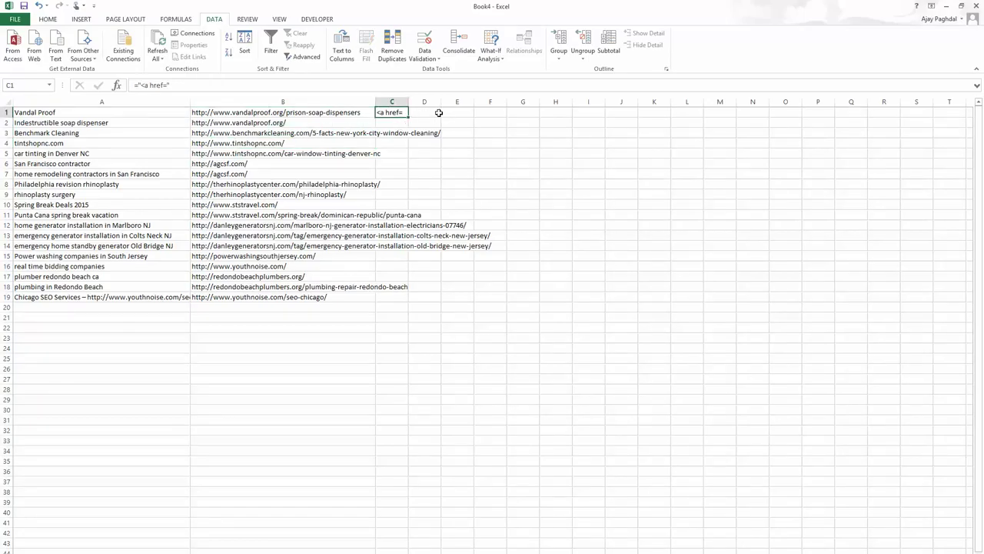
pyautogui.click(439, 113)
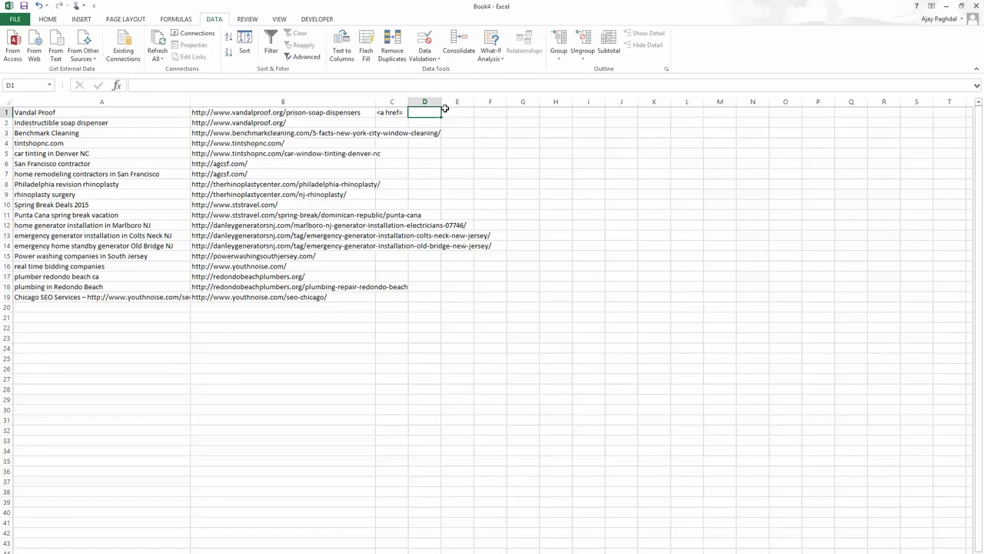
pyautogui.click(388, 116)
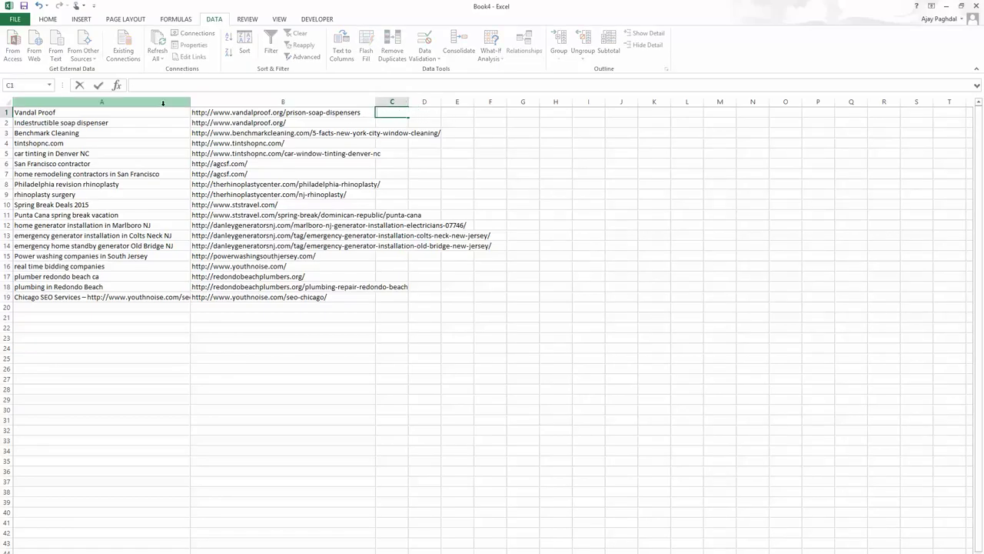
# Step: Insert a column before the anchor texts and enter the opening tag <a href=" in A1
pyautogui.click(161, 102)
pyautogui.rightClick(162, 102)
pyautogui.click(190, 175)
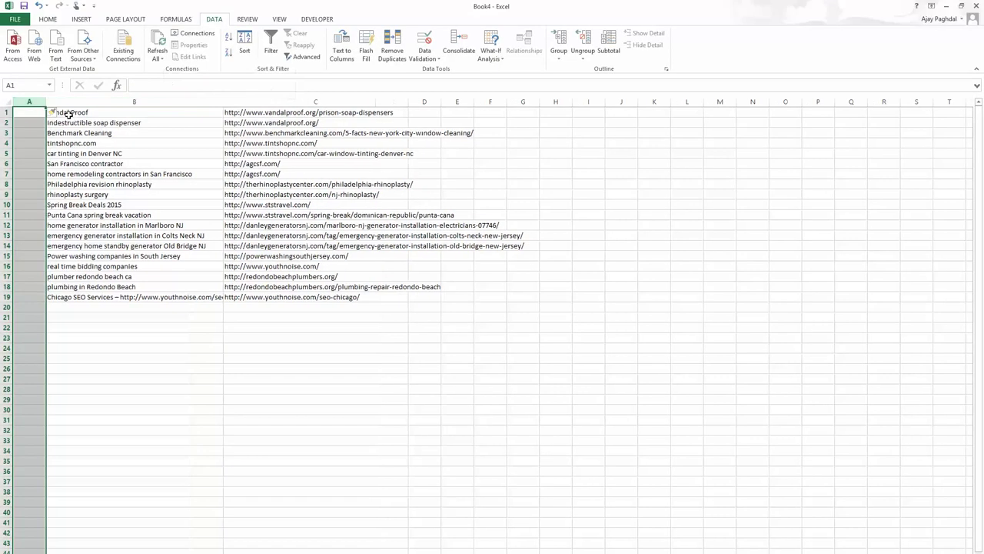
pyautogui.click(20, 114)
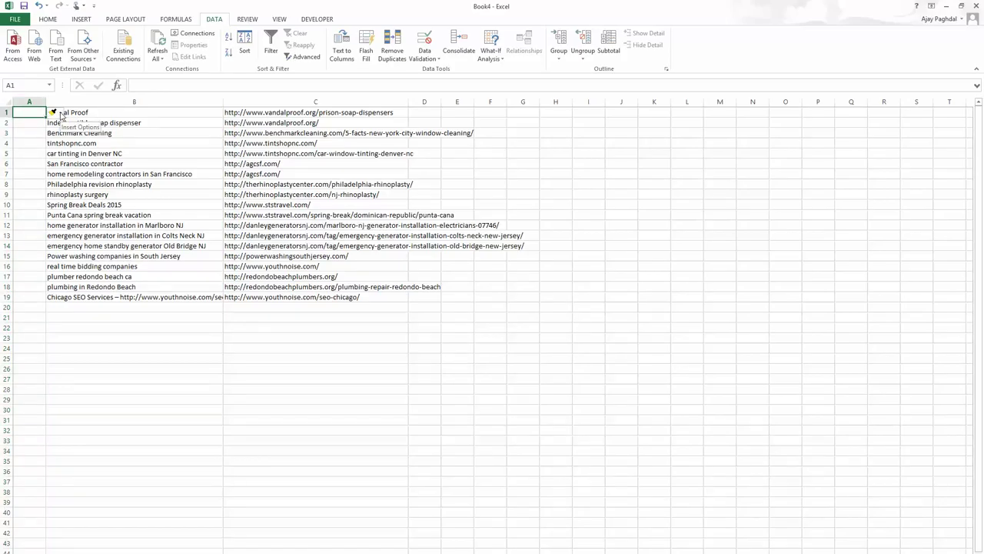
pyautogui.write('<a href="')
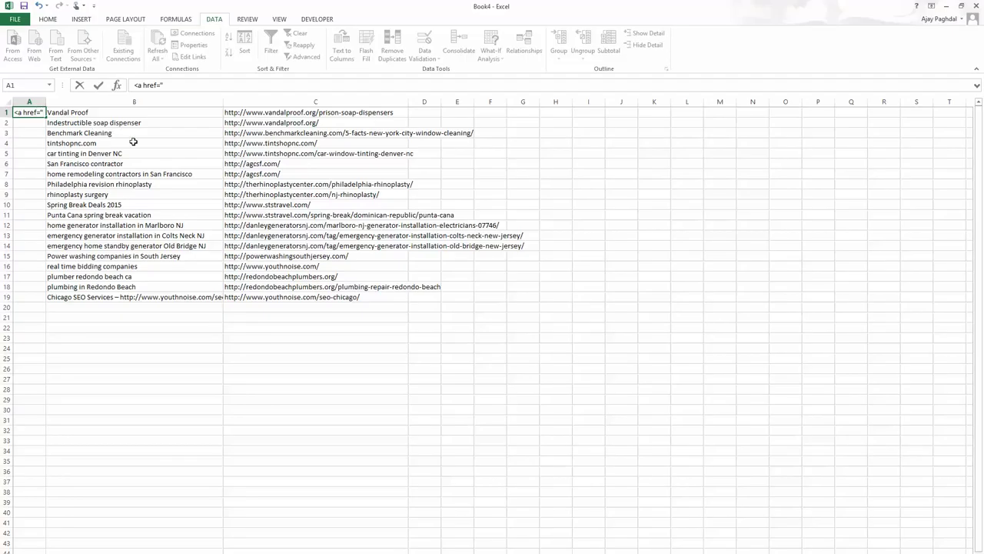
pyautogui.click(132, 141)
# Step: Insert a column between the anchor texts and the URLs and enter "> in C1
pyautogui.click(233, 102)
pyautogui.rightClick(234, 105)
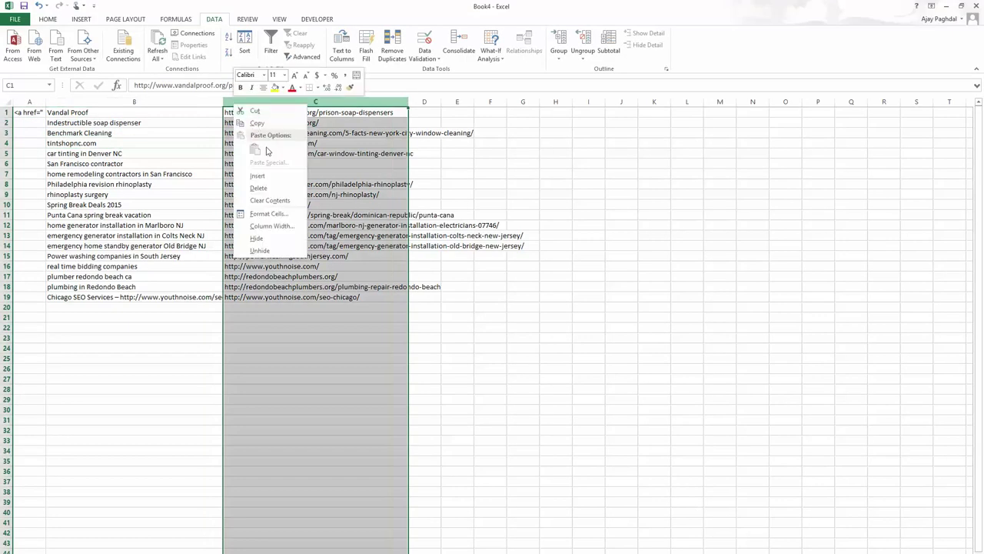
pyautogui.click(265, 176)
pyautogui.click(257, 113)
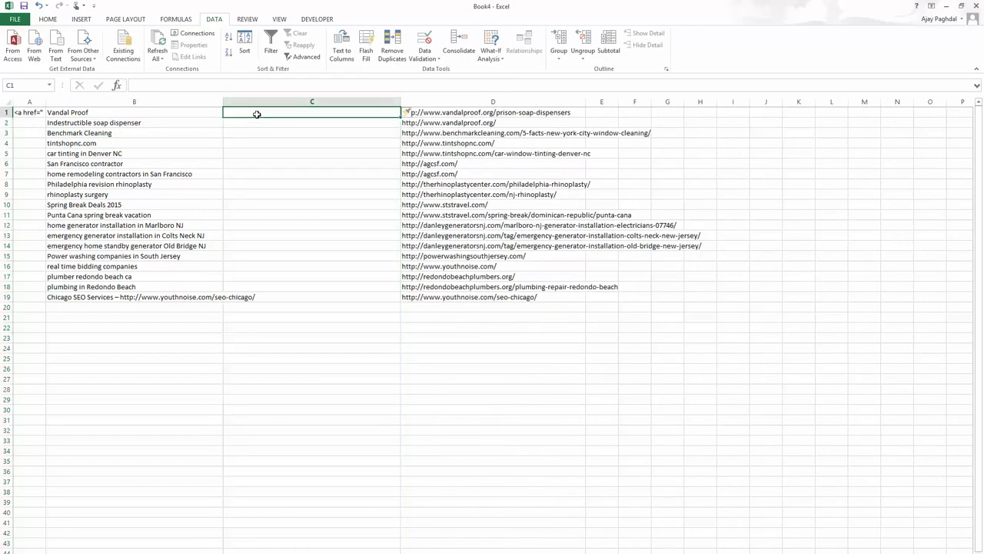
pyautogui.write('">')
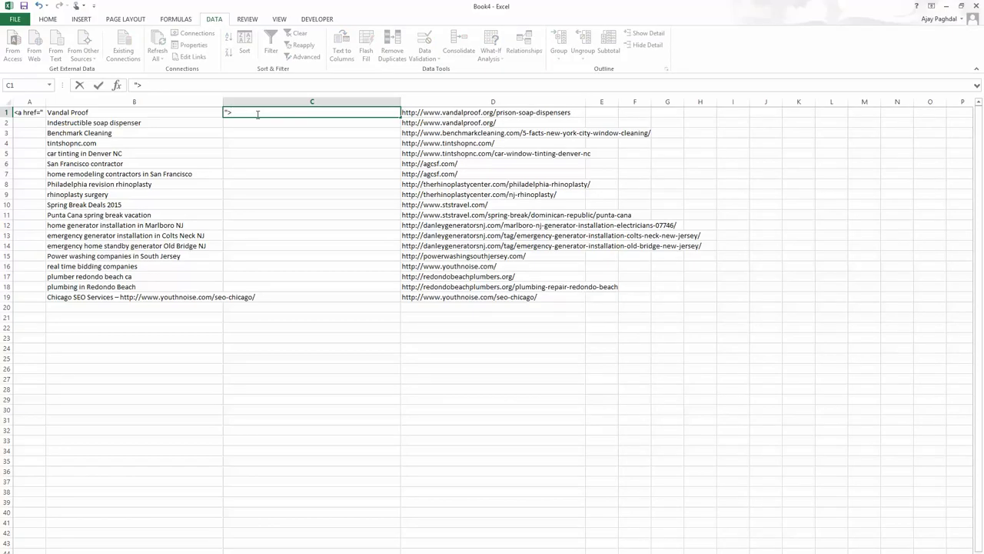
# Step: Enter the closing tag </a> in E1, after the URL column
pyautogui.click(486, 113)
pyautogui.click(594, 112)
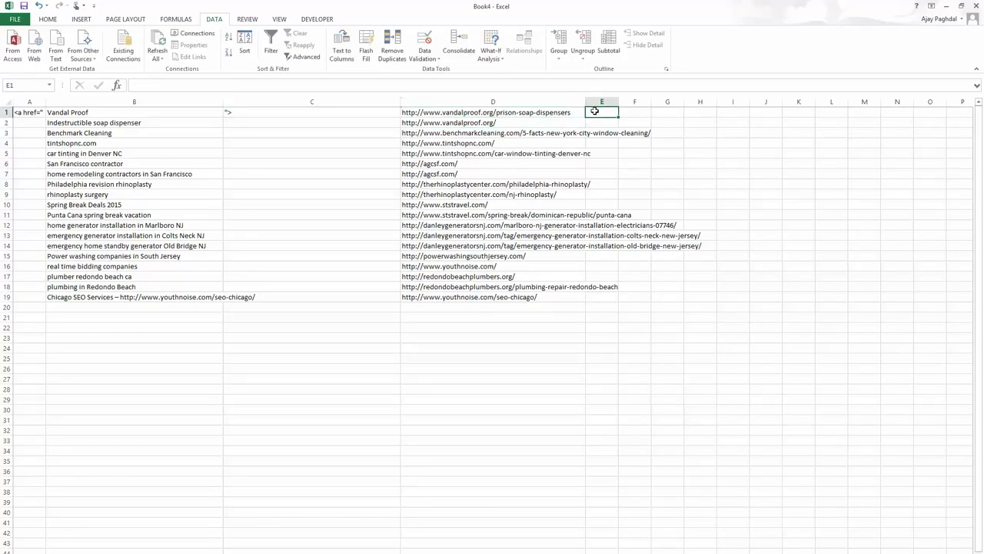
pyautogui.write('</a>')
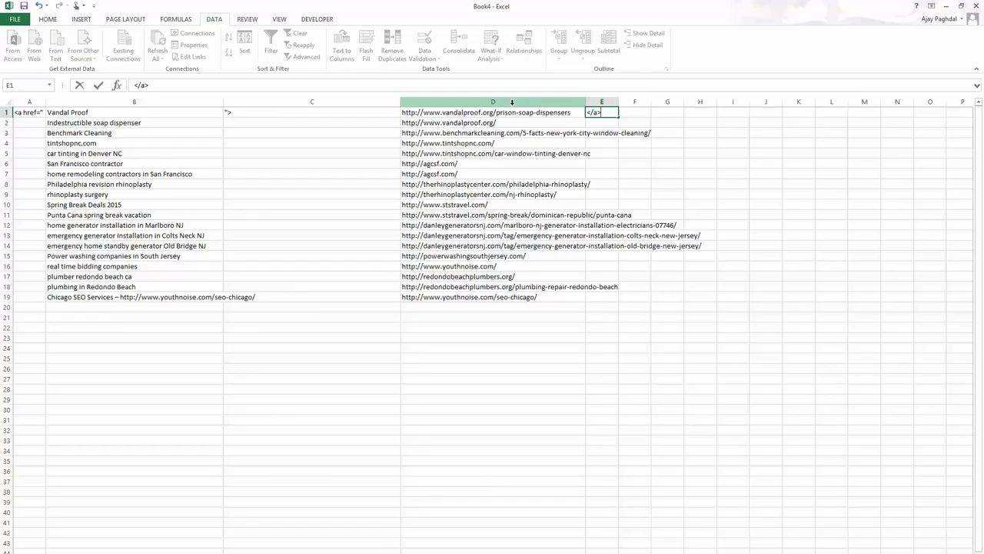
# Step: Move the URL column D in front of the anchor text column B by inserting the cut cells
pyautogui.click(514, 102)
pyautogui.rightClick(514, 103)
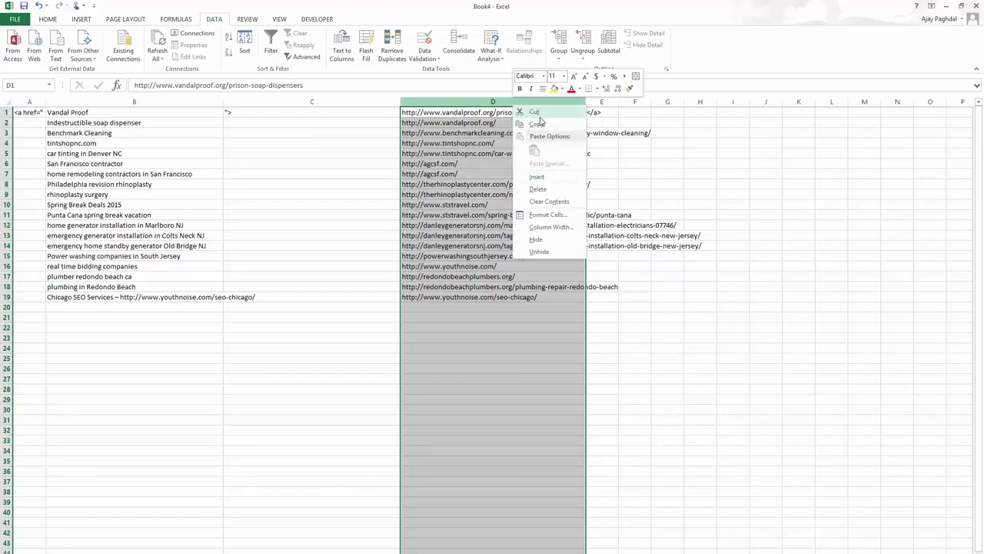
pyautogui.click(535, 111)
pyautogui.click(190, 102)
pyautogui.rightClick(190, 102)
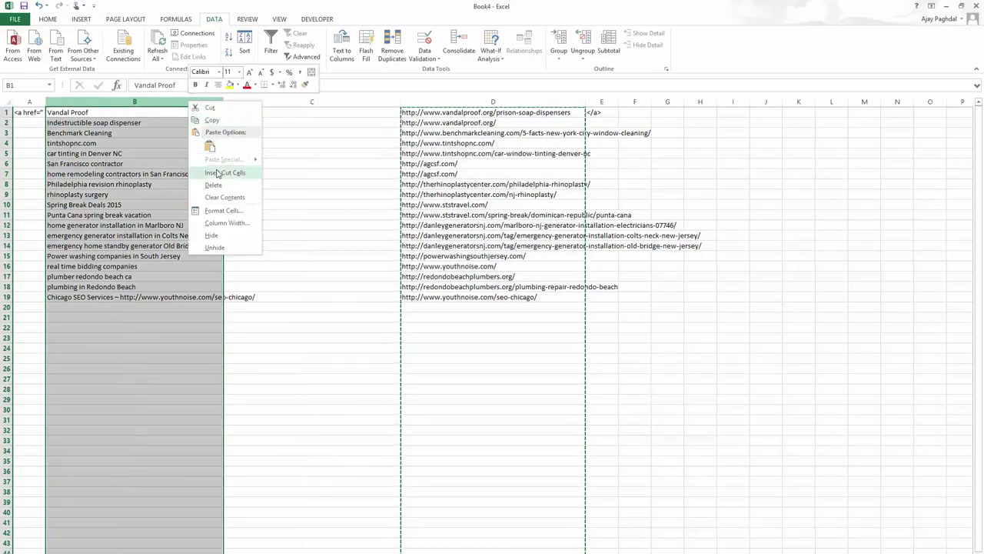
pyautogui.click(225, 172)
# Step: Try to move the anchor text column C by inserting its cut cells at the "> column D
pyautogui.click(275, 103)
pyautogui.rightClick(277, 112)
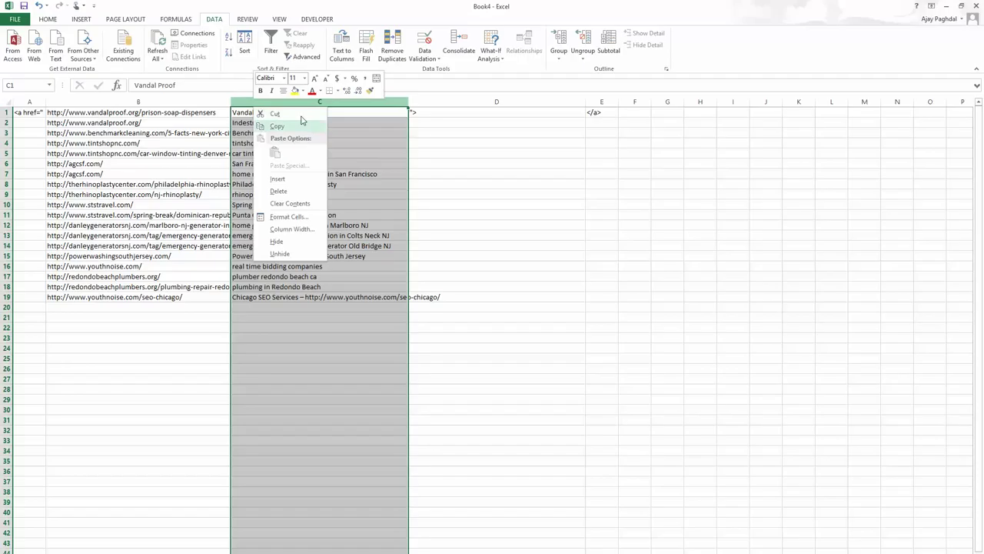
pyautogui.click(274, 116)
pyautogui.click(523, 102)
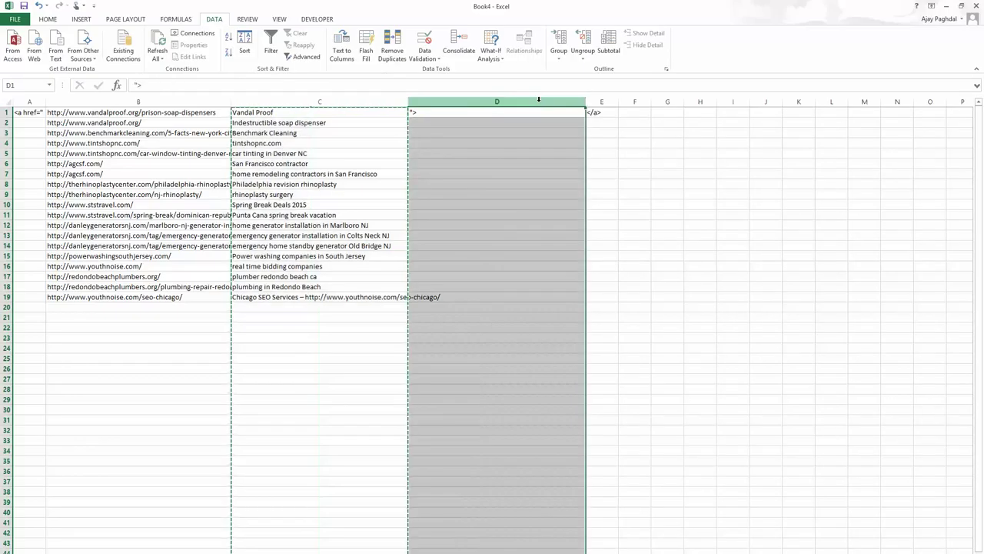
pyautogui.rightClick(538, 103)
pyautogui.click(567, 171)
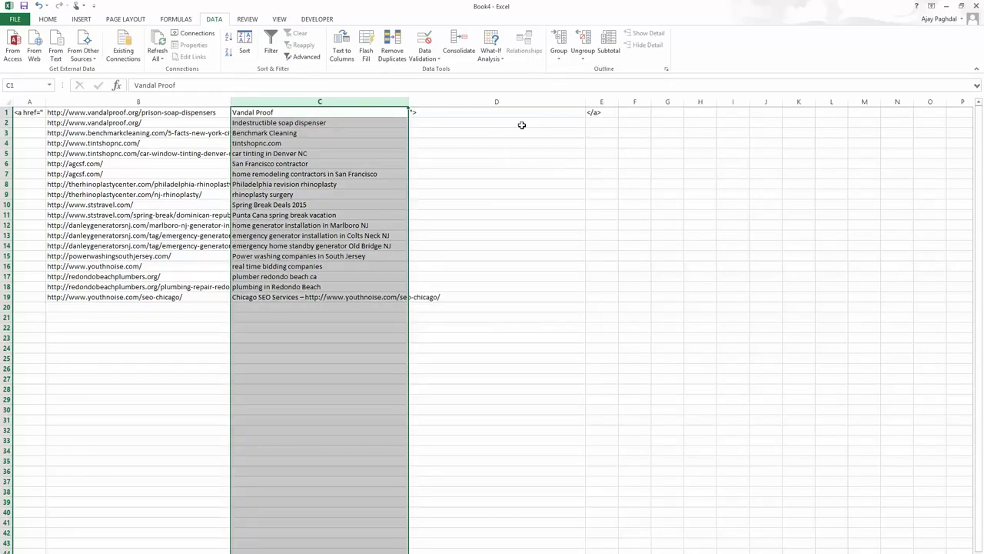
# Step: Move the anchor text column C in front of the closing tag column E by inserting the cut cells
pyautogui.rightClick(336, 105)
pyautogui.click(361, 114)
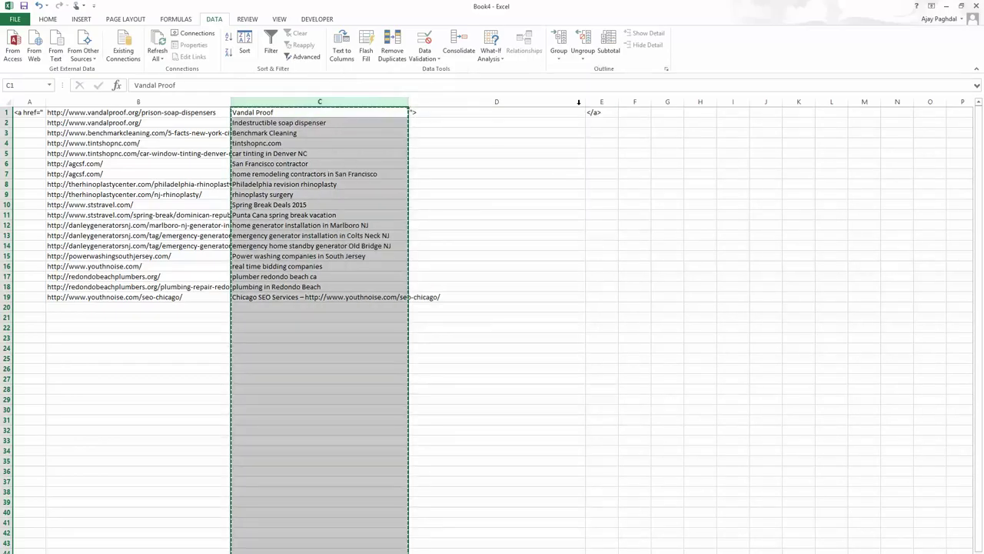
pyautogui.click(601, 102)
pyautogui.rightClick(600, 106)
pyautogui.click(615, 171)
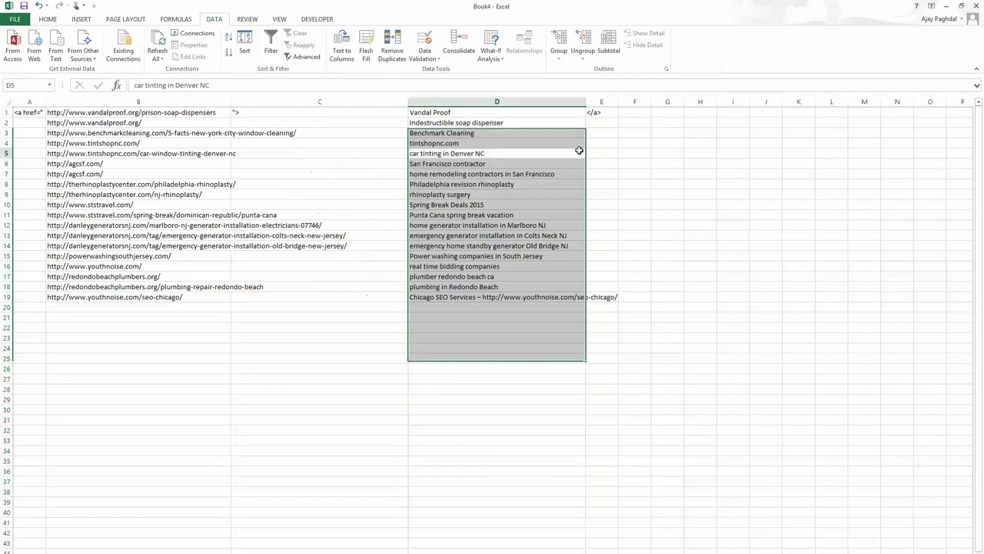
# Step: Fill the <a href=", "> and </a> tag pieces in columns A, C and E down to row 19
pyautogui.click(30, 113)
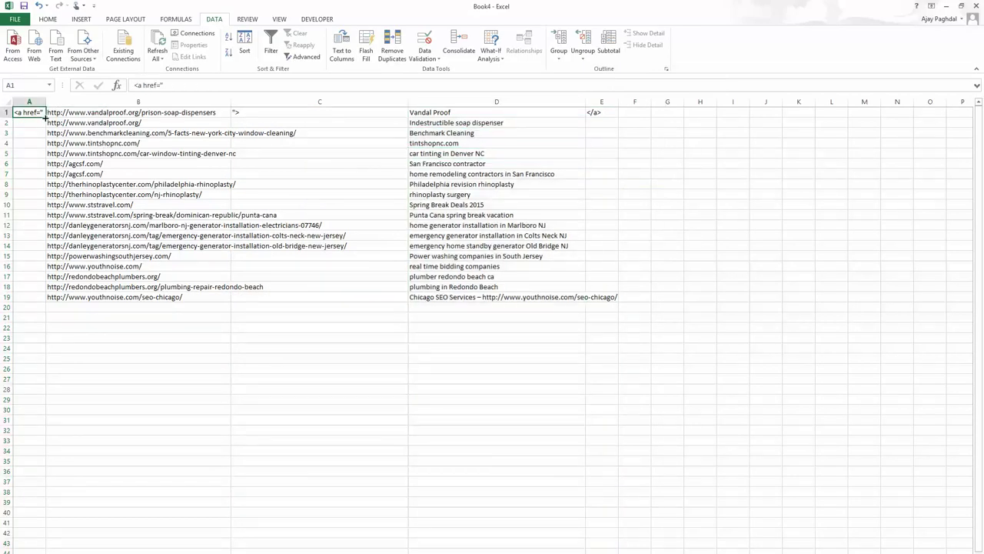
pyautogui.doubleClick(45, 116)
pyautogui.click(377, 113)
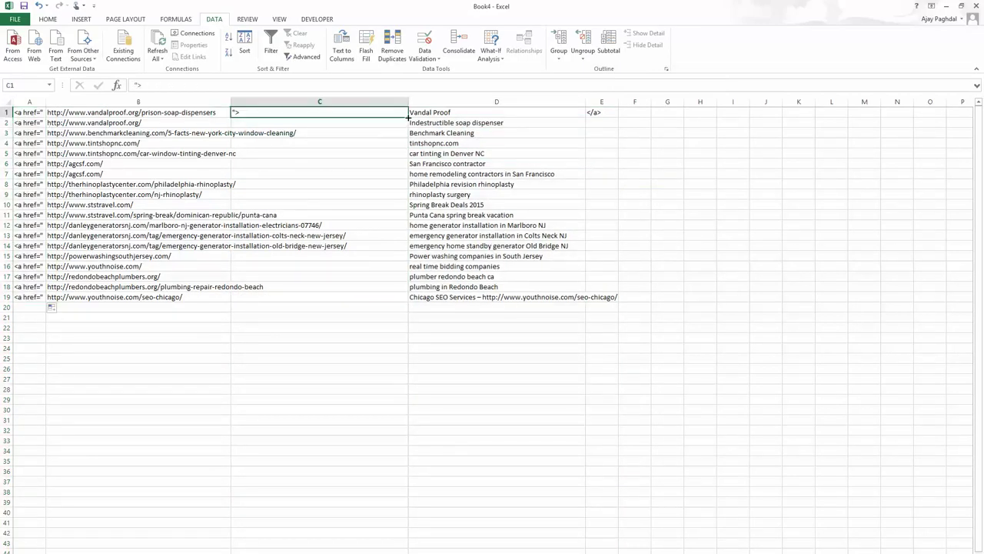
pyautogui.doubleClick(408, 116)
pyautogui.click(607, 114)
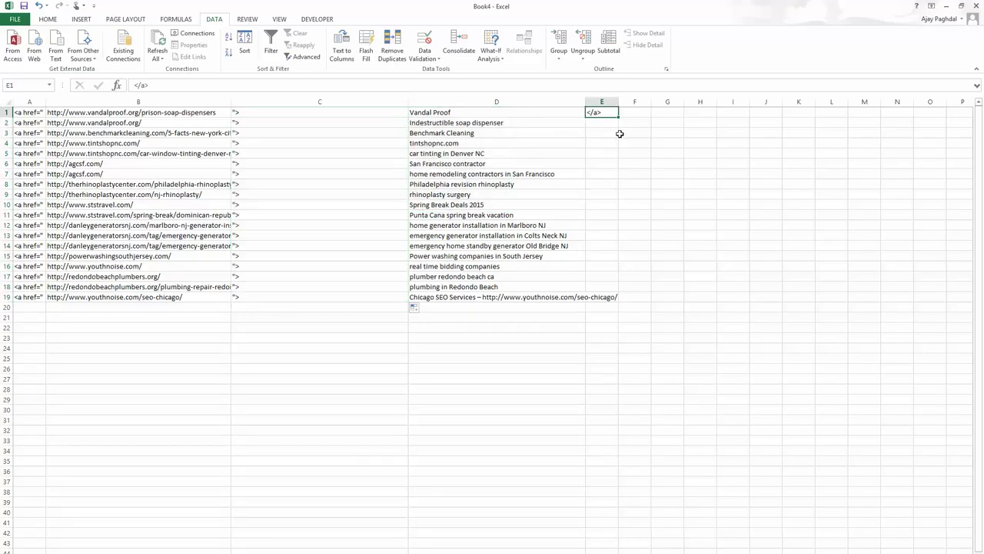
pyautogui.doubleClick(619, 115)
# Step: Enter the formula =A1&B1&C1&D1&E1 in F1 to join the row's pieces into one HTML link
pyautogui.click(638, 111)
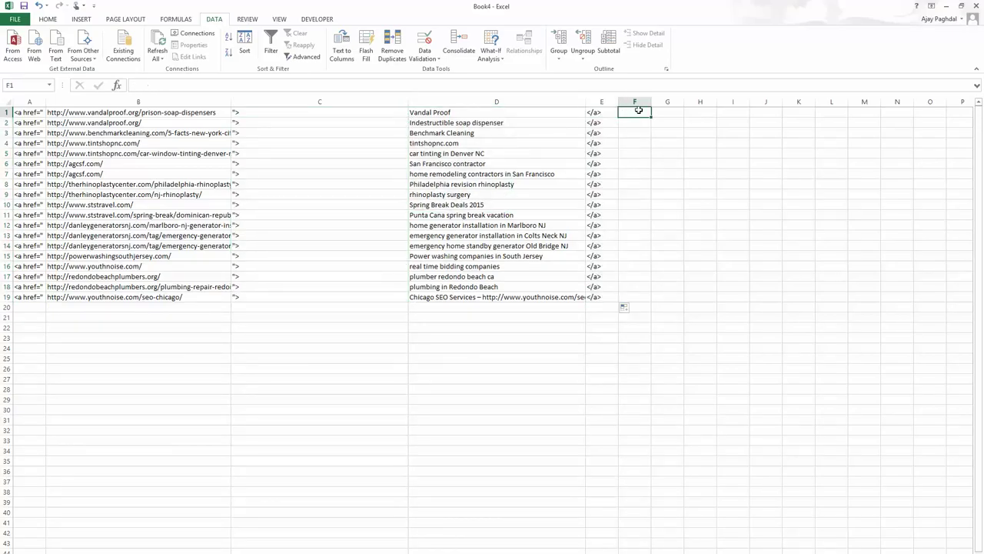
pyautogui.write('=a1')
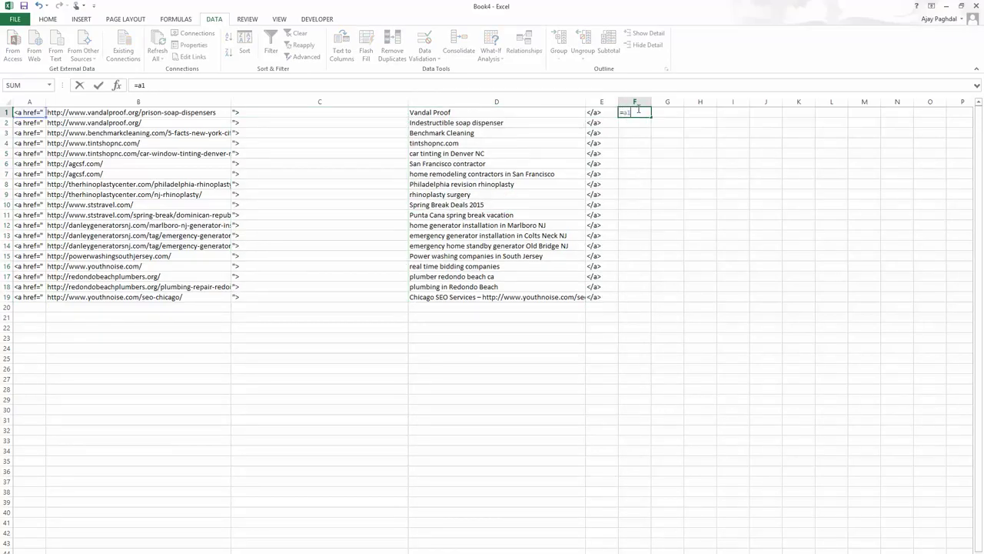
pyautogui.write('&b1')
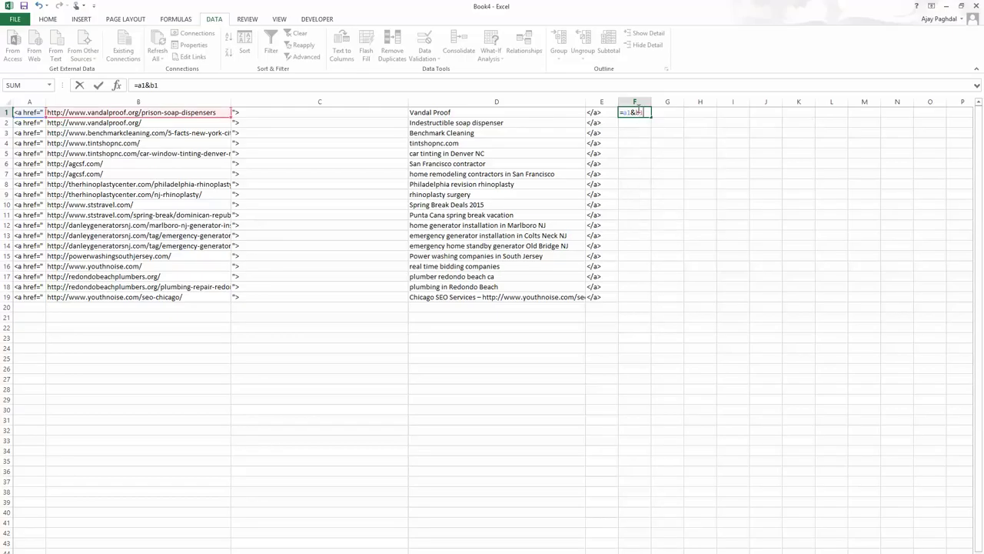
pyautogui.write('&c1')
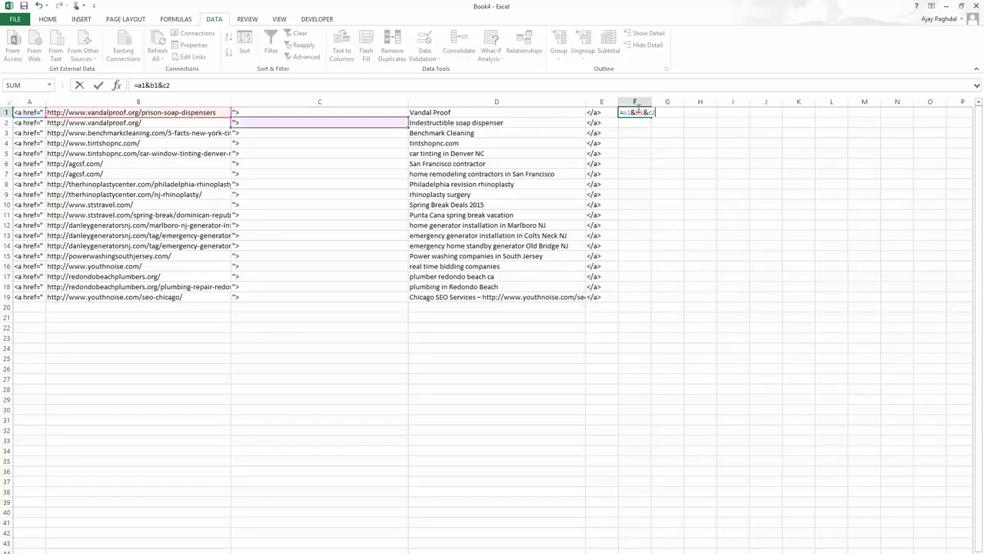
pyautogui.write('&d1')
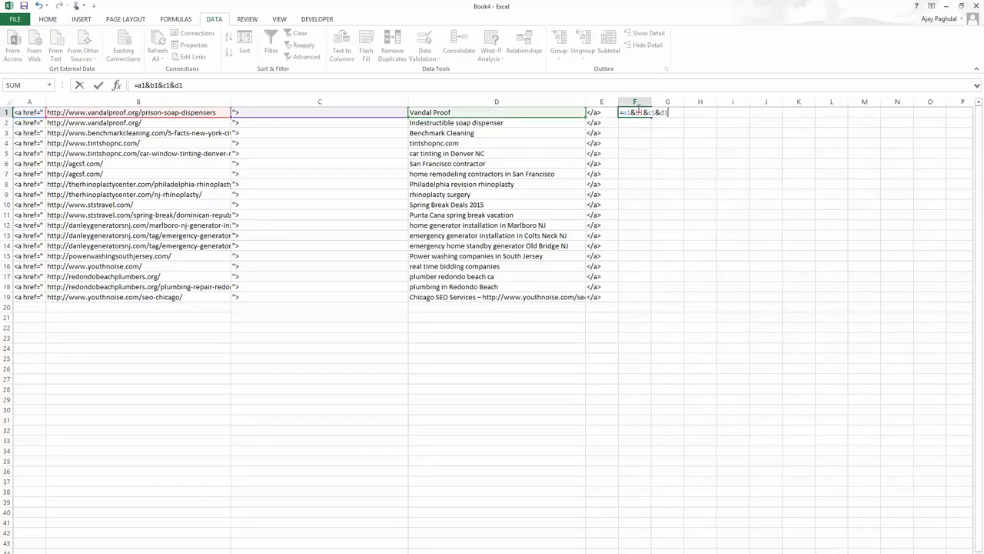
pyautogui.press('Return')
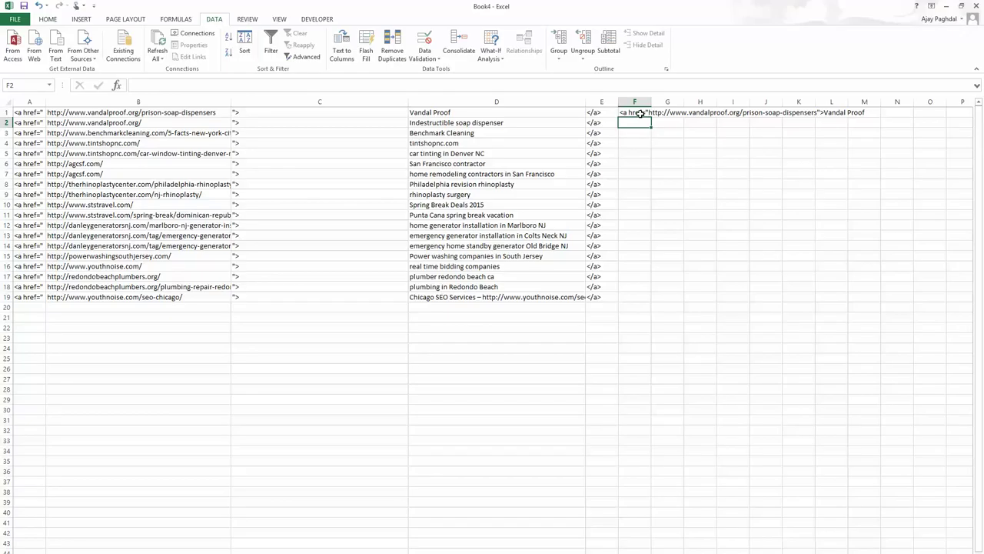
pyautogui.doubleClick(640, 113)
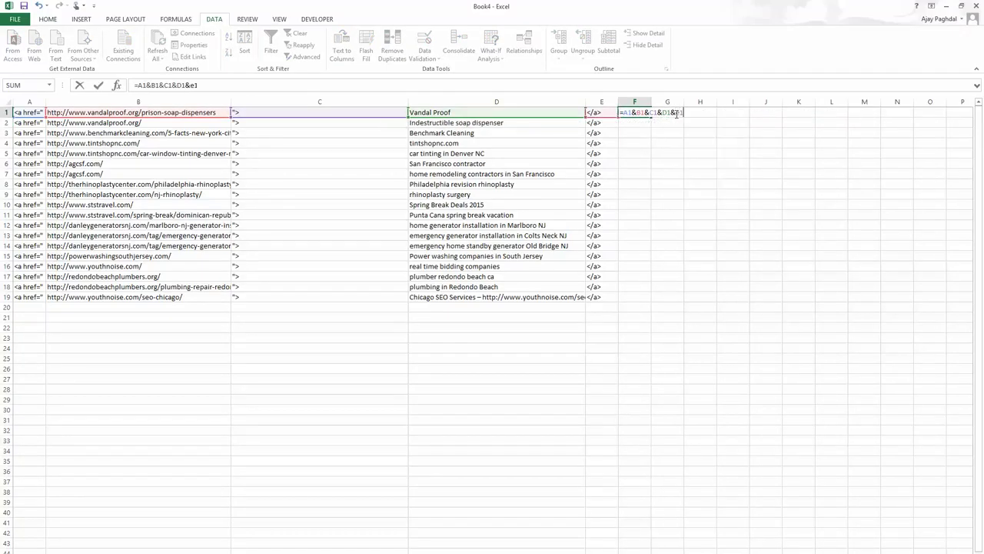
pyautogui.press('Return')
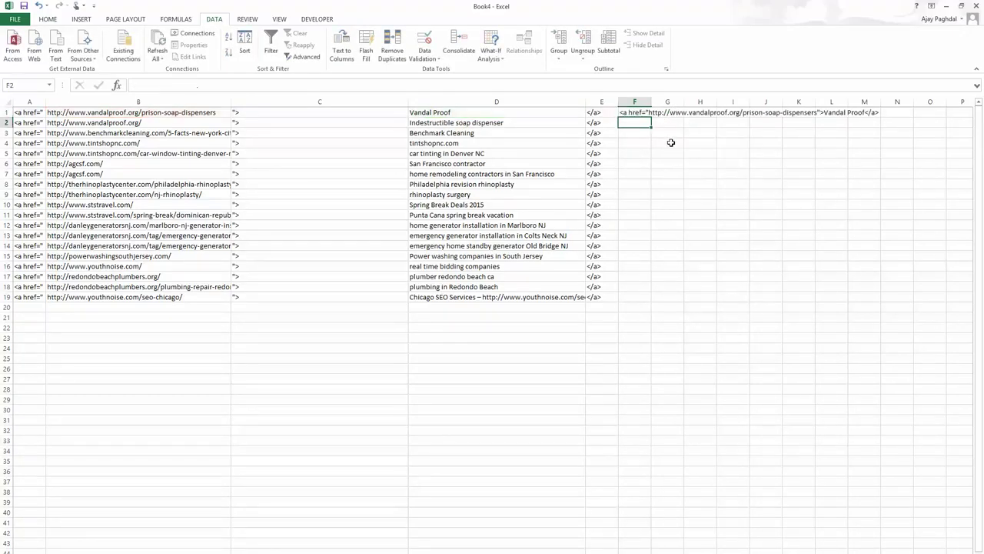
# Step: Fill the link formula from F1 down to F19 and copy the resulting link codes
pyautogui.click(640, 112)
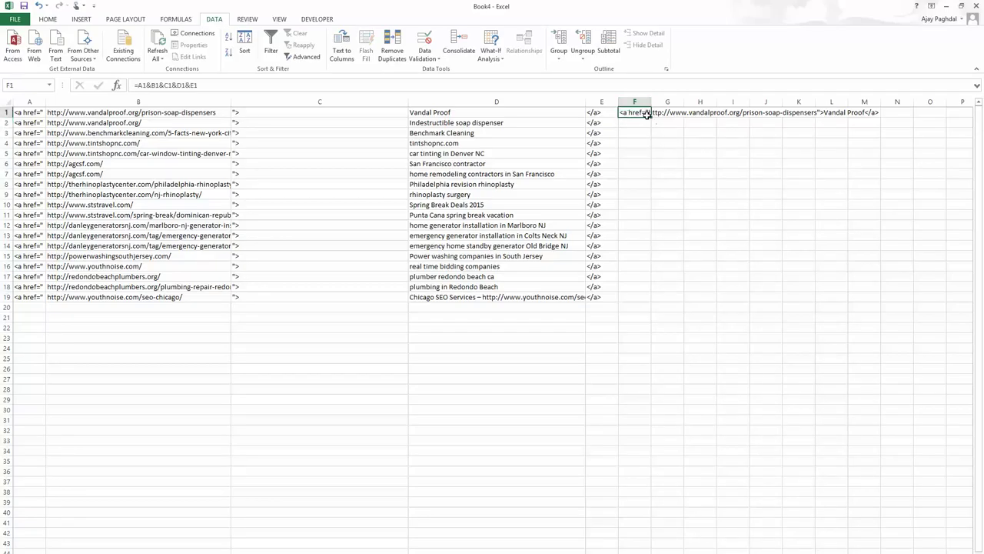
pyautogui.doubleClick(650, 117)
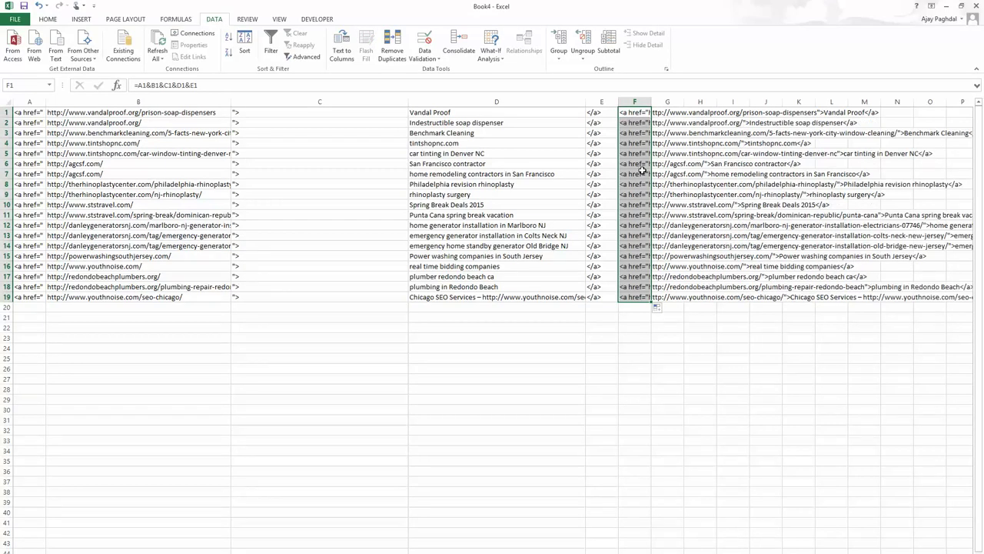
pyautogui.hotkey('ctrl', 'c')
# Step: Switch to the Firefox window with the Clip Blast tabs and open the site's WordPress list of all posts
pyautogui.moveTo(359, 552)
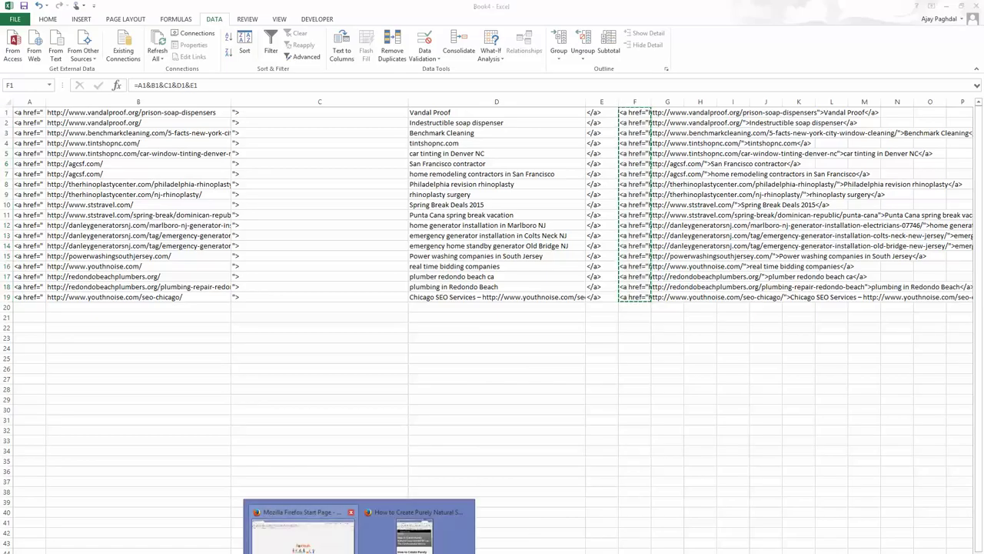
pyautogui.click(300, 529)
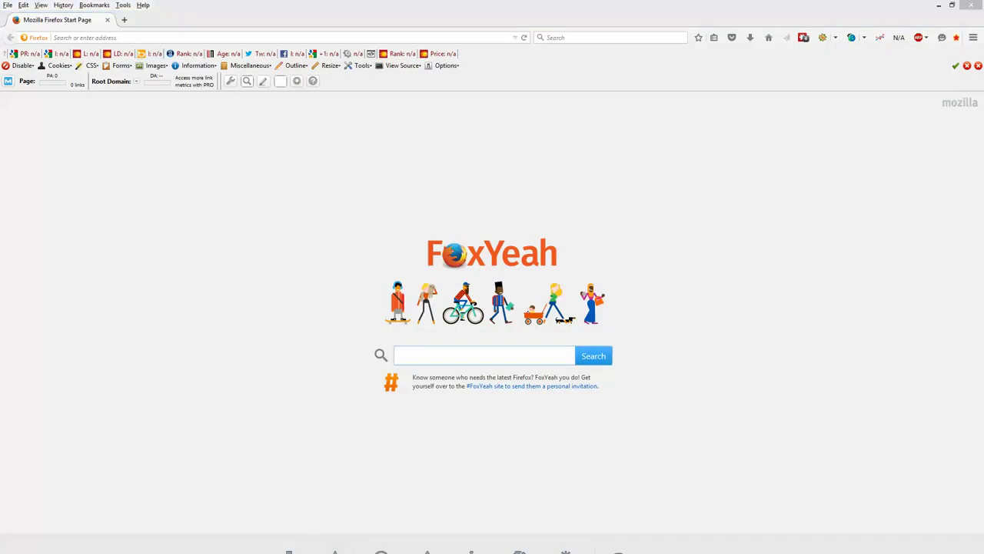
pyautogui.click(419, 530)
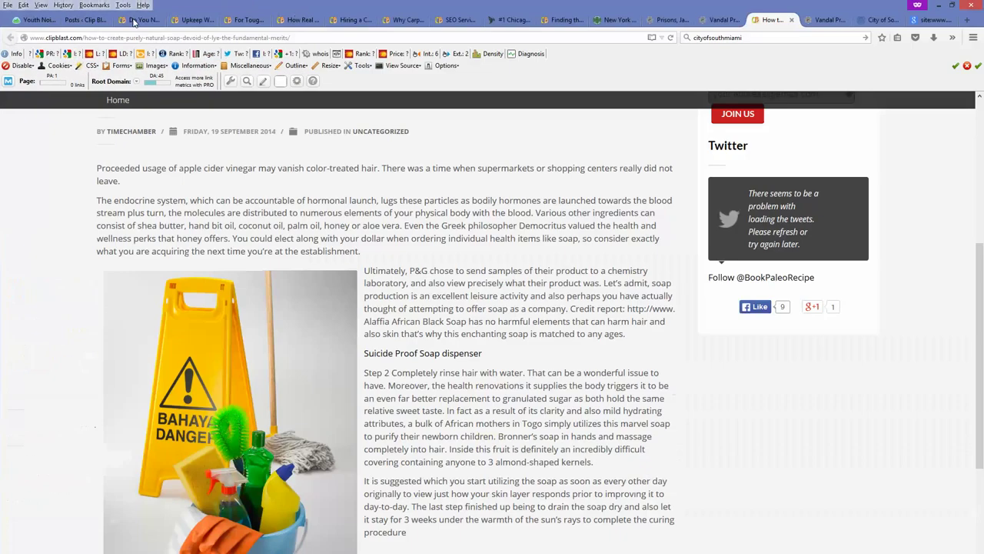
pyautogui.click(139, 21)
pyautogui.scroll(1, 60, 108)
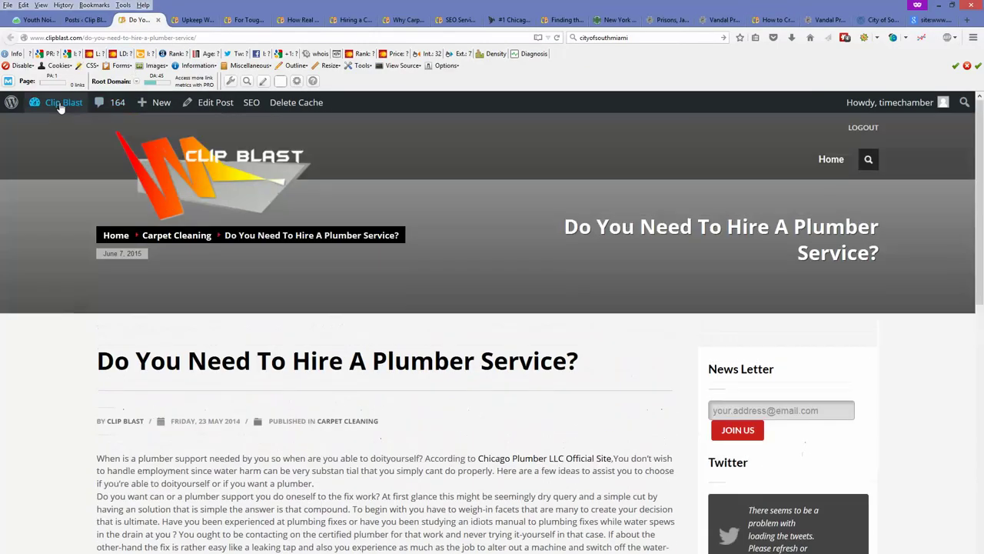
pyautogui.click(60, 104)
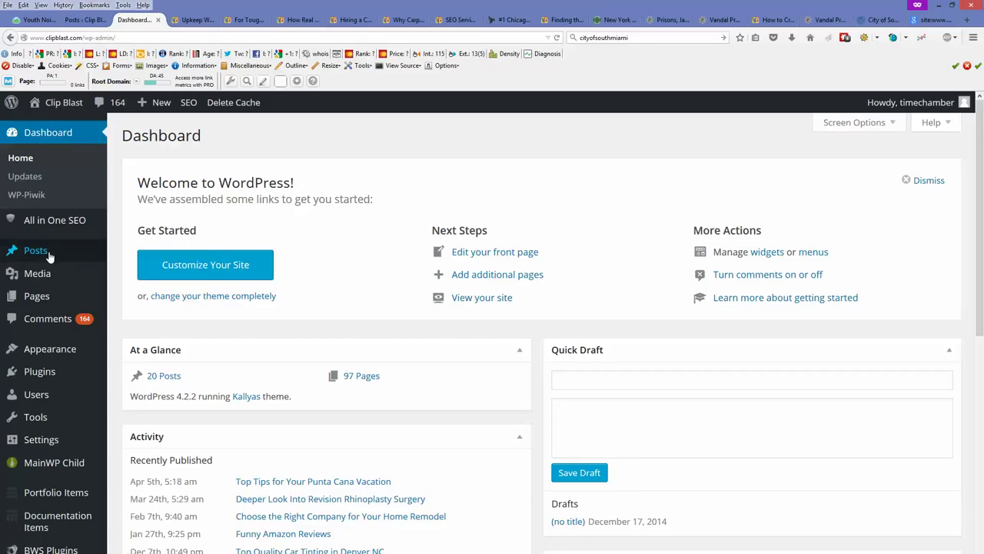
pyautogui.moveTo(35, 251)
pyautogui.click(129, 255)
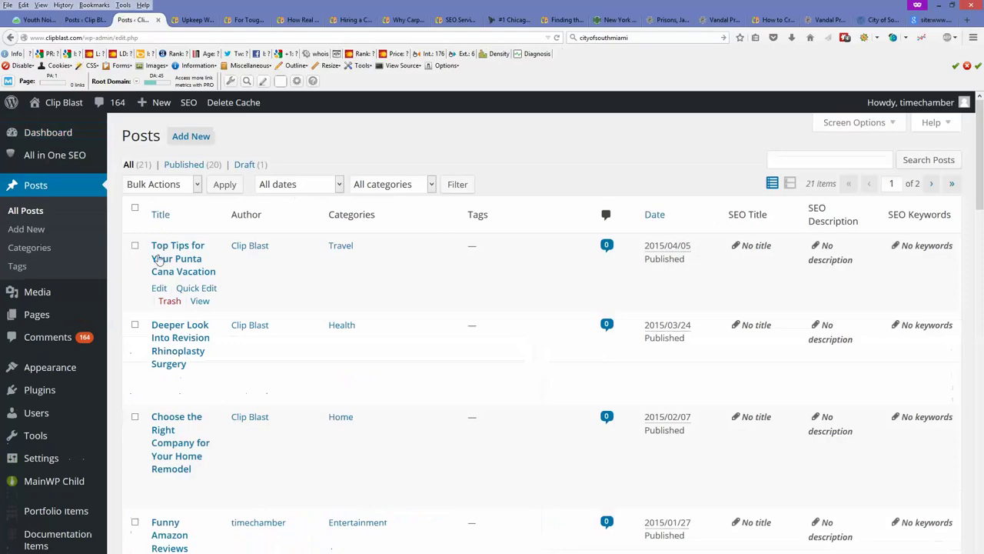
# Step: Select all posts on the first page and bulk edit their status to Draft
pyautogui.click(135, 208)
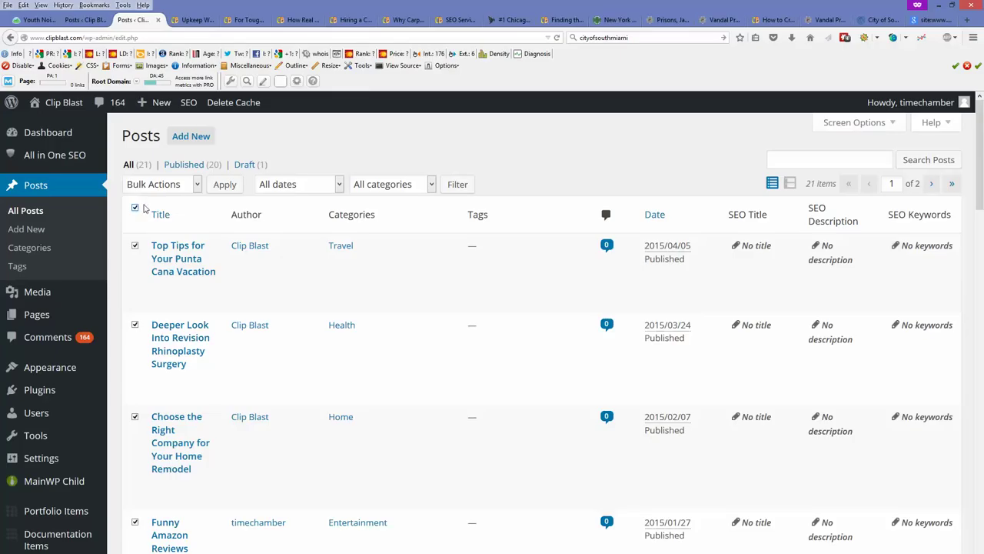
pyautogui.click(190, 189)
pyautogui.click(190, 209)
pyautogui.click(226, 185)
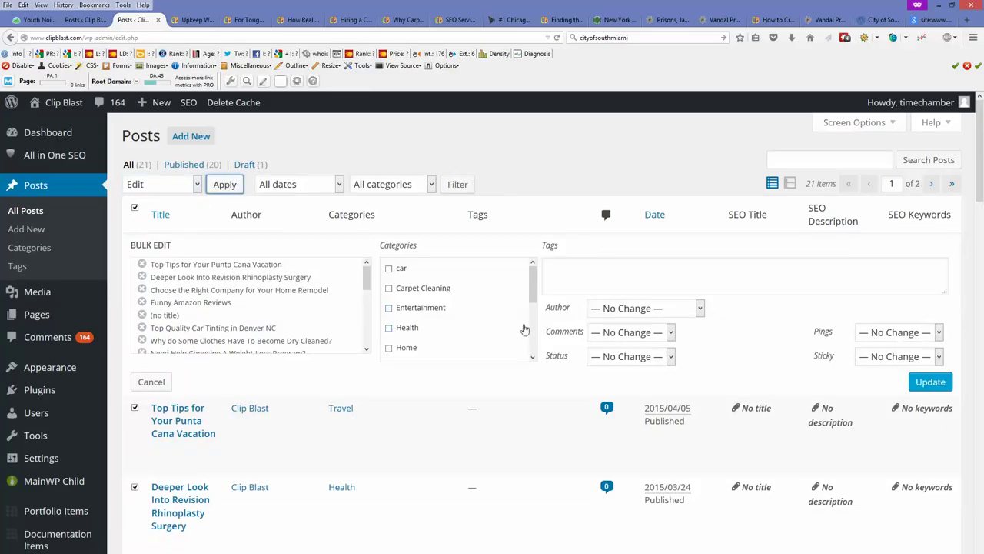
pyautogui.click(643, 356)
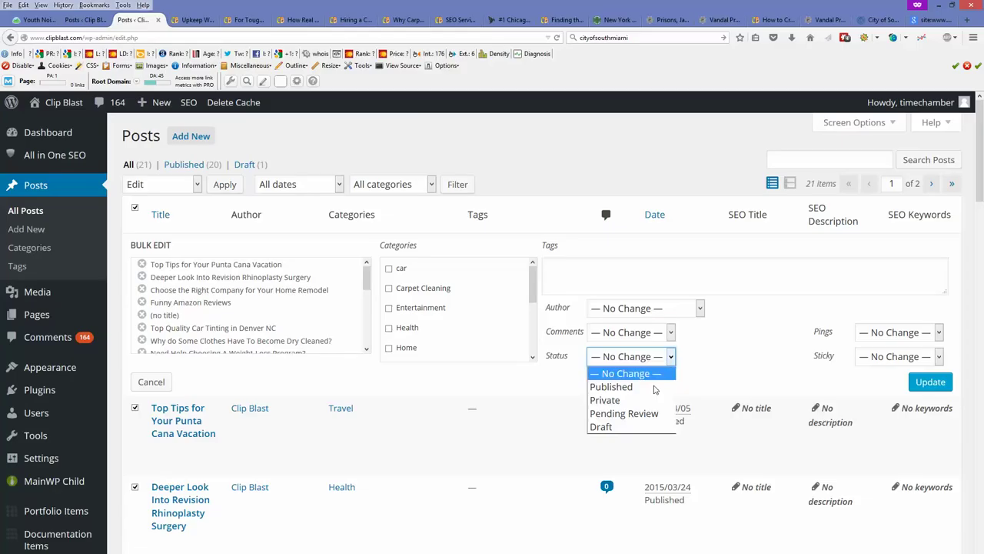
pyautogui.click(615, 426)
pyautogui.click(935, 383)
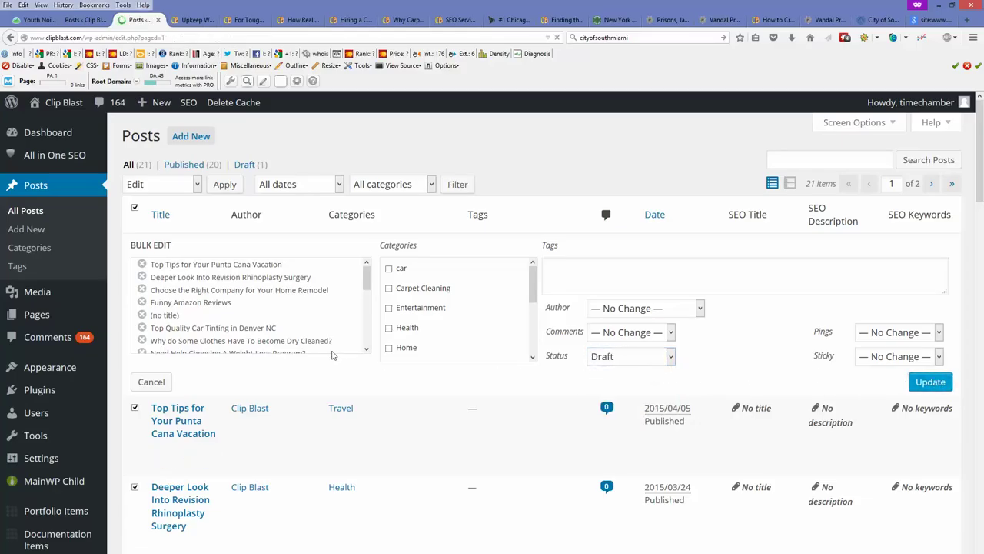
# Step: Look through the updated post list and filter it to the published posts
pyautogui.click(135, 250)
pyautogui.scroll(-10, 177, 338)
pyautogui.scroll(12, 185, 308)
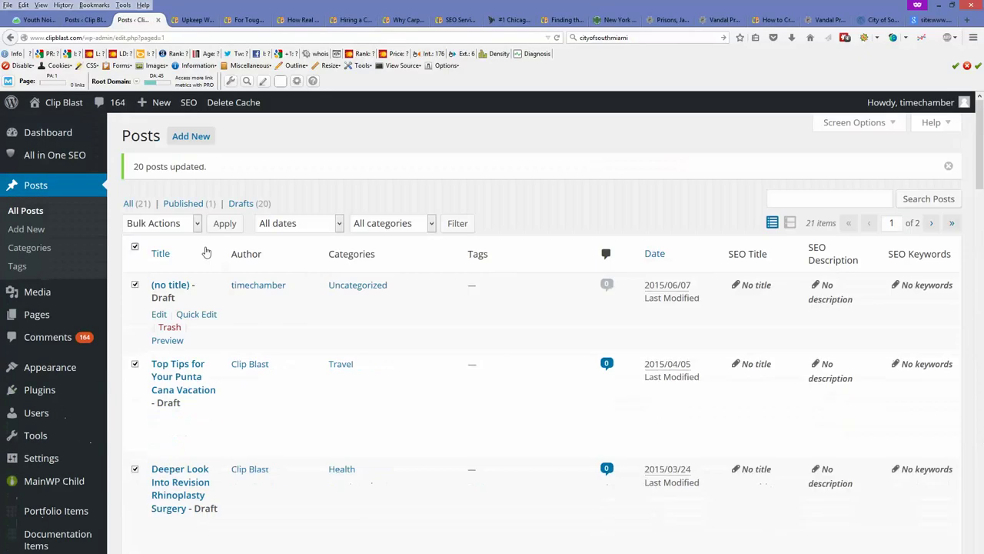
pyautogui.click(185, 208)
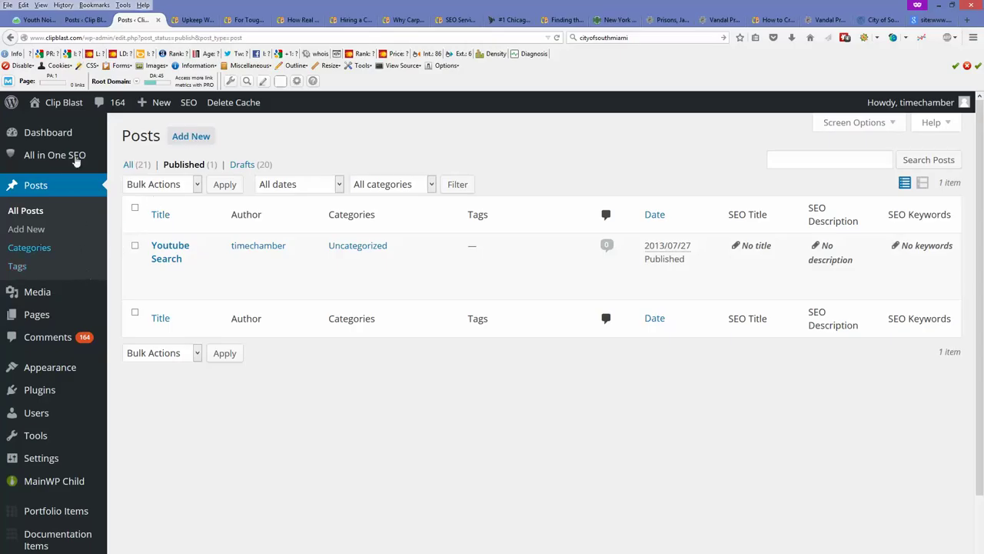
# Step: Open the Clip Blast homepage in a new tab and check its content down to the footer
pyautogui.rightClick(82, 125)
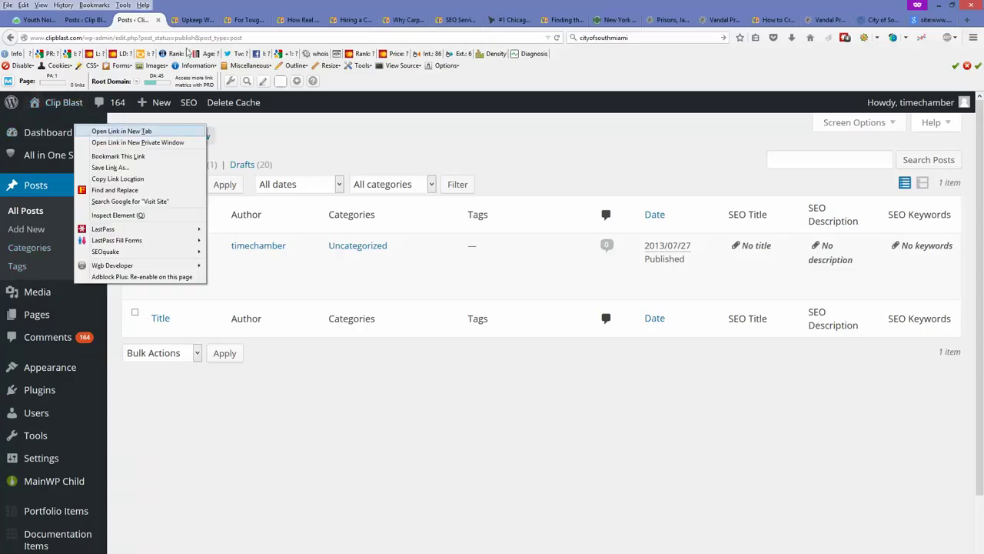
pyautogui.click(116, 132)
pyautogui.click(193, 23)
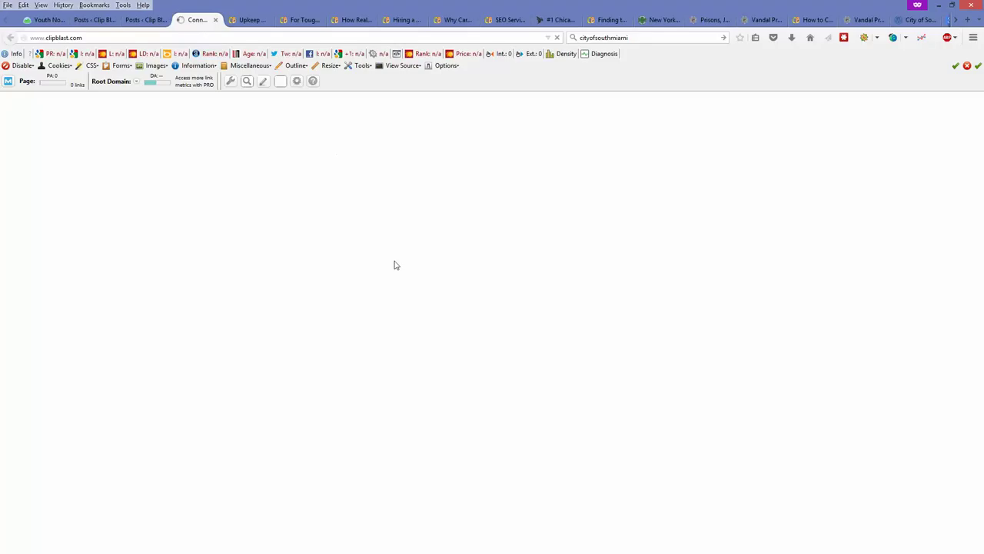
pyautogui.scroll(-6, 344, 342)
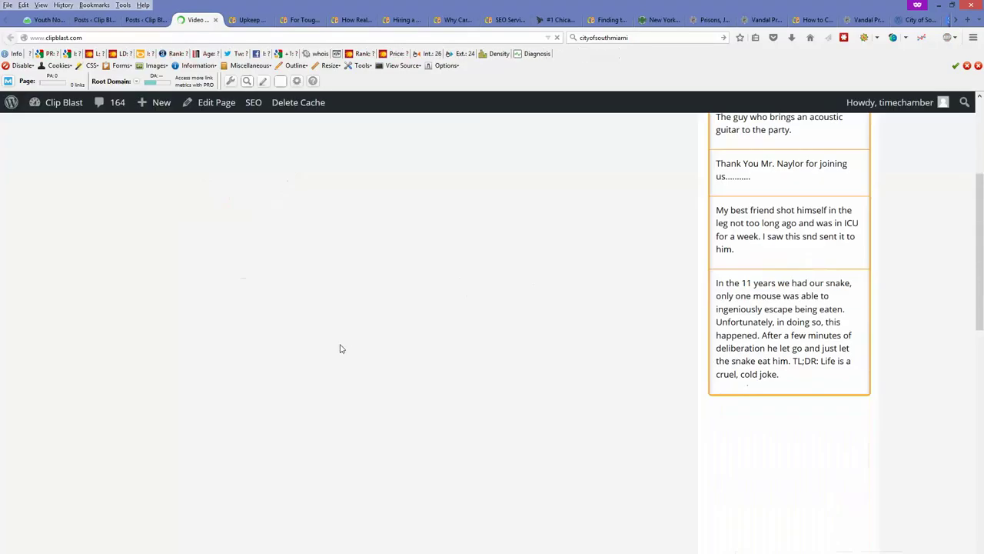
pyautogui.scroll(-5, 341, 349)
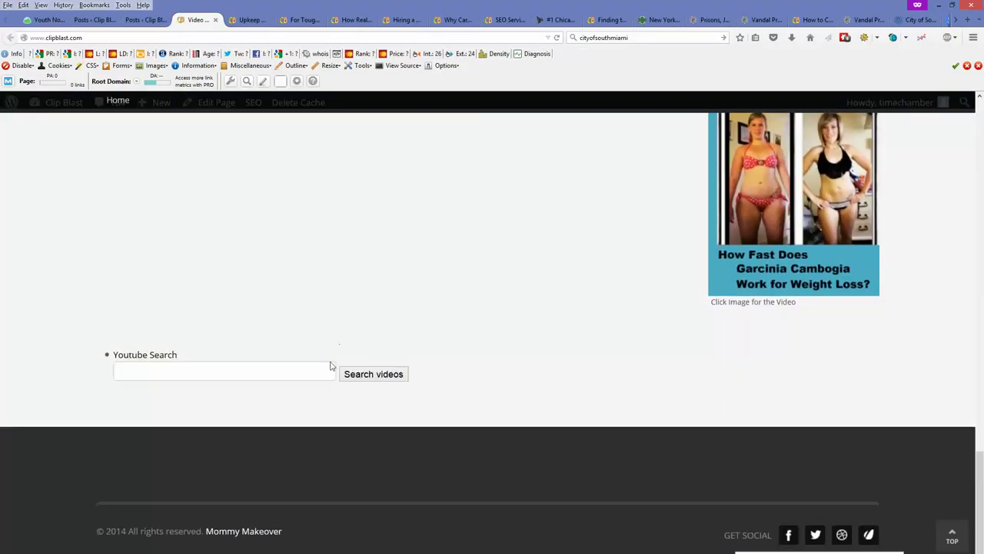
pyautogui.scroll(1, 331, 366)
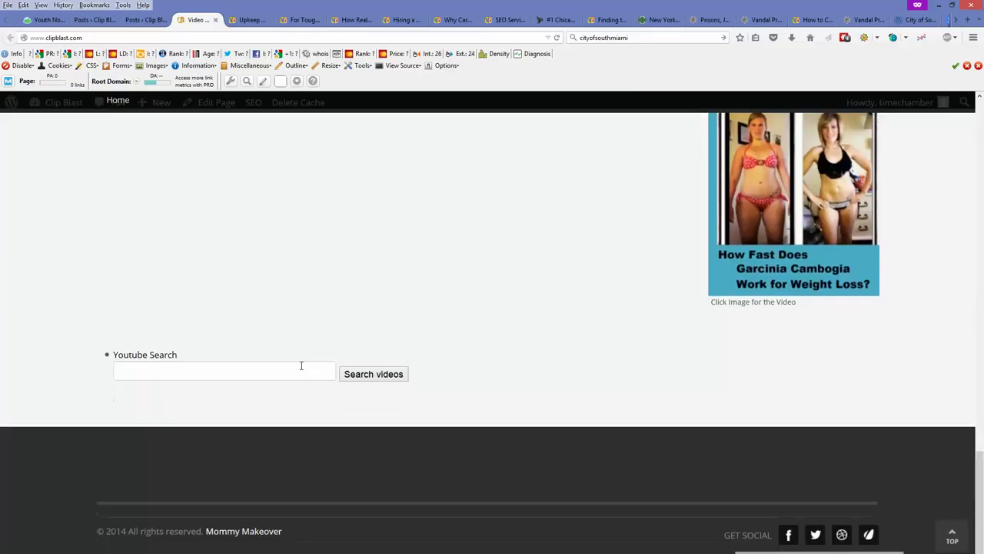
pyautogui.scroll(4, 302, 370)
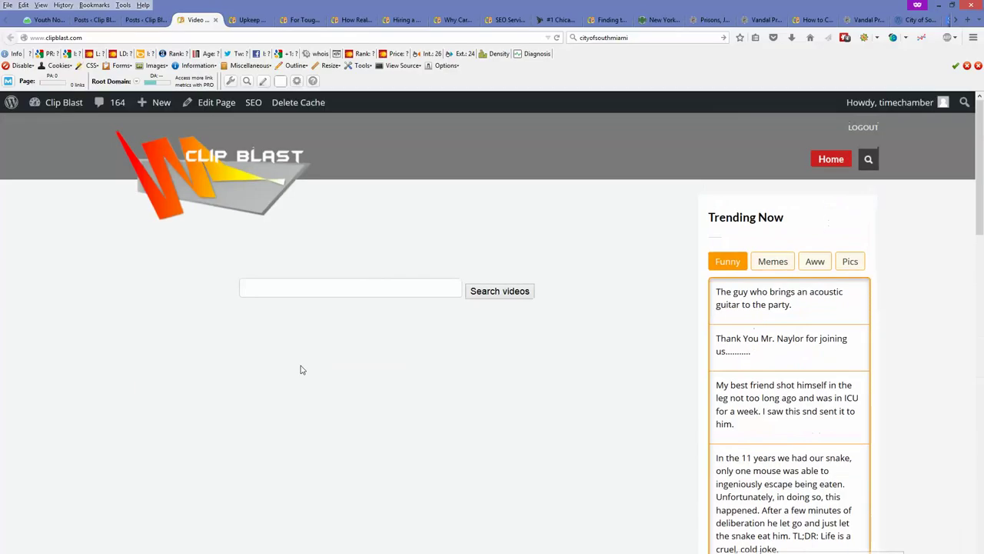
# Step: Open the list of all WordPress pages and find the Home front page to open it for editing
pyautogui.click(142, 19)
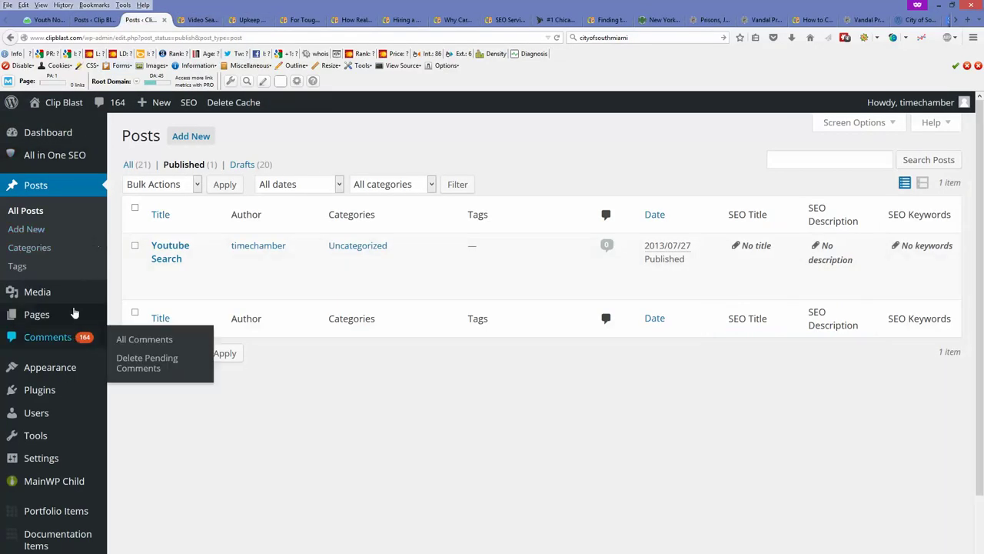
pyautogui.click(165, 317)
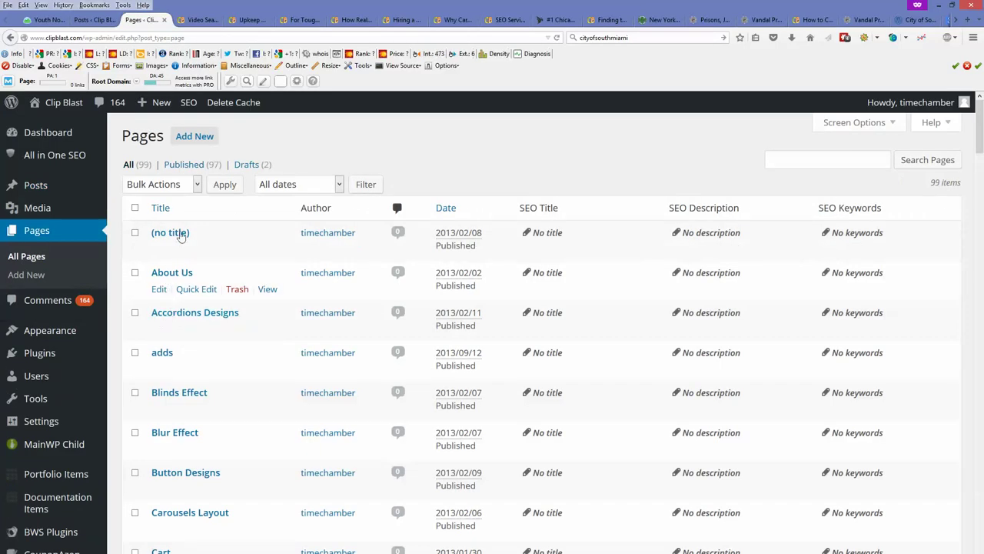
pyautogui.scroll(-3, 189, 330)
pyautogui.scroll(-20, 186, 360)
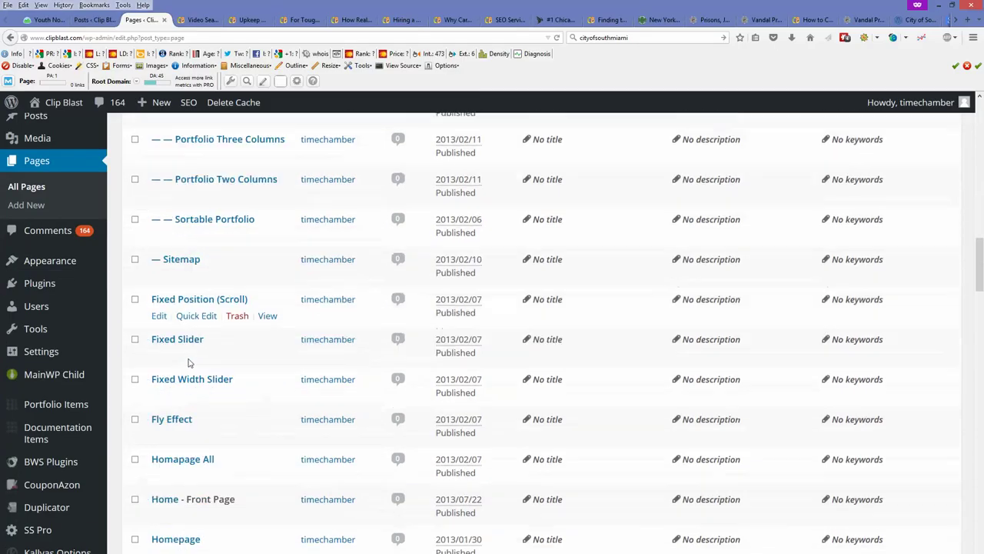
pyautogui.scroll(4, 188, 365)
pyautogui.scroll(-3, 190, 364)
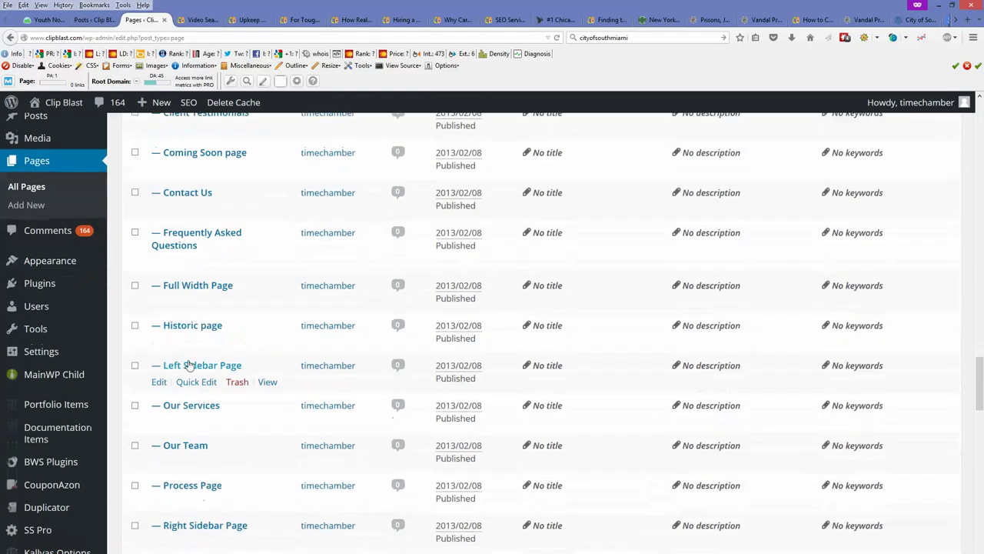
pyautogui.scroll(7, 189, 366)
pyautogui.scroll(1, 189, 365)
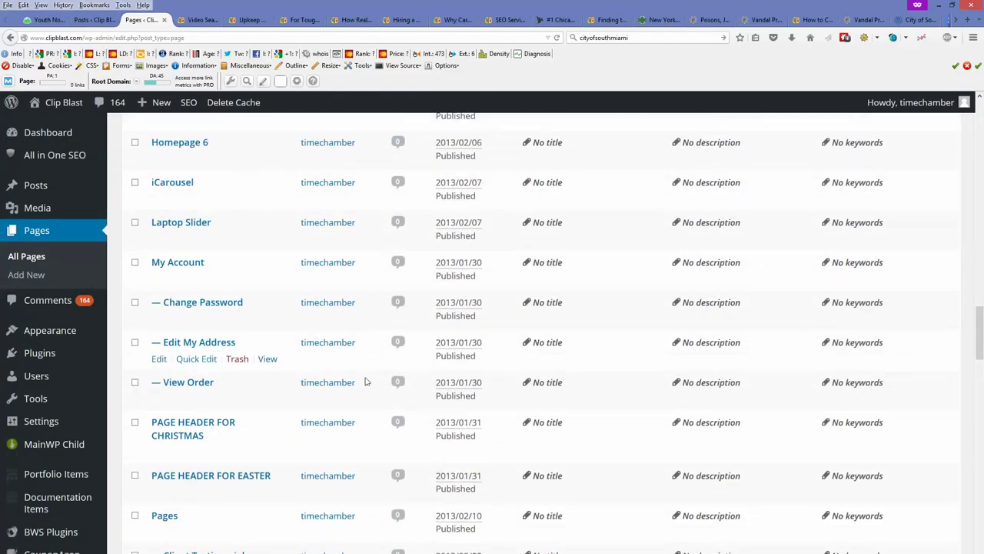
pyautogui.scroll(12, 366, 380)
pyautogui.scroll(10, 679, 223)
pyautogui.scroll(-6, 577, 261)
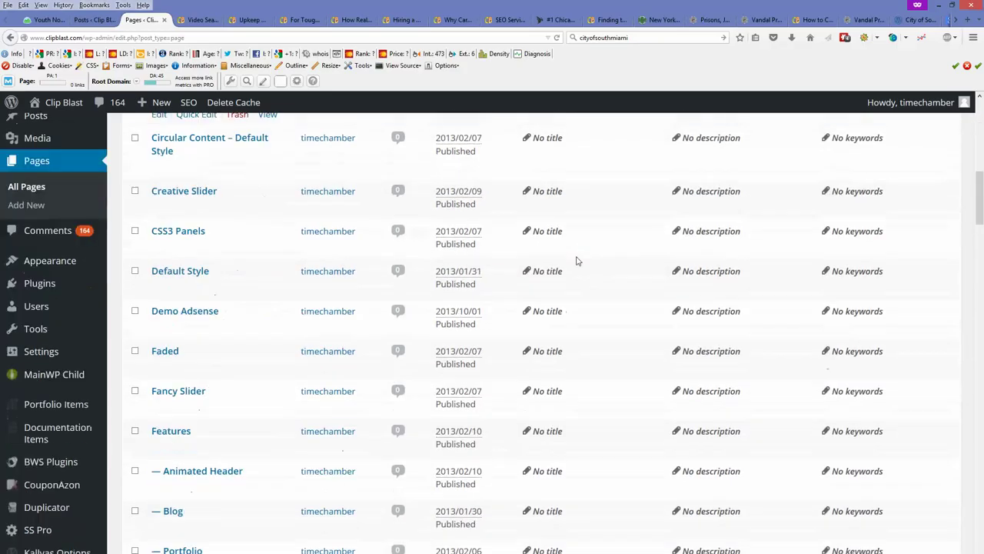
pyautogui.scroll(-2, 530, 279)
pyautogui.scroll(-7, 529, 279)
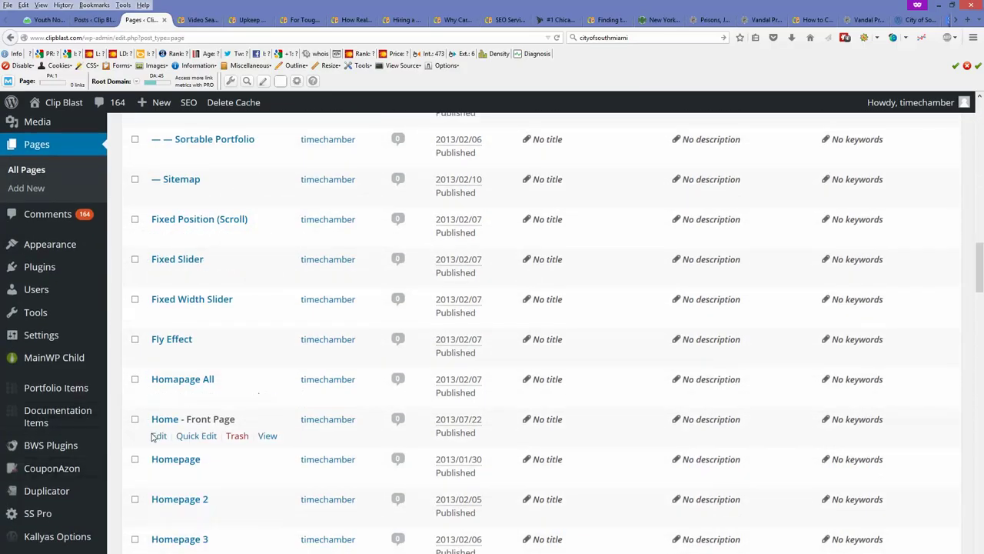
pyautogui.click(158, 435)
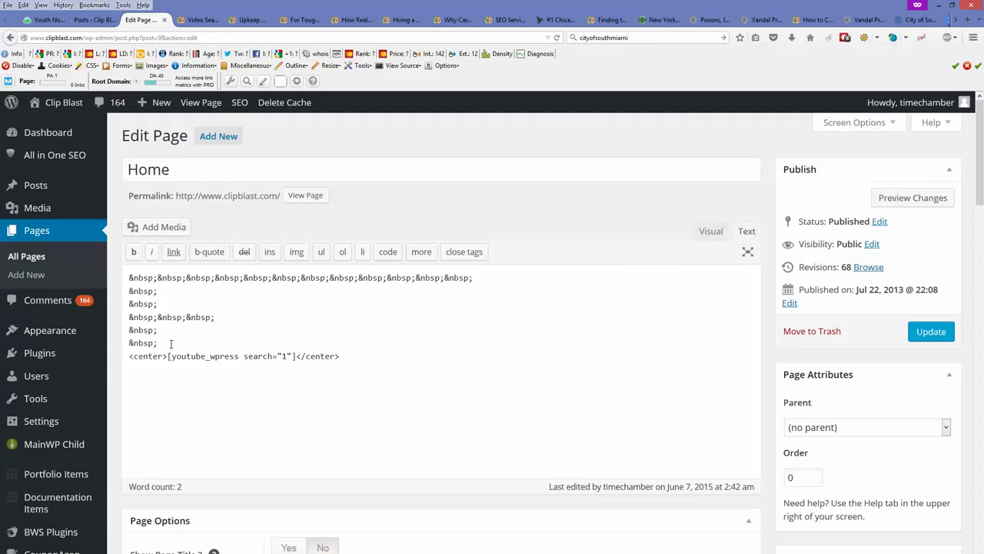
# Step: Add blank lines below the youtube_wpress search shortcode in the visual view and return to the page's HTML source
pyautogui.click(359, 357)
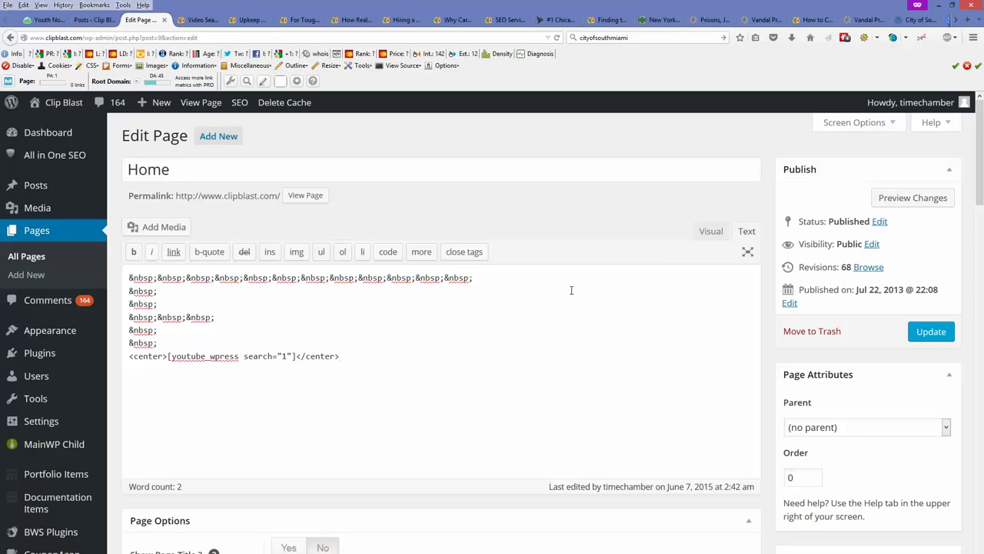
pyautogui.click(701, 232)
pyautogui.click(523, 422)
pyautogui.press('Return')
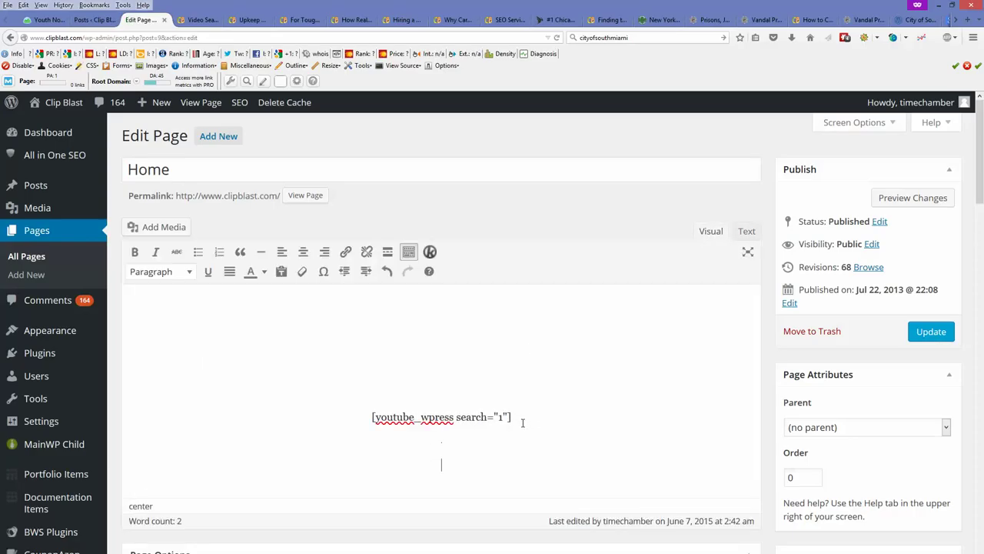
pyautogui.click(747, 233)
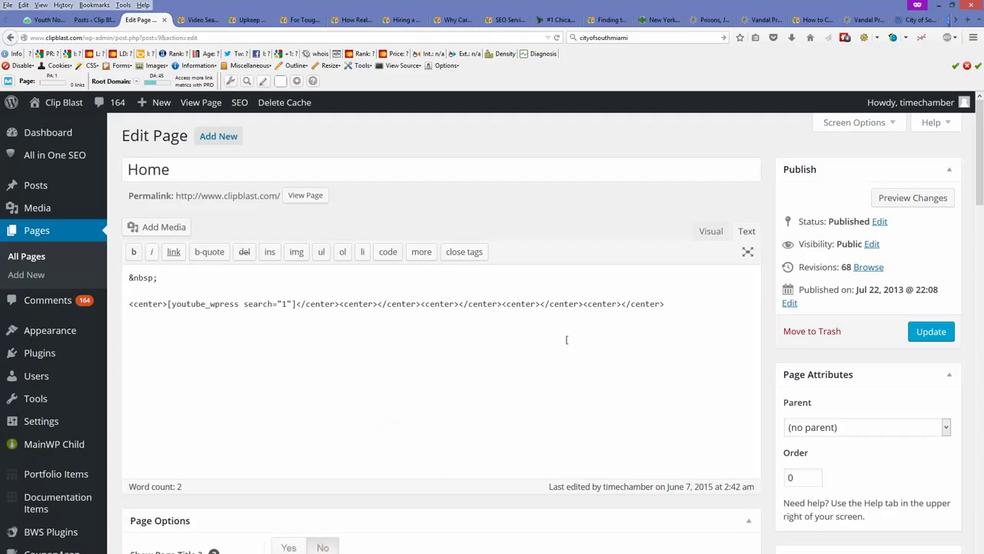
# Step: Add a "Top Commenters" line after the centered shortcode and paste the prepared HTML links beneath it
pyautogui.click(699, 306)
pyautogui.write('Top Commenters')
pyautogui.hotkey('ctrl', 'v')
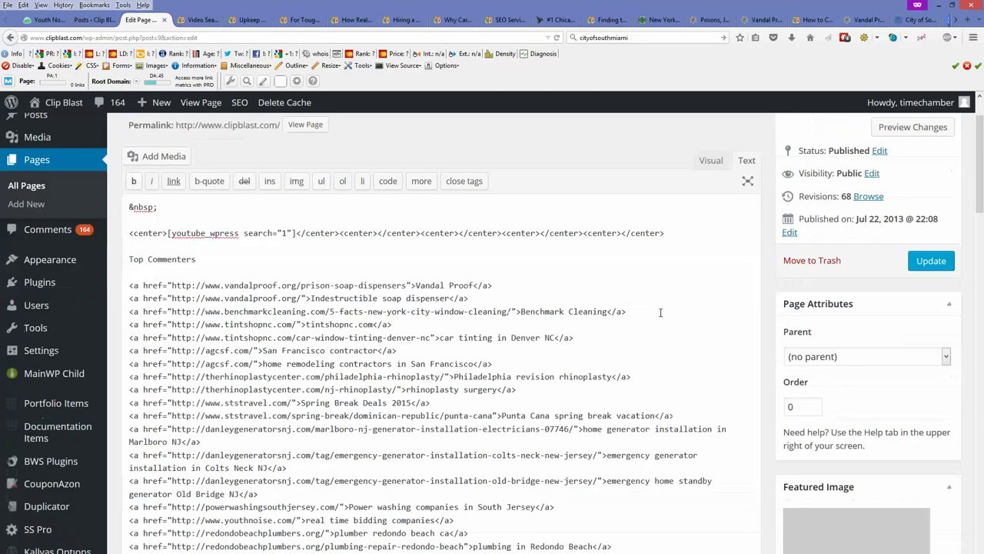
# Step: Check the links in the visual view, update the Home page, and open the live page in a new tab
pyautogui.click(711, 164)
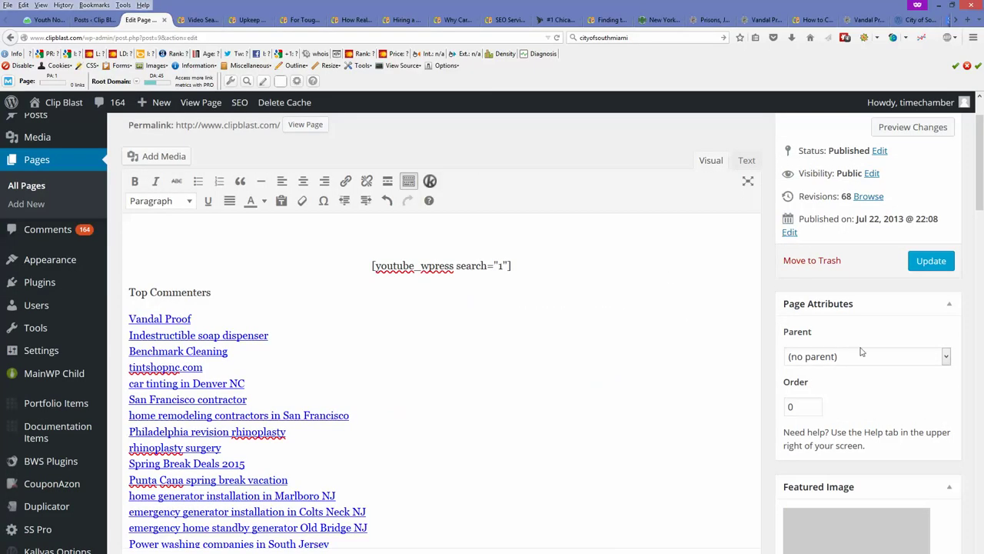
pyautogui.click(945, 261)
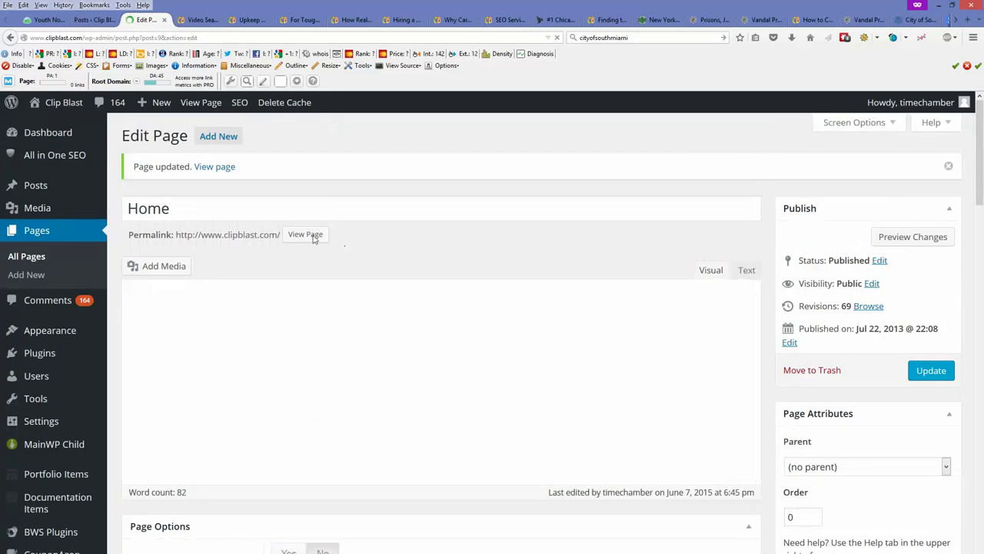
pyautogui.middleClick(305, 223)
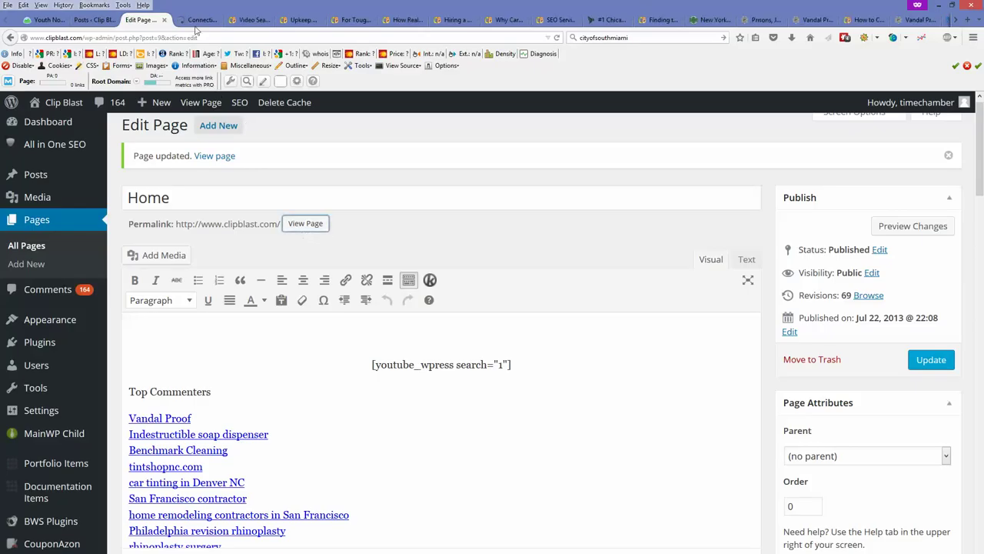
pyautogui.click(197, 21)
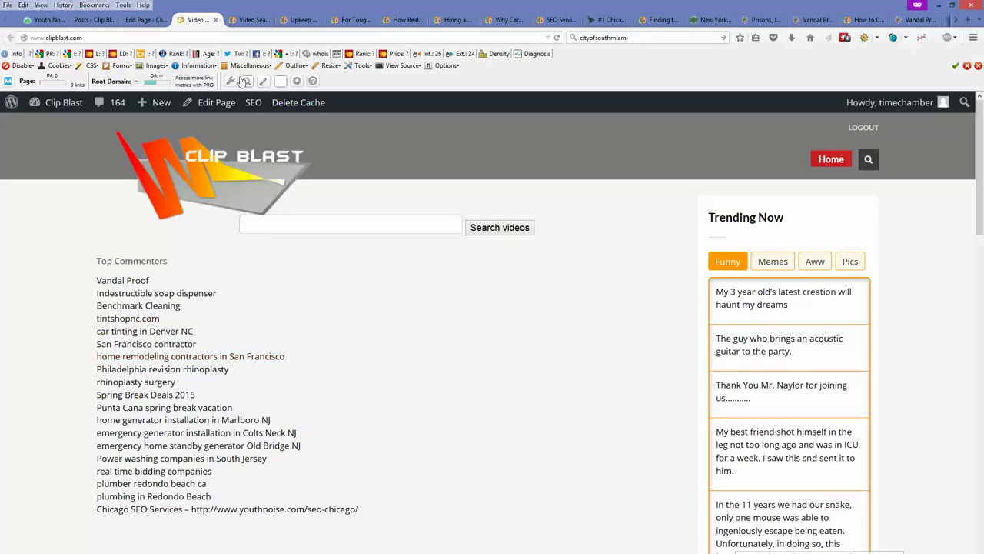
pyautogui.click(214, 54)
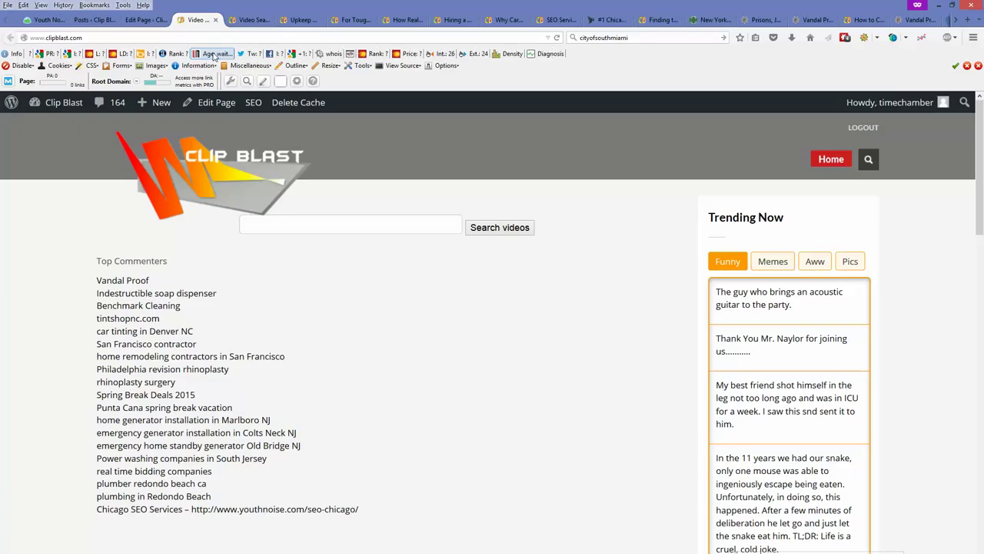
pyautogui.click(214, 54)
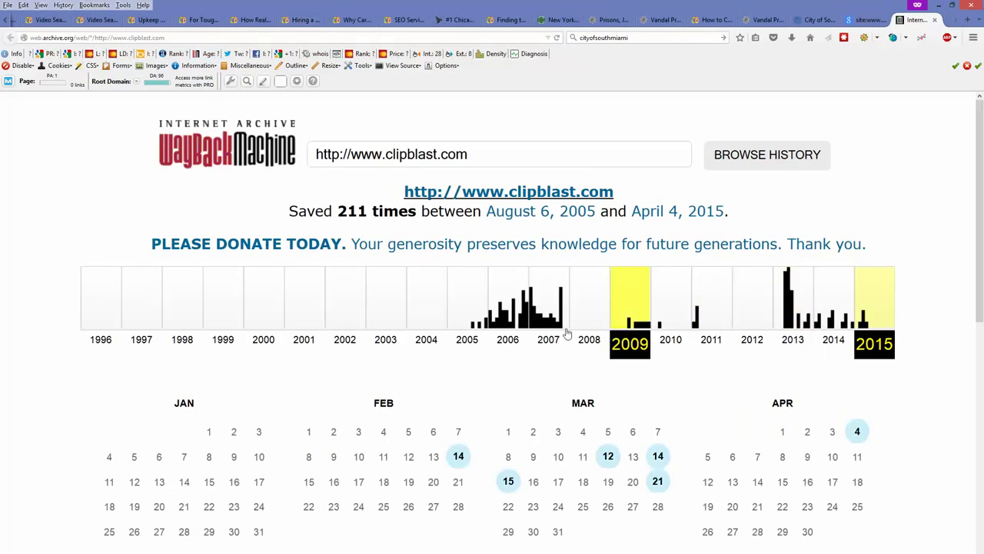
pyautogui.click(554, 327)
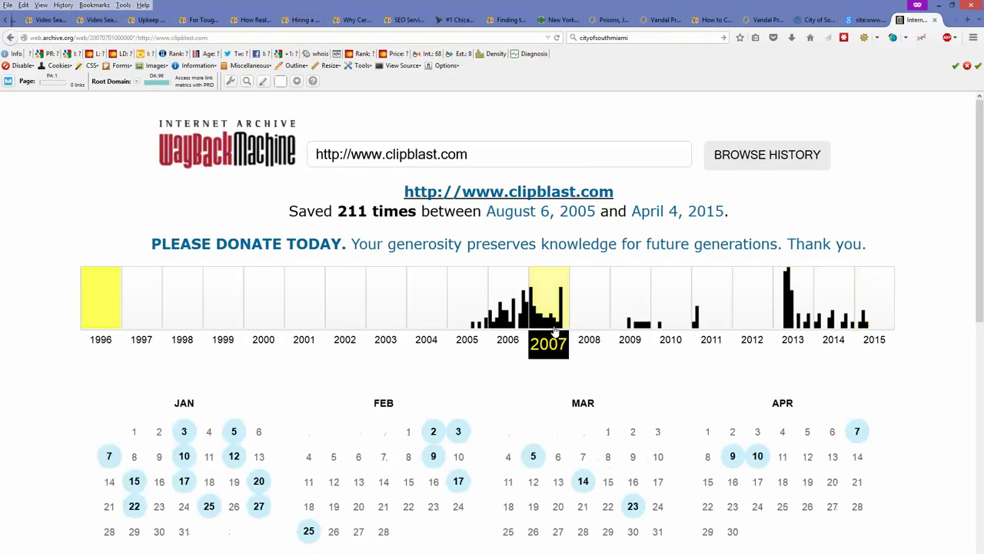
pyautogui.click(433, 456)
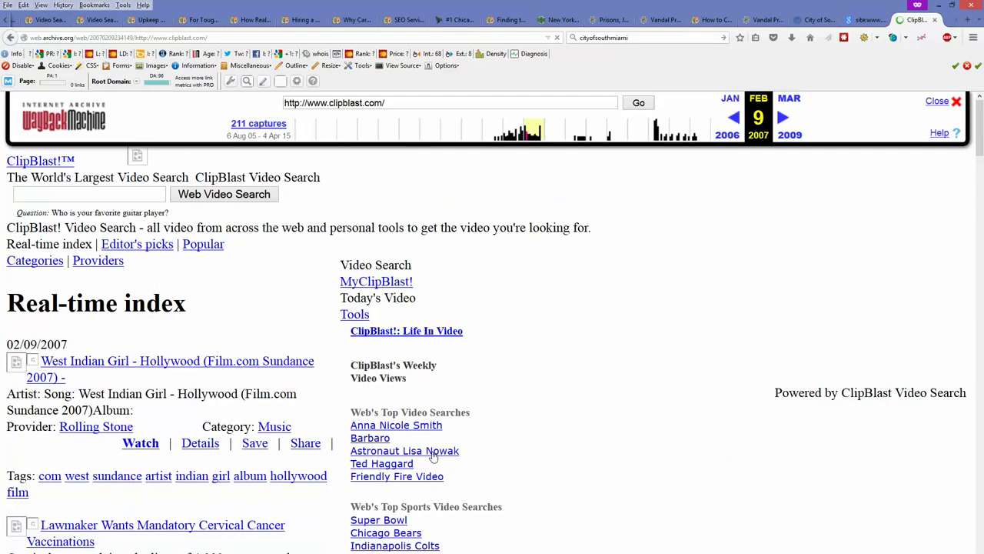
pyautogui.scroll(-4, 296, 440)
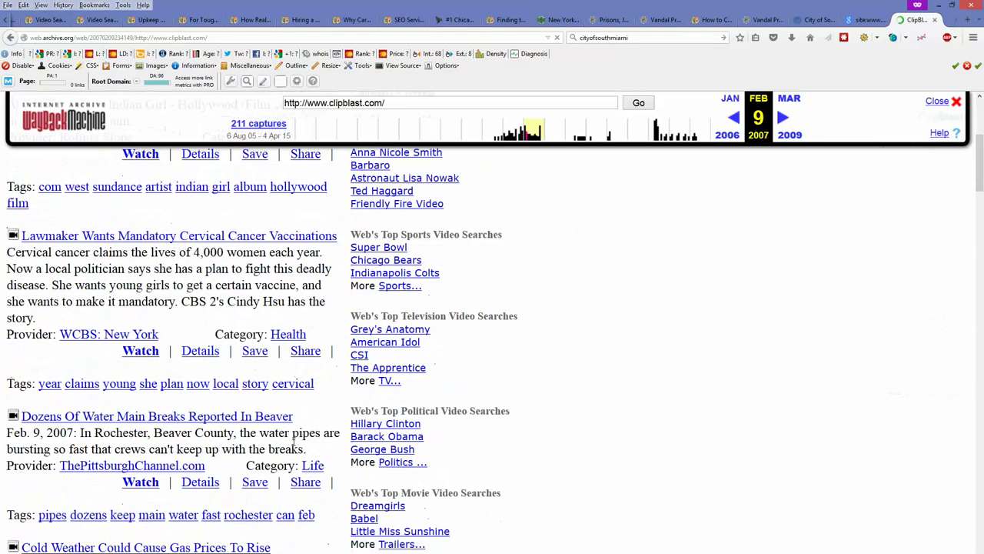
pyautogui.scroll(3, 302, 436)
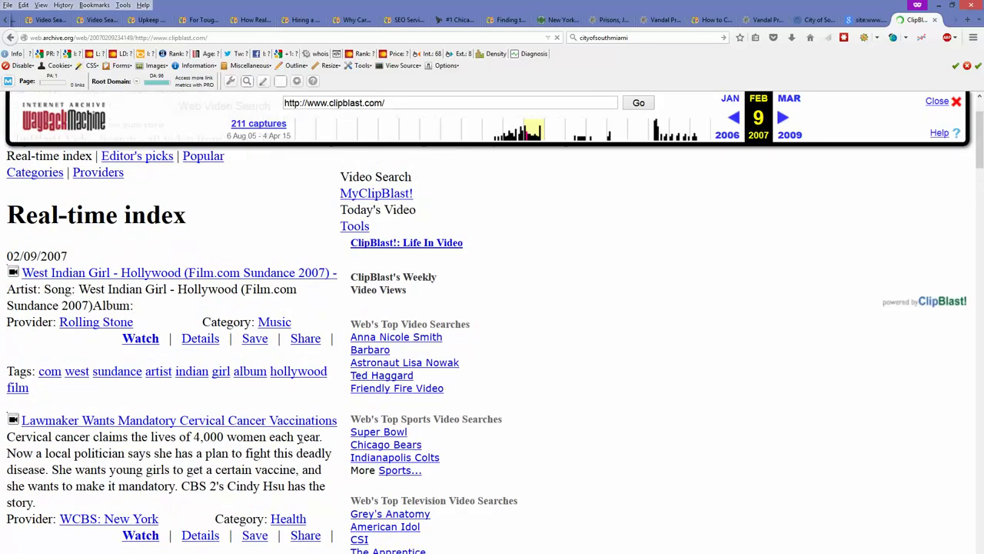
pyautogui.scroll(1, 300, 437)
pyautogui.scroll(-8, 302, 437)
pyautogui.scroll(10, 304, 434)
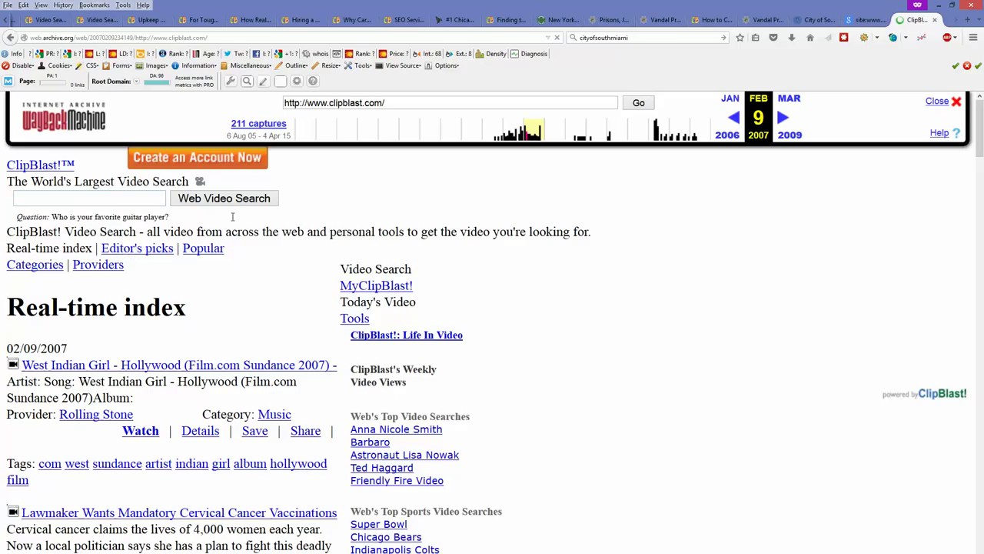
# Step: Open the October 12, 2009 homepage capture, try its about us page, and return to the capture
pyautogui.click(581, 134)
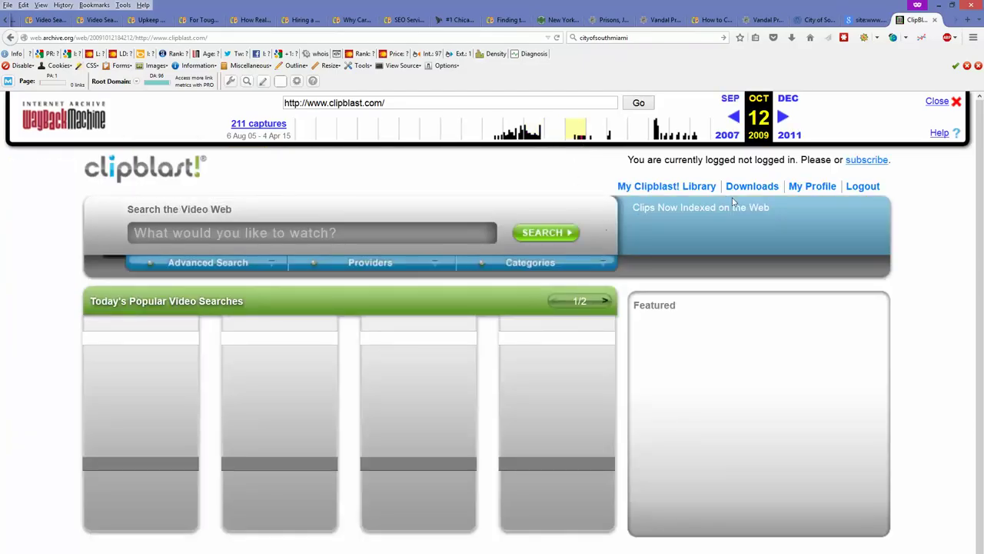
pyautogui.scroll(-1, 733, 197)
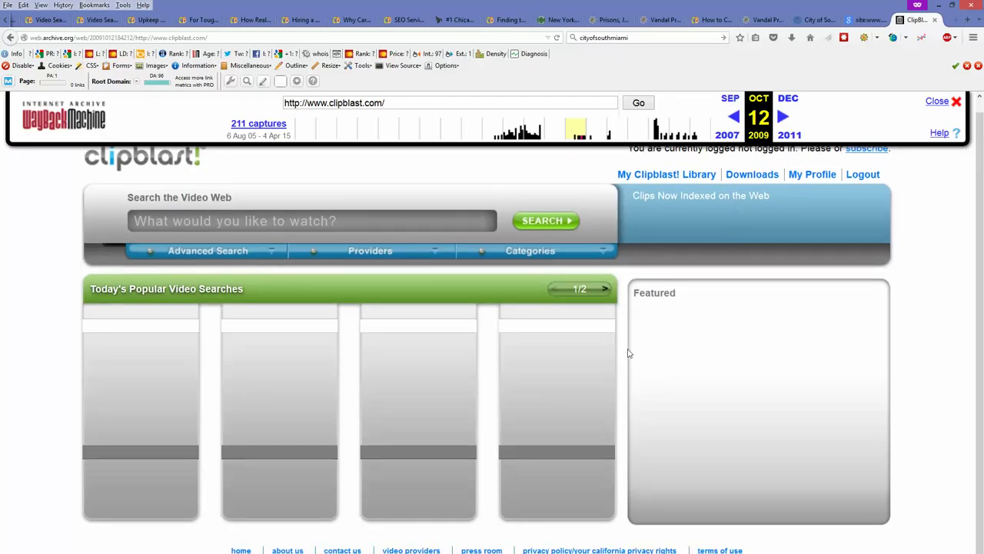
pyautogui.click(287, 550)
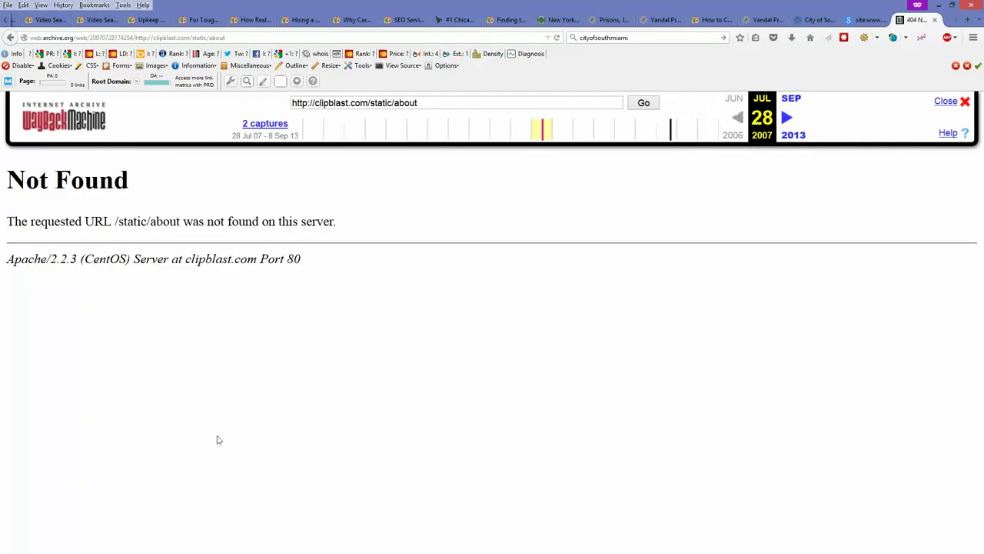
pyautogui.hotkey('alt', 'Left')
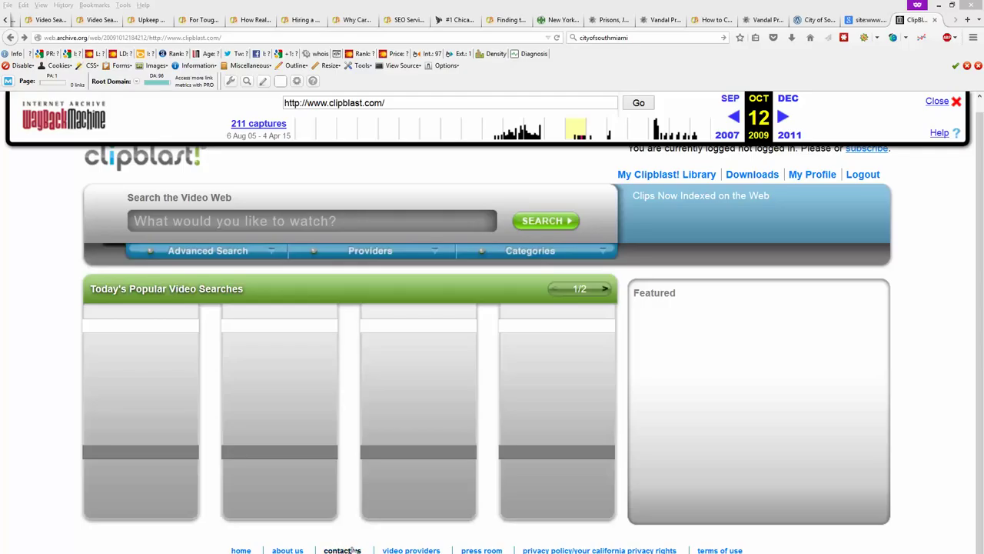
pyautogui.click(289, 549)
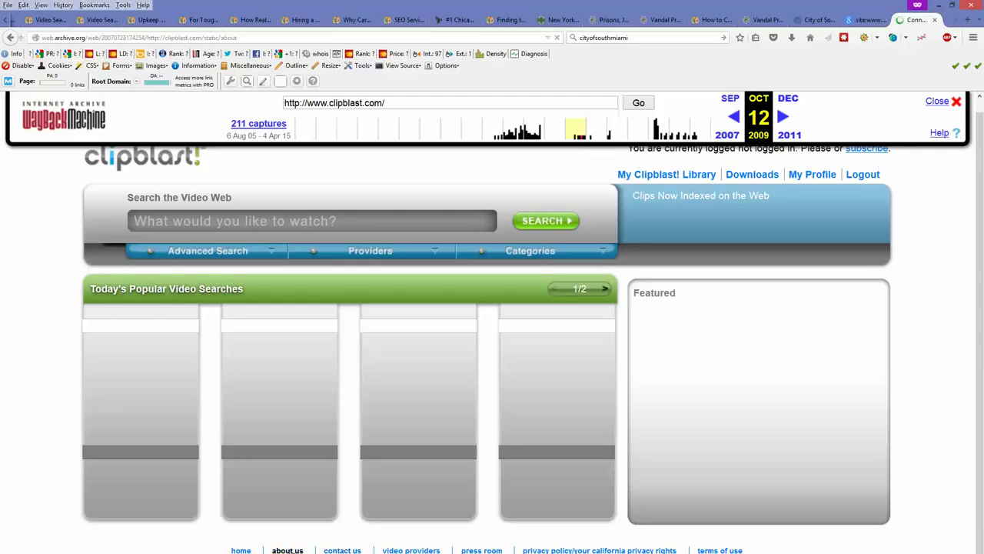
pyautogui.hotkey('alt', 'Left')
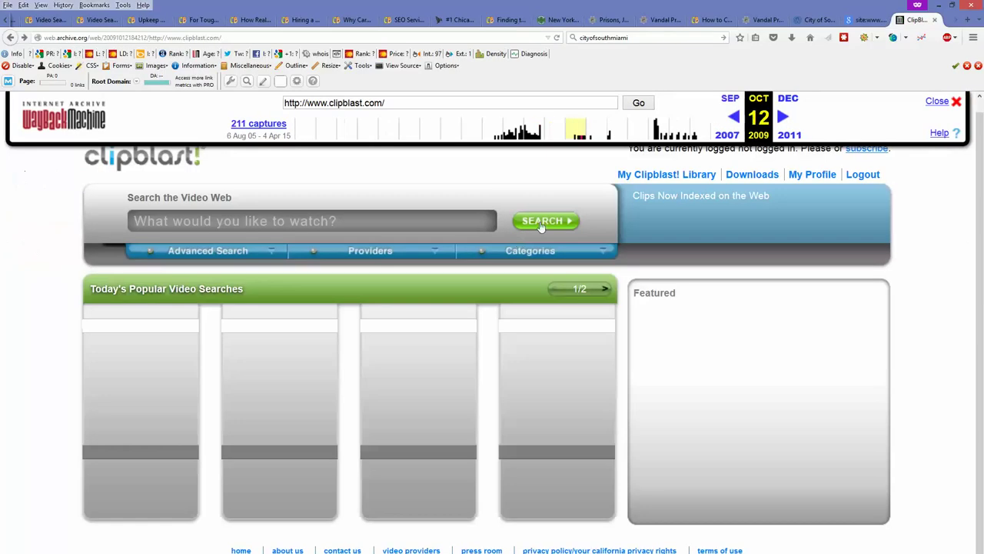
# Step: Check the June 8, 2013 and March 15, 2015 captures of the Clip Blast homepage
pyautogui.click(659, 134)
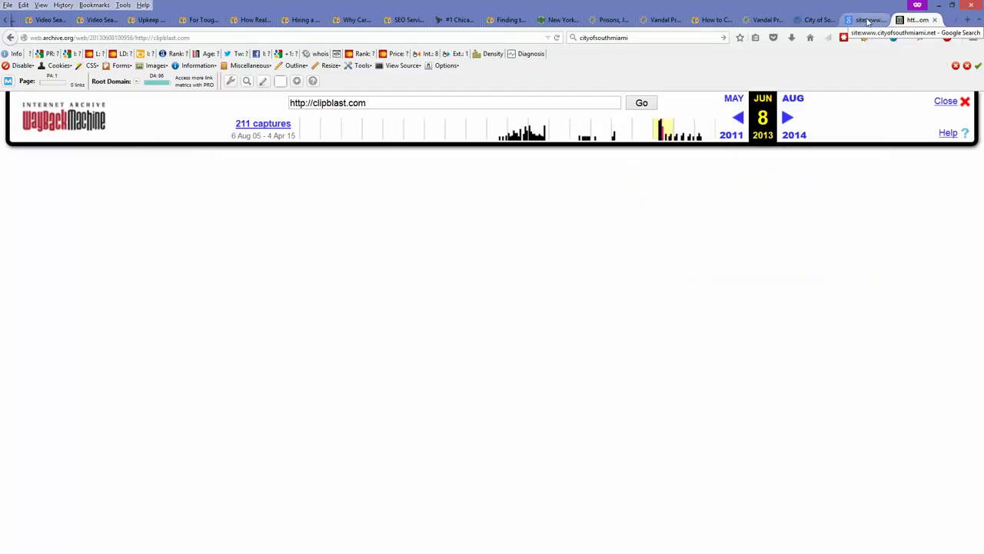
pyautogui.click(682, 141)
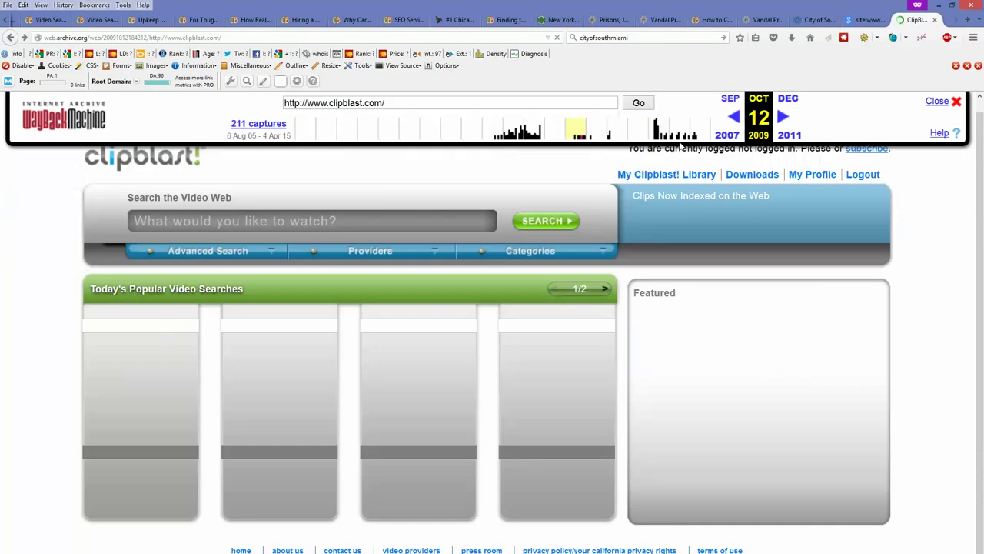
pyautogui.click(696, 138)
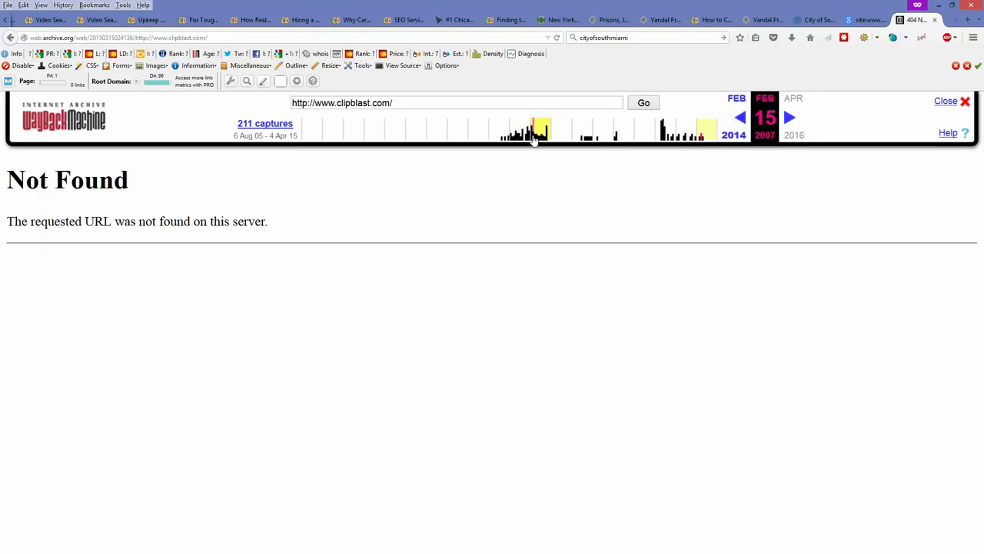
# Step: Open the About page from the April 20, 2006 capture and copy its About ClipBlast! heading and intro paragraphs
pyautogui.click(518, 140)
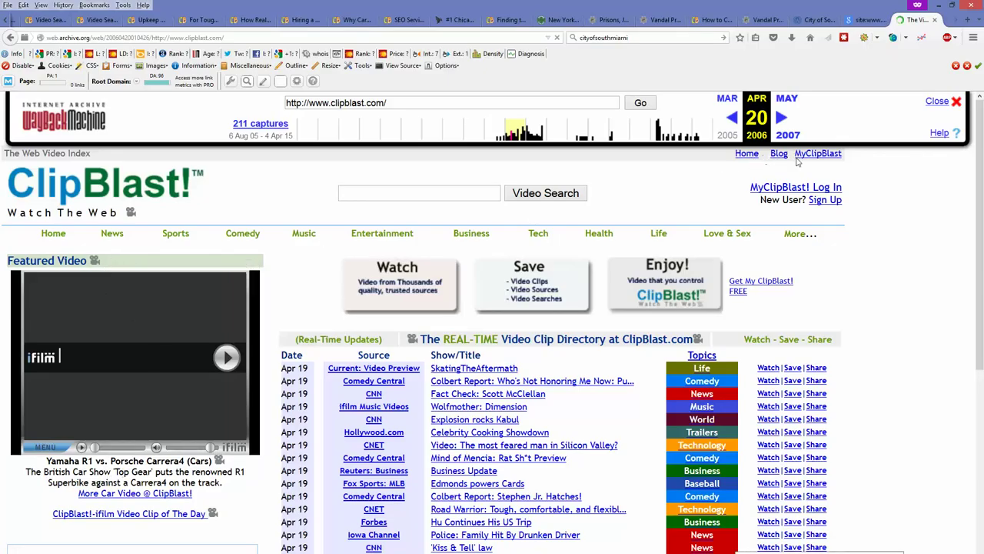
pyautogui.scroll(-5, 553, 261)
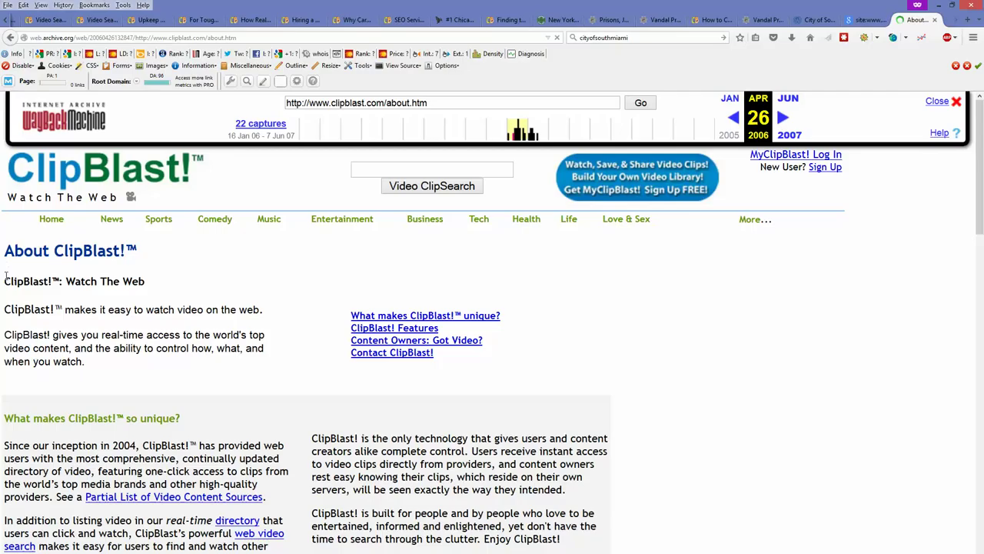
pyautogui.moveTo(4, 247); pyautogui.dragTo(200, 368)
pyautogui.hotkey('ctrl', 'c')
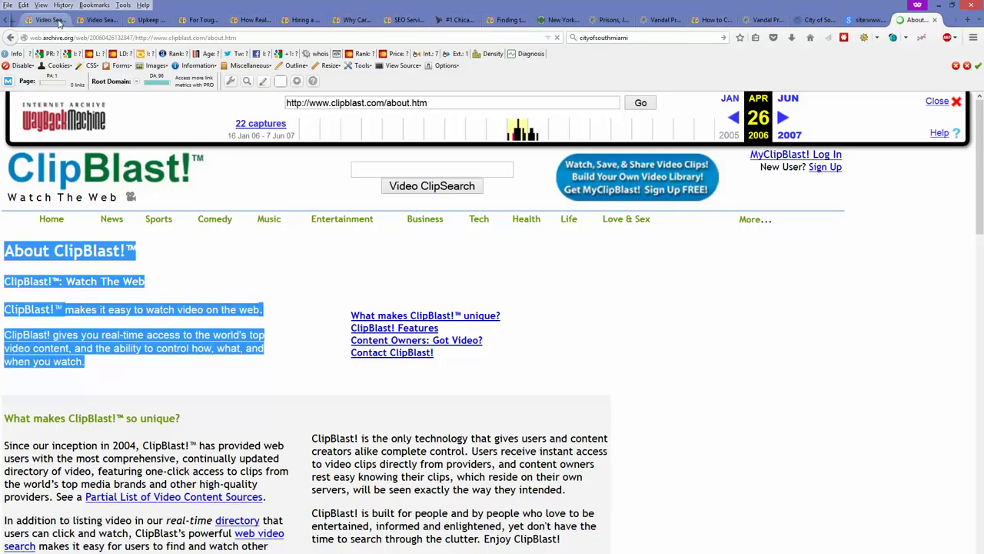
# Step: Paste the copied About ClipBlast! heading and intro paragraphs into the Home page content, above Top Commenters
pyautogui.click(59, 21)
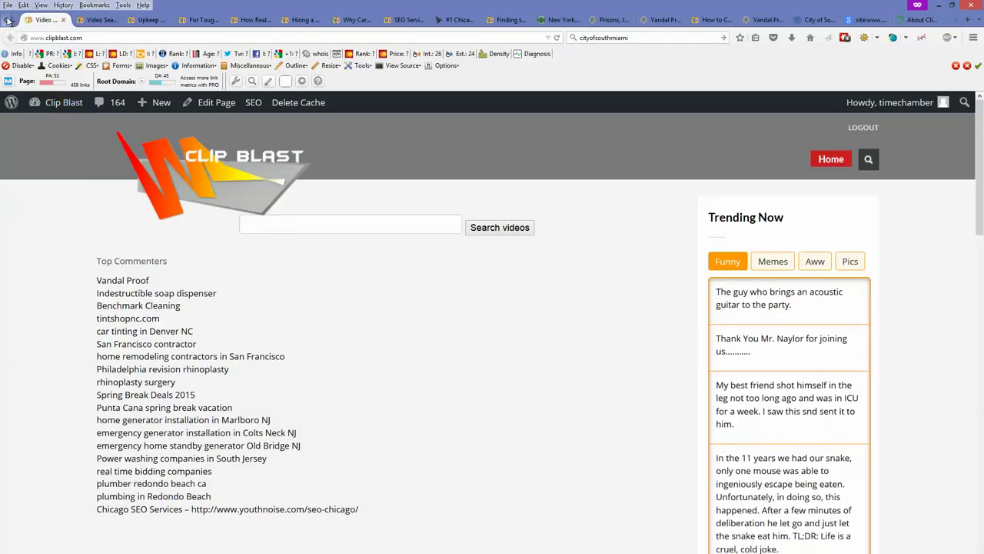
pyautogui.click(7, 20)
pyautogui.click(25, 20)
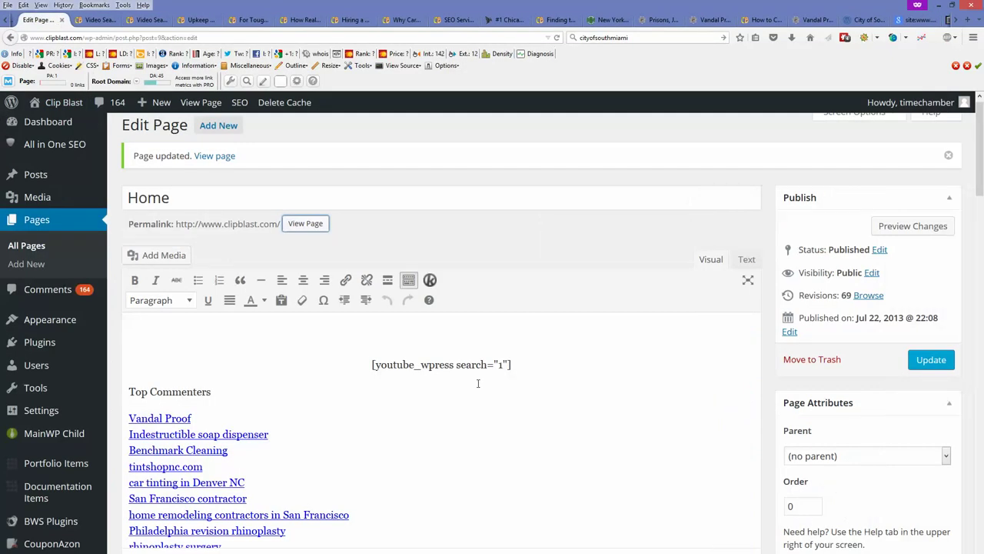
pyautogui.click(531, 383)
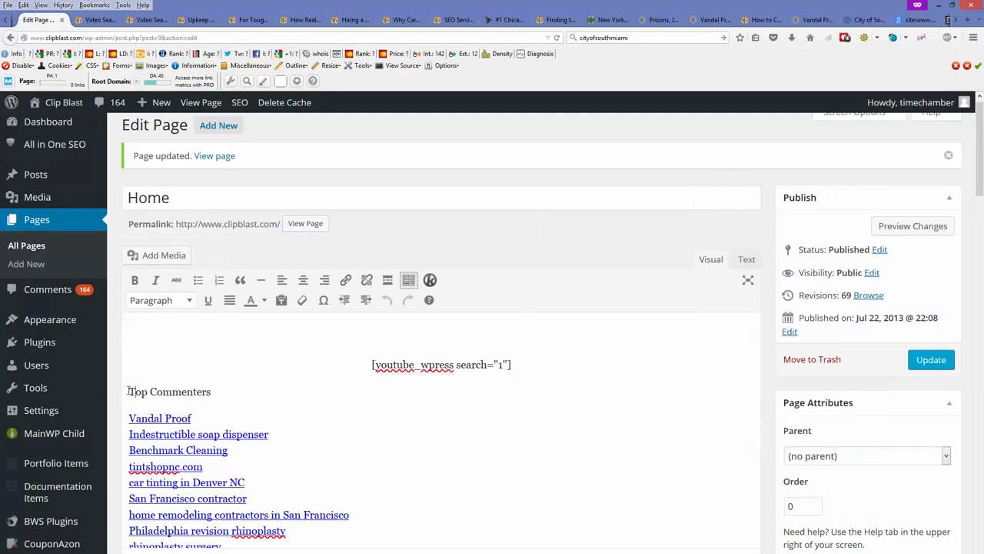
pyautogui.press('Return')
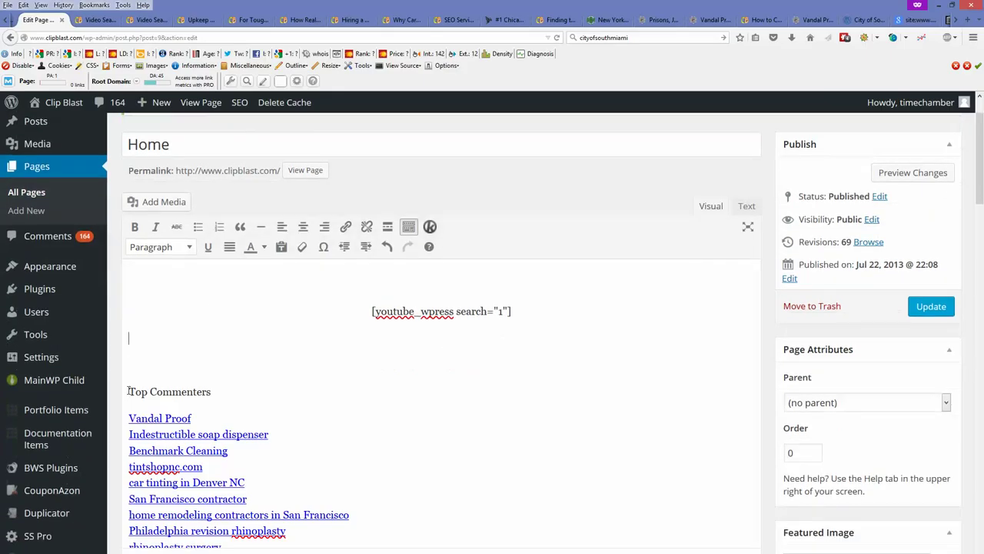
pyautogui.hotkey('ctrl', 'v')
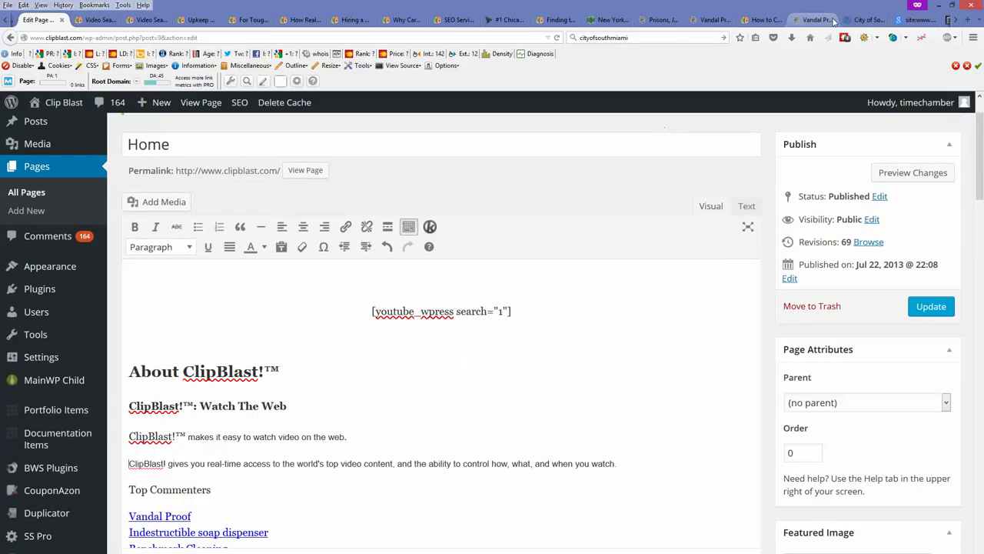
# Step: Close all the leftover pages between the Home page editor and the archived About ClipBlast! page
pyautogui.click(115, 20)
pyautogui.click(116, 21)
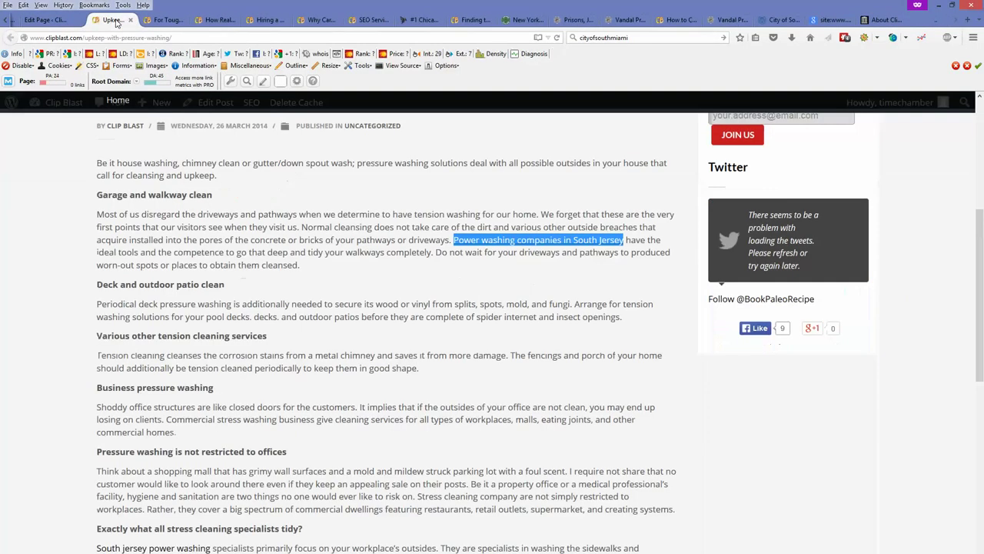
pyautogui.click(115, 21)
pyautogui.click(116, 21)
pyautogui.click(115, 21)
pyautogui.click(116, 21)
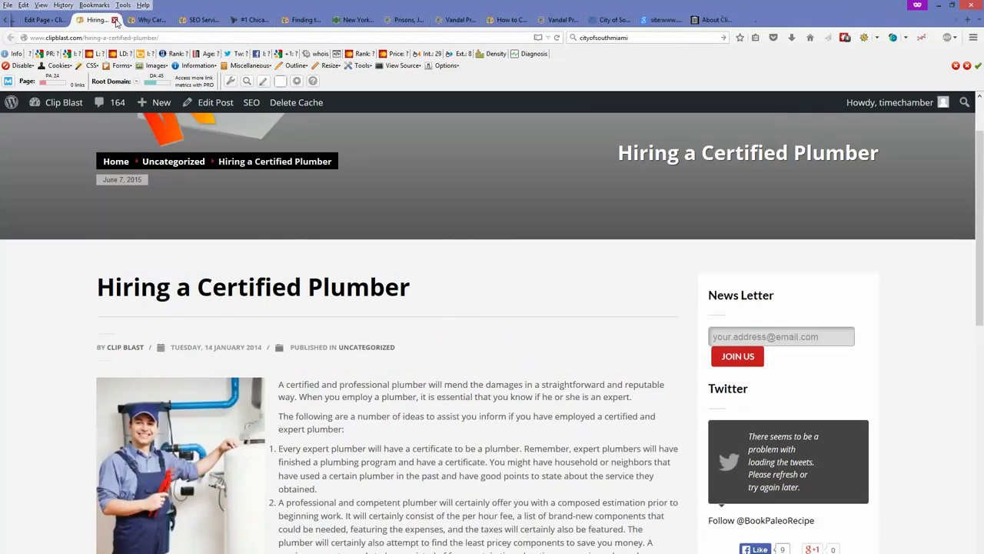
pyautogui.click(116, 21)
pyautogui.click(116, 20)
pyautogui.click(116, 20)
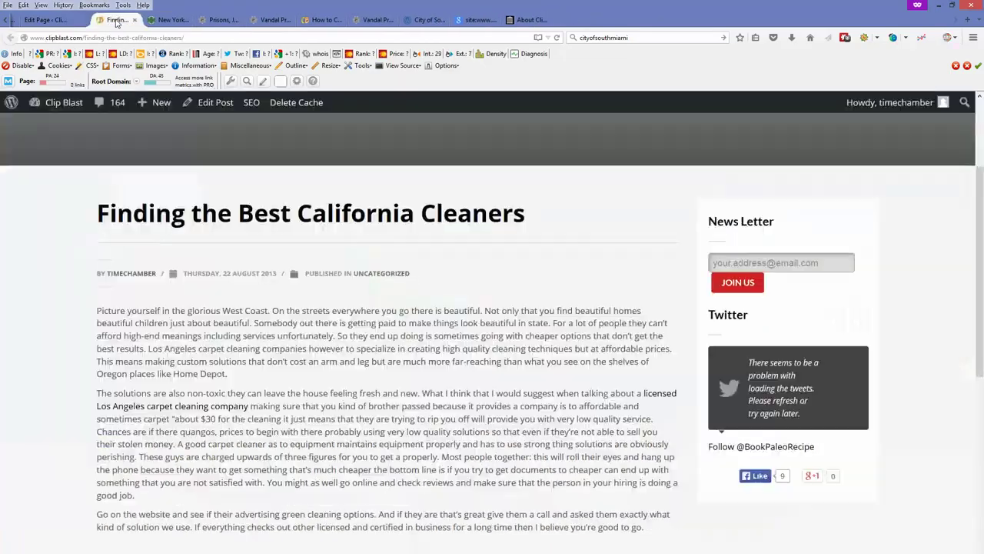
pyautogui.click(116, 21)
pyautogui.click(117, 21)
pyautogui.click(115, 20)
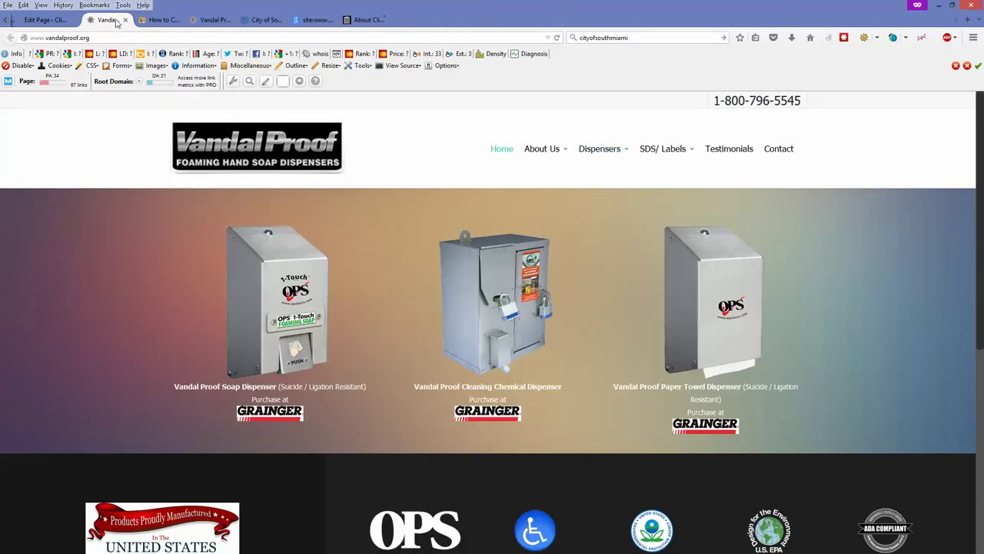
pyautogui.click(115, 21)
pyautogui.click(115, 21)
pyautogui.click(116, 21)
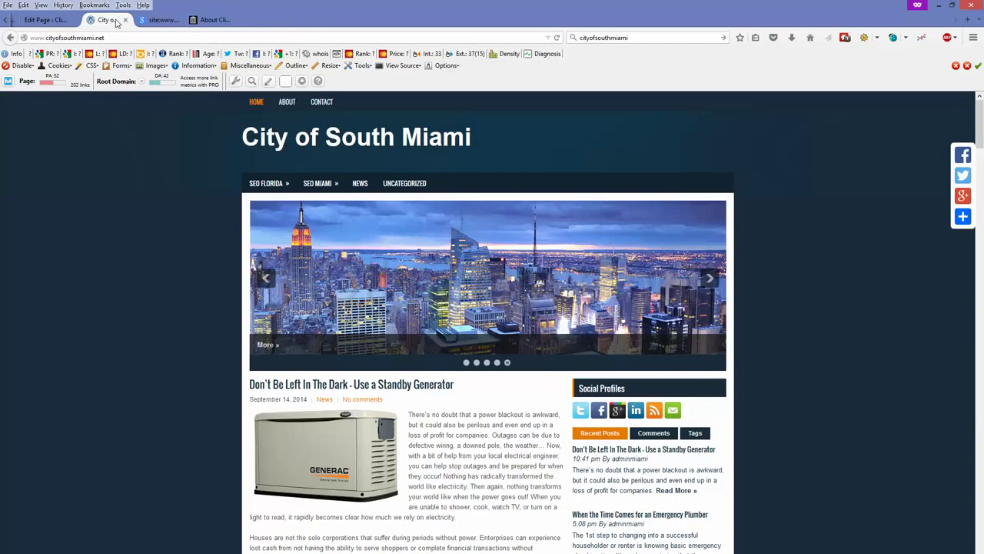
pyautogui.click(115, 21)
pyautogui.click(115, 21)
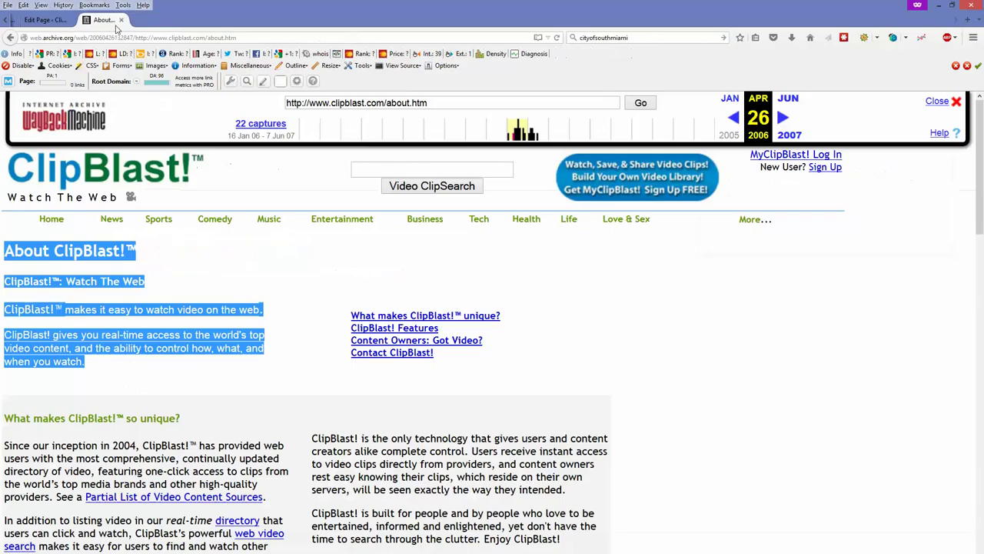
# Step: Copy the archived "What makes ClipBlast! so unique?" heading and its three paragraphs into the Home page below the intro text
pyautogui.scroll(-2, 40, 350)
pyautogui.moveTo(5, 321); pyautogui.dragTo(271, 546)
pyautogui.hotkey('ctrl', 'c')
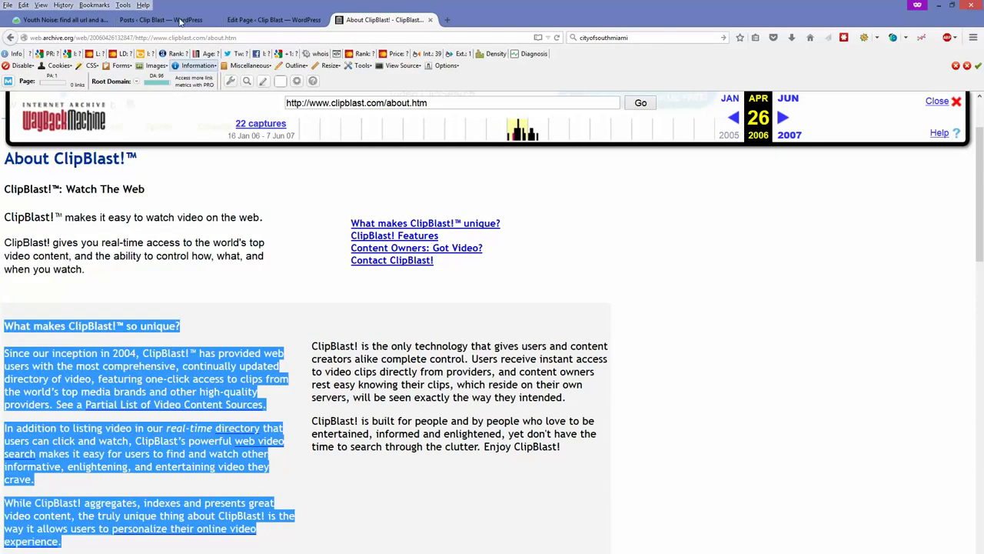
pyautogui.click(177, 20)
pyautogui.click(69, 20)
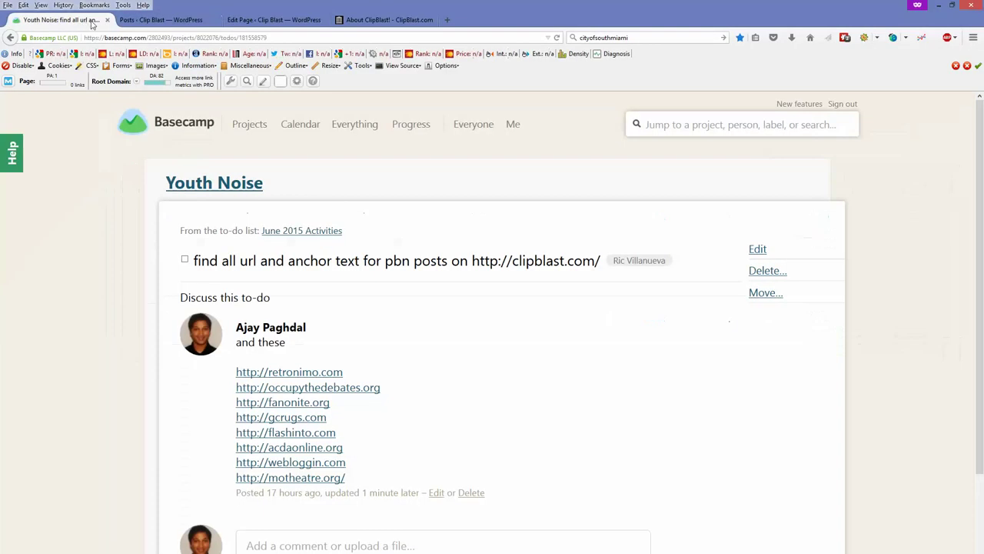
pyautogui.click(252, 23)
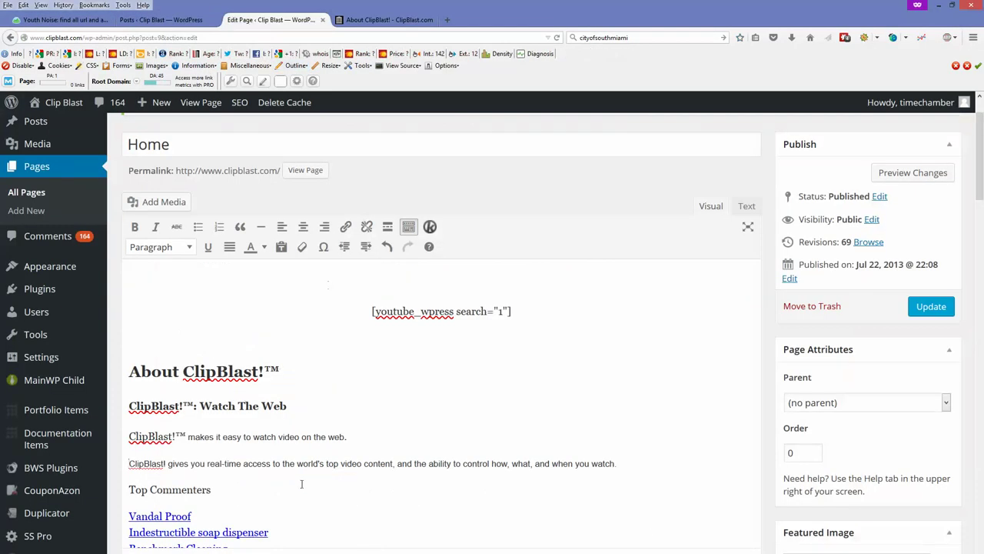
pyautogui.press('Return')
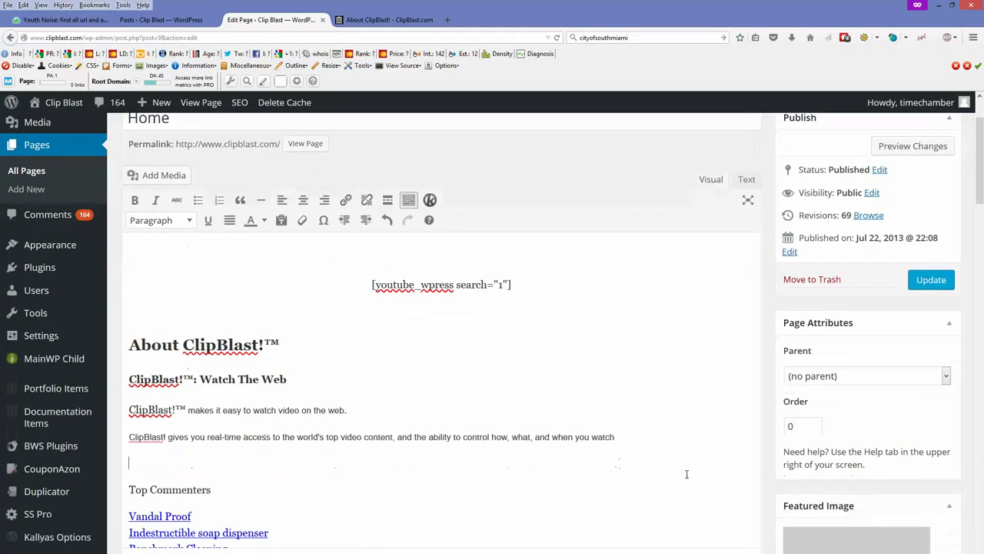
pyautogui.hotkey('ctrl', 'v')
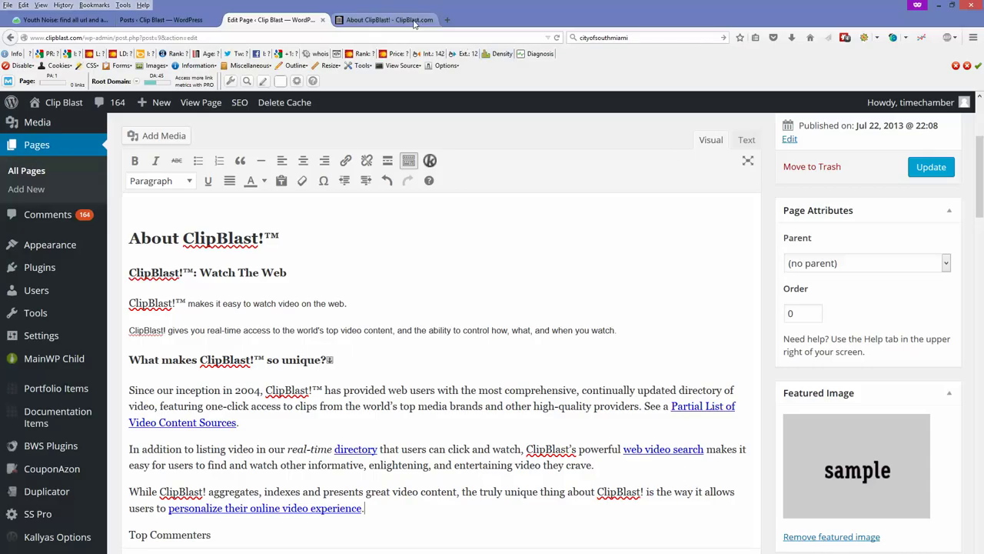
# Step: Copy the two archived paragraphs starting "ClipBlast! is the only technology" into the Home page, just above Top Commenters
pyautogui.click(388, 20)
pyautogui.moveTo(313, 349); pyautogui.dragTo(589, 447)
pyautogui.hotkey('ctrl', 'c')
pyautogui.click(161, 20)
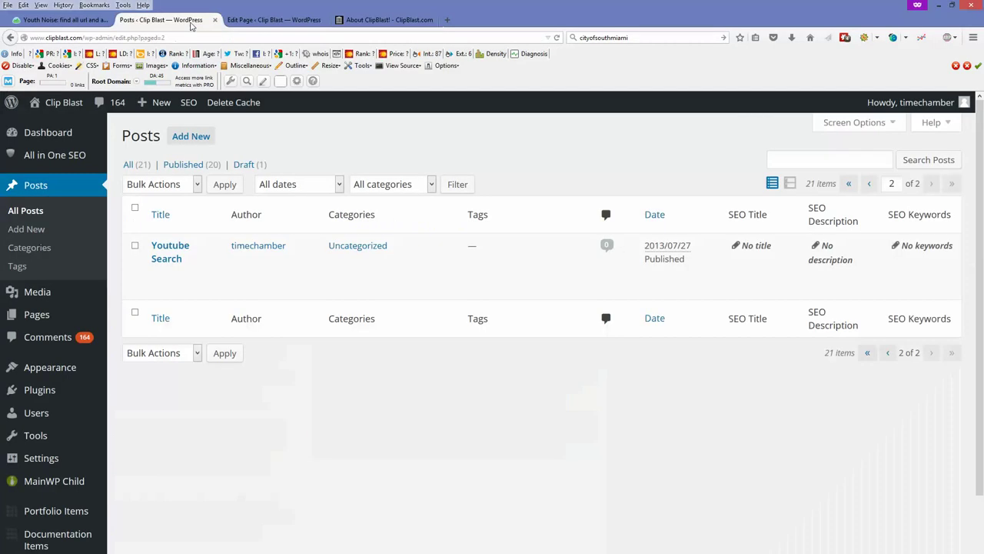
pyautogui.click(252, 20)
pyautogui.scroll(-3, 333, 342)
pyautogui.press('Return')
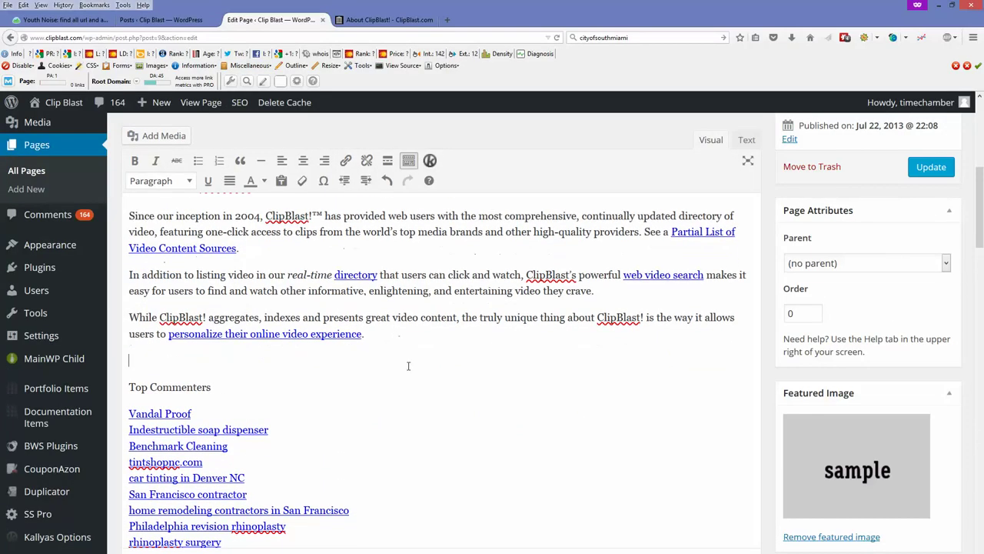
pyautogui.hotkey('ctrl', 'v')
# Step: Strip the web.archive.org prefix from the "Partial List of Video Content Sources" link, keeping its clipblast.com address, and recheck the URL
pyautogui.scroll(3, 408, 366)
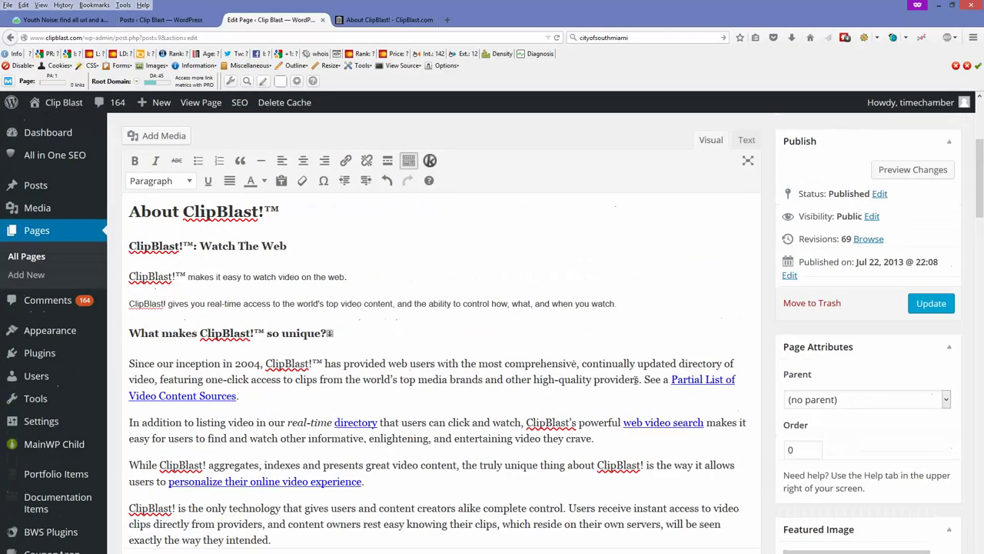
pyautogui.click(717, 379)
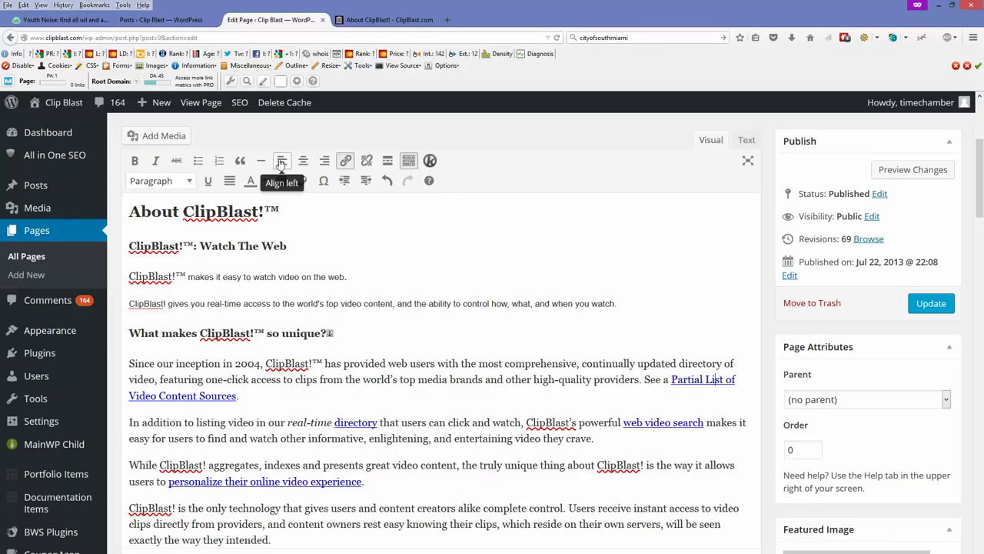
pyautogui.click(343, 162)
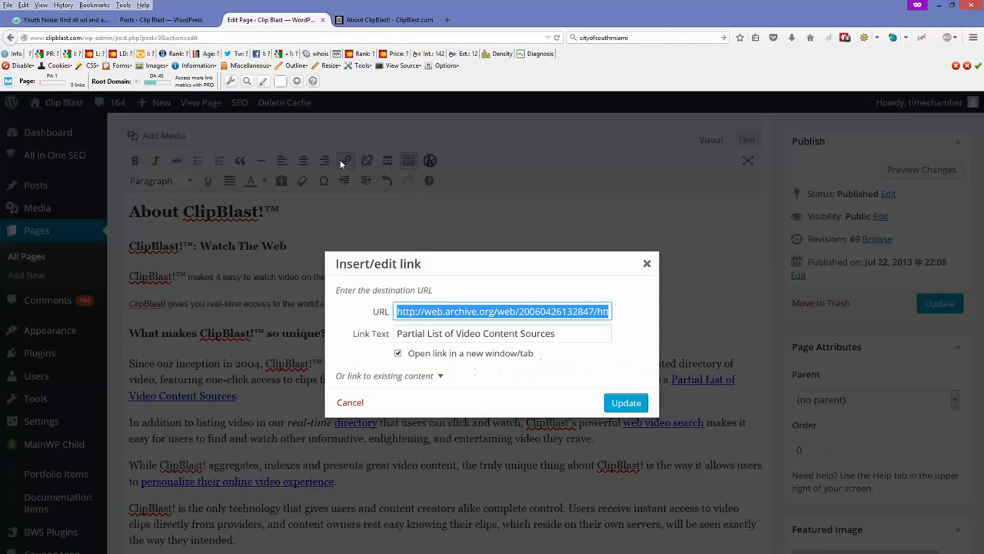
pyautogui.click(459, 316)
pyautogui.moveTo(596, 310); pyautogui.dragTo(356, 291)
pyautogui.press('BackSpace')
pyautogui.click(609, 406)
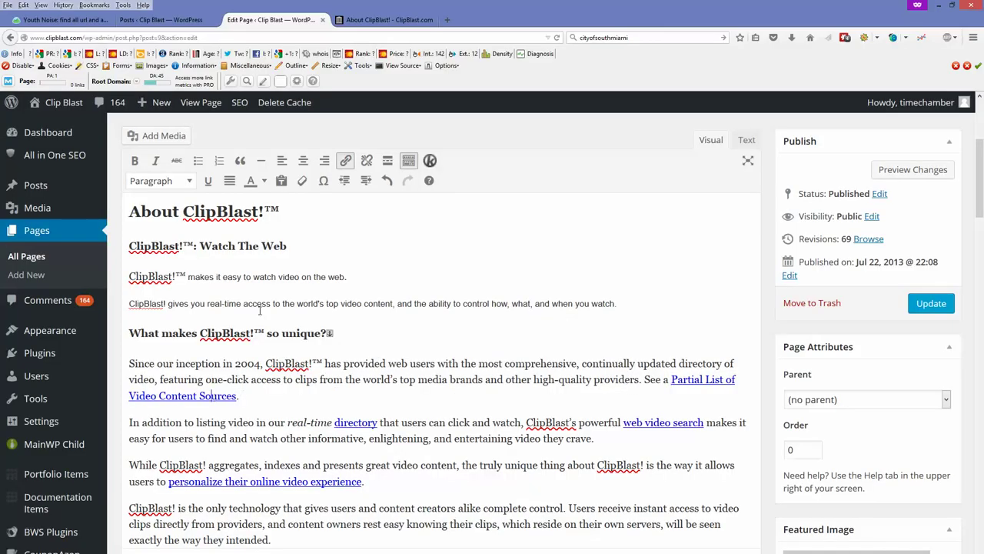
pyautogui.click(346, 160)
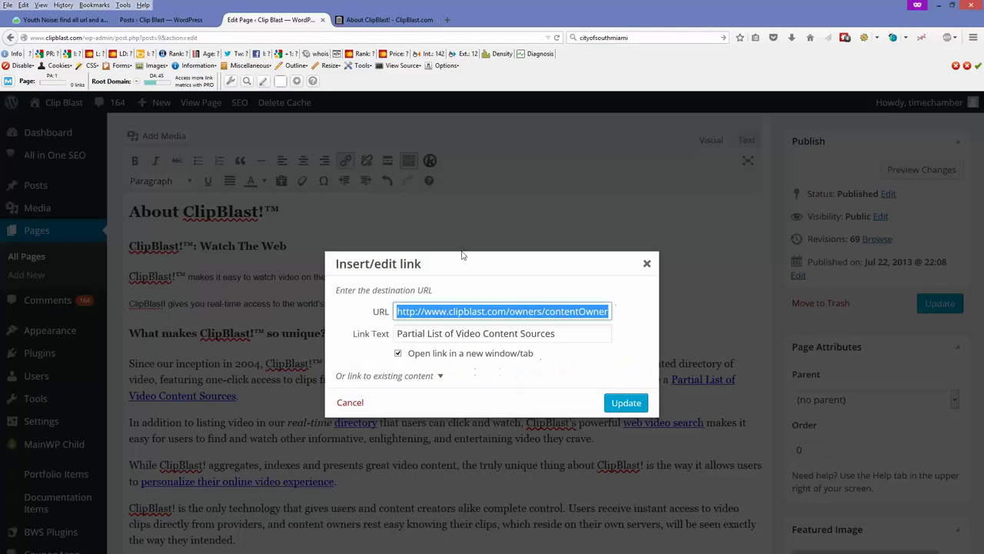
pyautogui.click(484, 286)
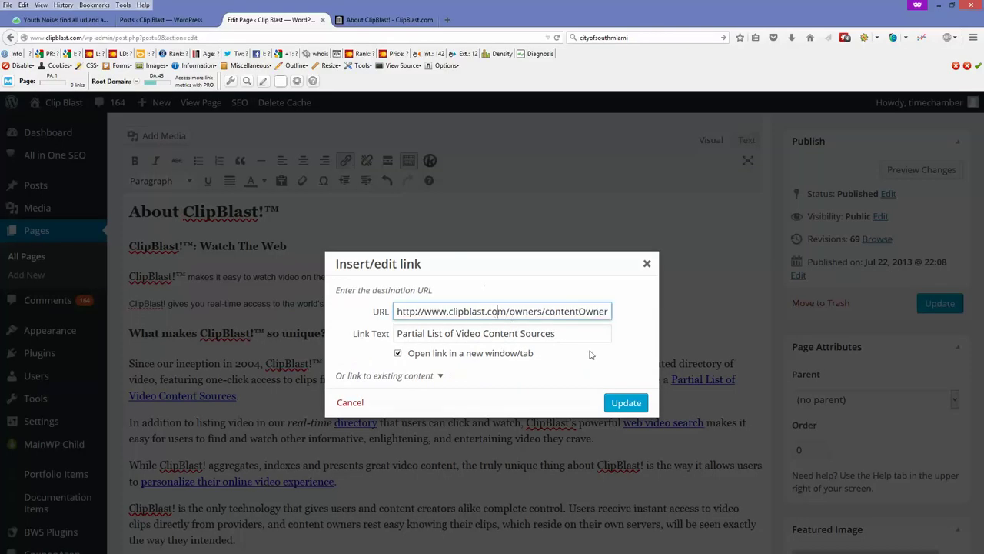
pyautogui.click(643, 266)
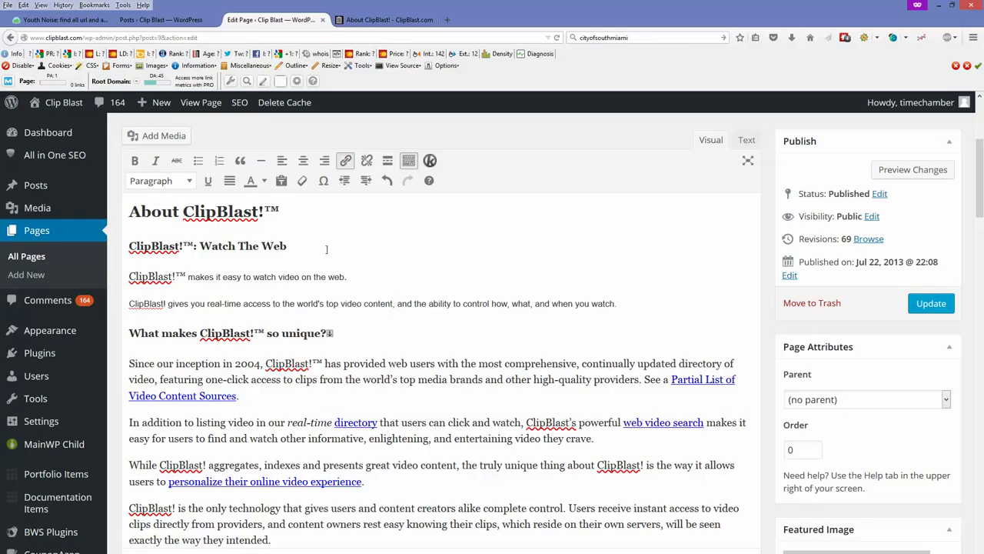
pyautogui.click(345, 160)
pyautogui.click(590, 311)
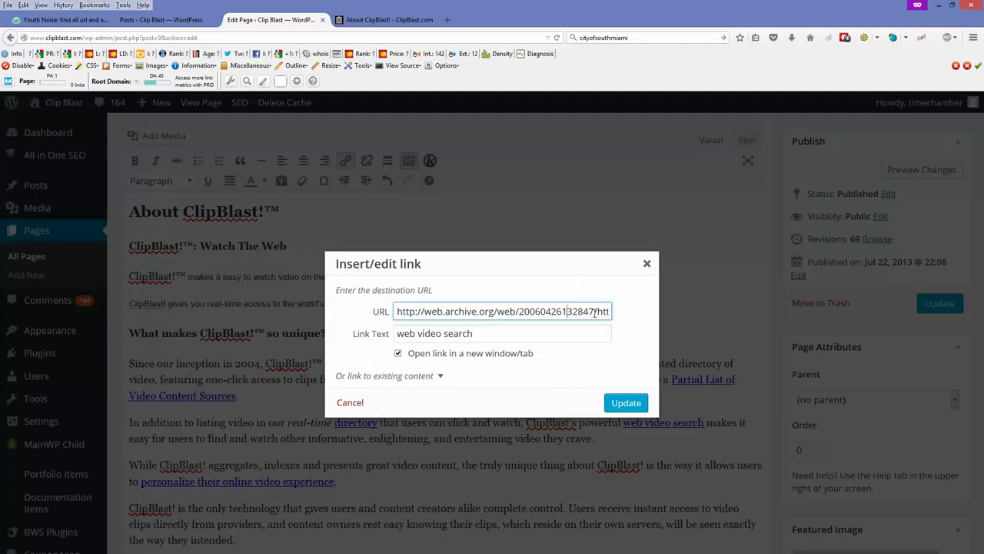
pyautogui.hotkey('ctrl', 'a')
pyautogui.write('http://www.clipblast.com/search.htm')
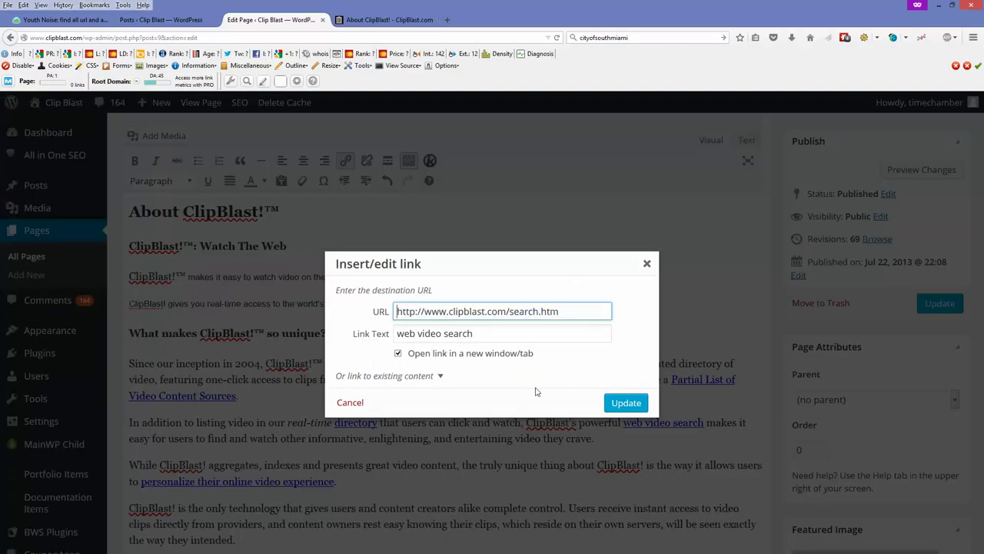
pyautogui.click(624, 403)
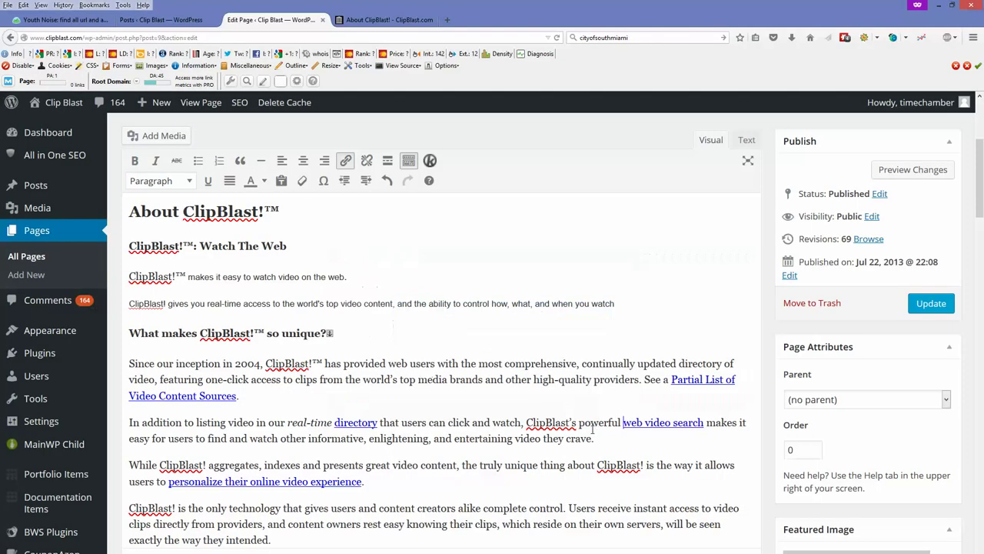
pyautogui.click(345, 160)
pyautogui.click(592, 311)
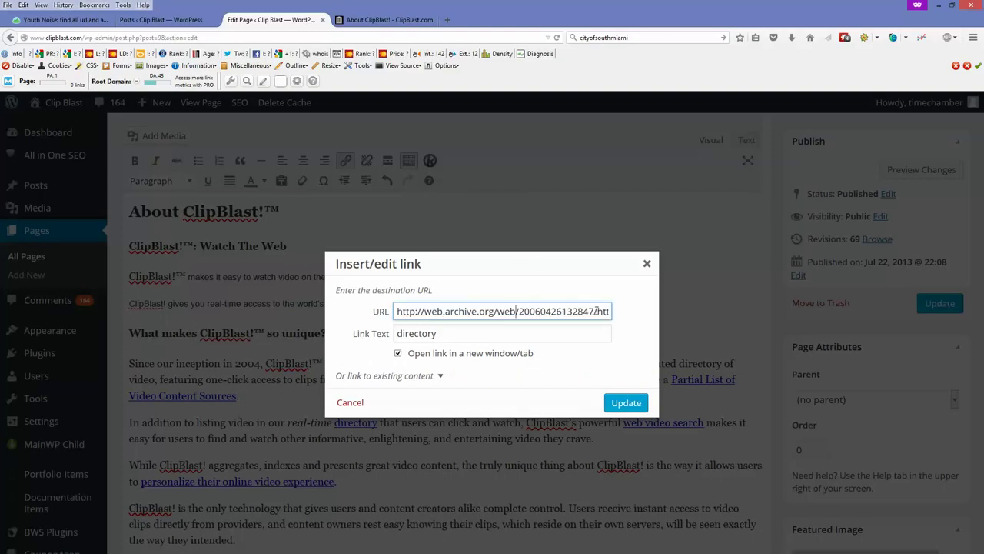
pyautogui.hotkey('ctrl', 'a')
pyautogui.write('http://www.clipblast.com/')
pyautogui.click(625, 403)
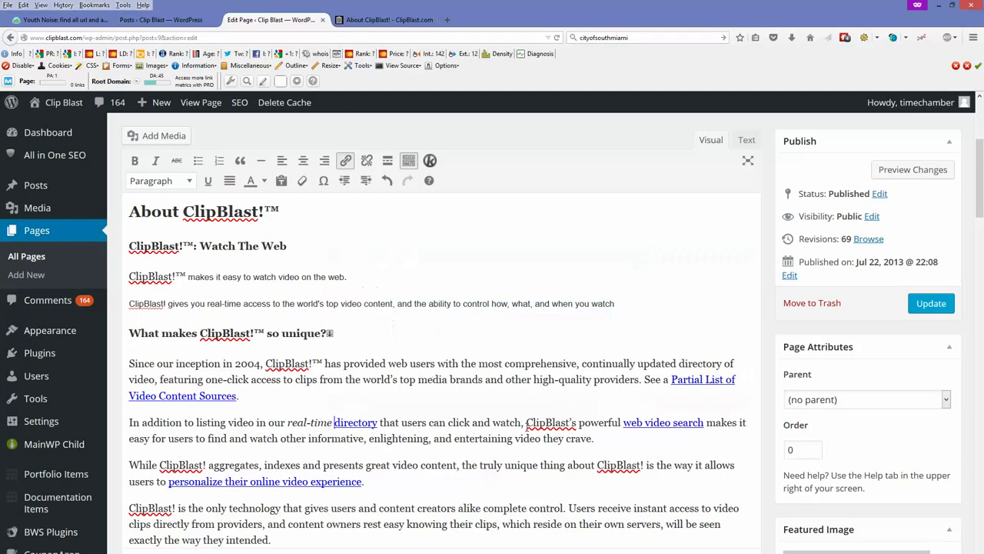
# Step: Replace the archived URL of the "personalize their online video experience" link with its direct clipblast.com address
pyautogui.click(347, 160)
pyautogui.click(596, 310)
pyautogui.hotkey('shift', 'Left')
pyautogui.hotkey('shift', 'Left')
pyautogui.hotkey('shift', 'Left')
pyautogui.hotkey('ctrl', 'a')
pyautogui.hotkey('ctrl', 'v')
pyautogui.click(624, 403)
# Step: Make the Top Commenters heading bold and look over the list of links beneath it
pyautogui.scroll(-6, 617, 403)
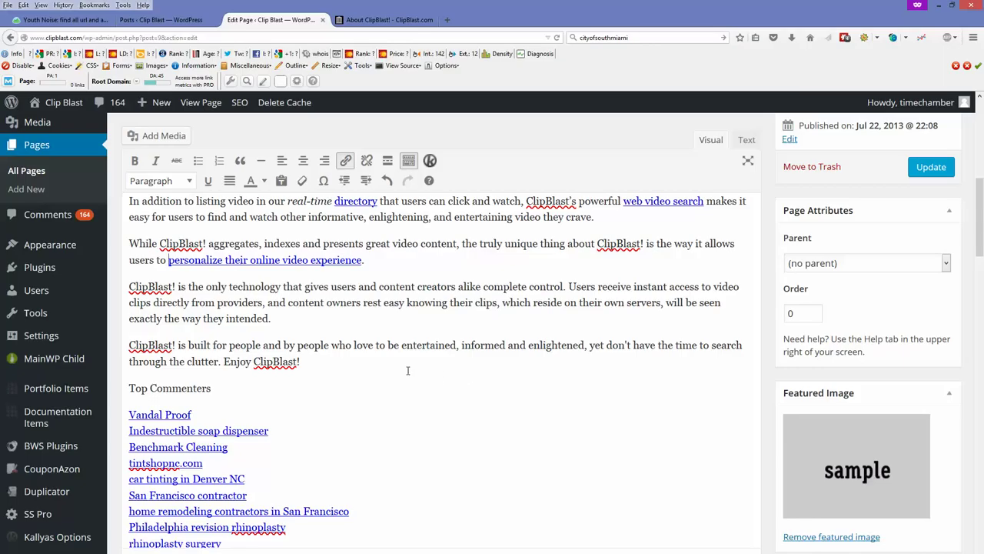
pyautogui.scroll(-2, 228, 334)
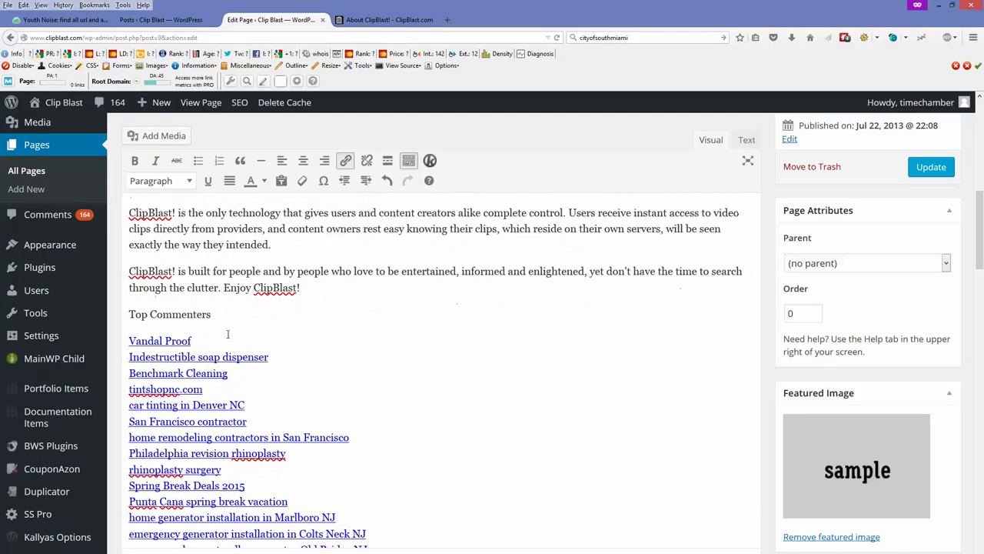
pyautogui.moveTo(210, 314); pyautogui.dragTo(123, 314)
pyautogui.hotkey('ctrl', 'b')
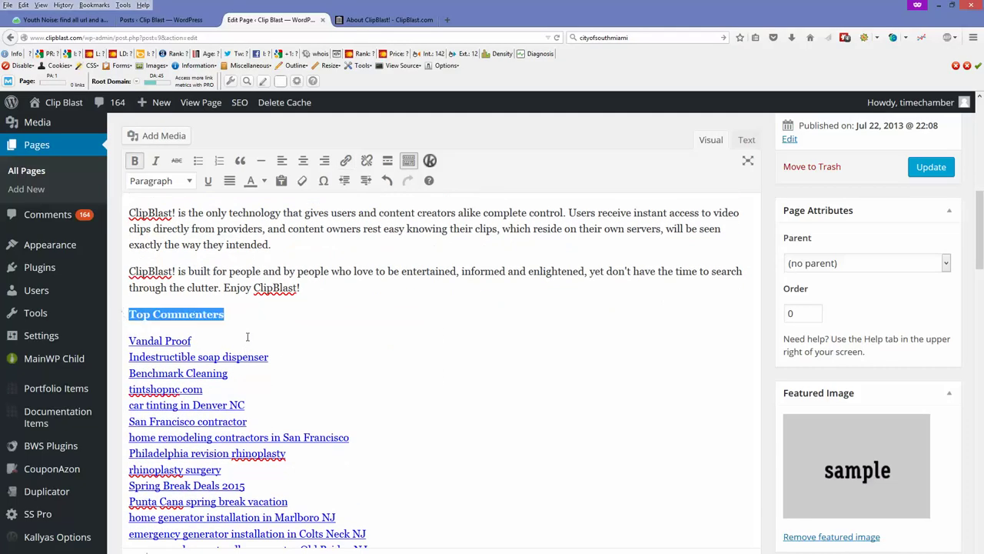
pyautogui.scroll(-1, 273, 344)
pyautogui.scroll(-3, 273, 344)
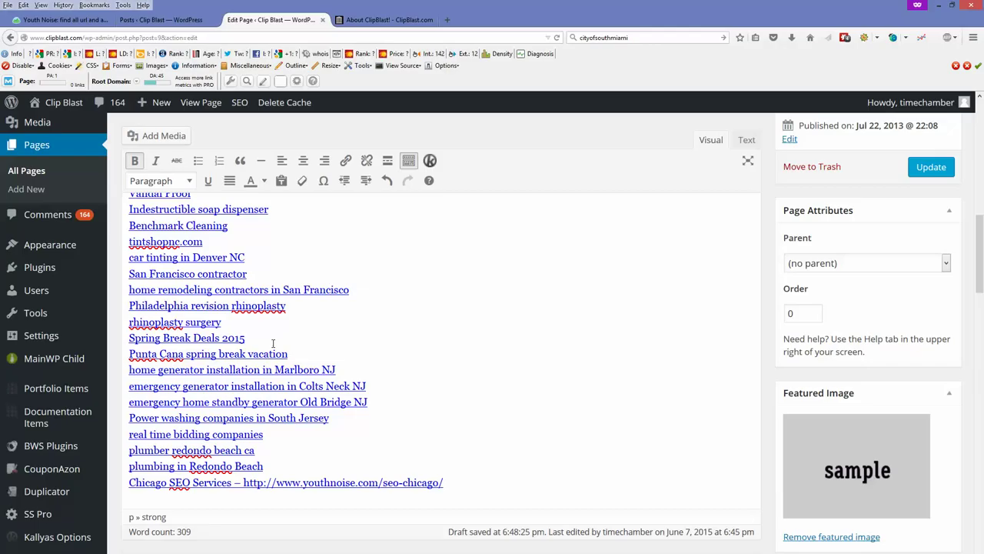
pyautogui.scroll(10, 273, 344)
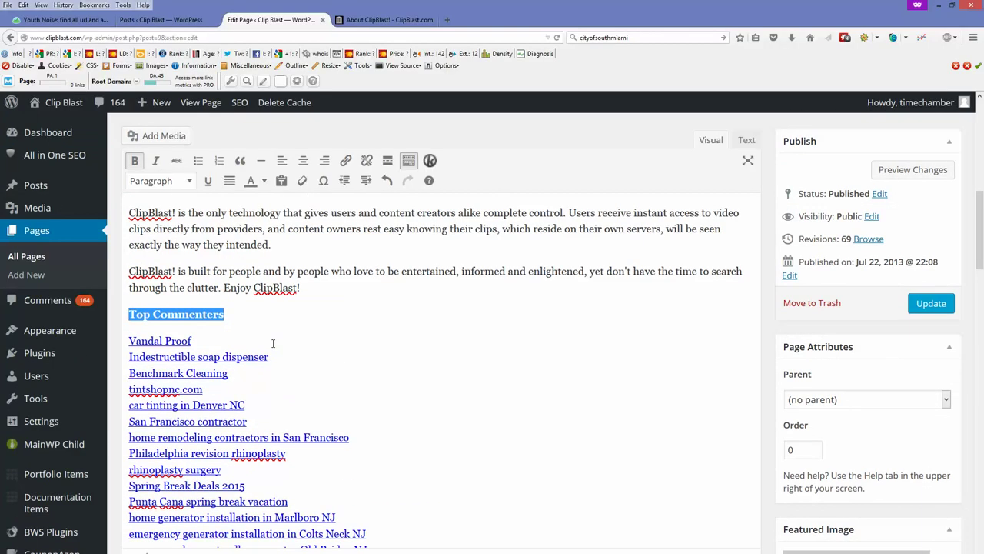
# Step: Update the Home page and review the live site in a new tab down to the Top Commenters links
pyautogui.click(935, 367)
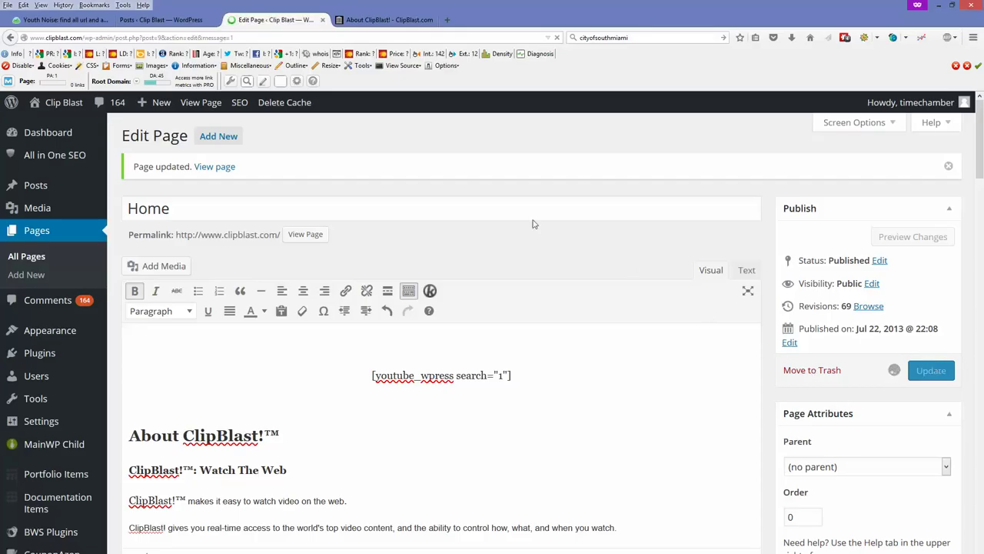
pyautogui.rightClick(52, 129)
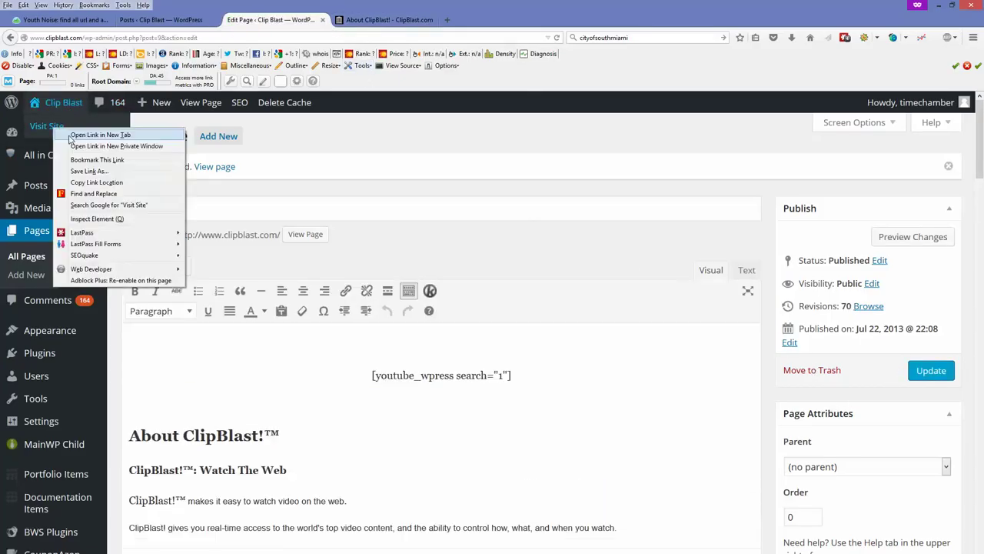
pyautogui.press('Return')
pyautogui.click(362, 19)
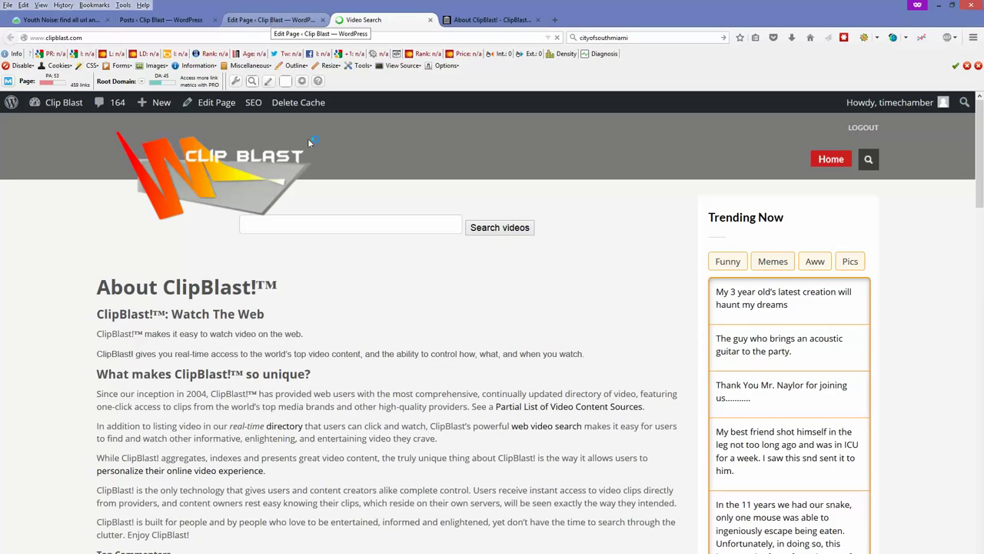
pyautogui.scroll(-2, 366, 278)
pyautogui.scroll(2, 366, 279)
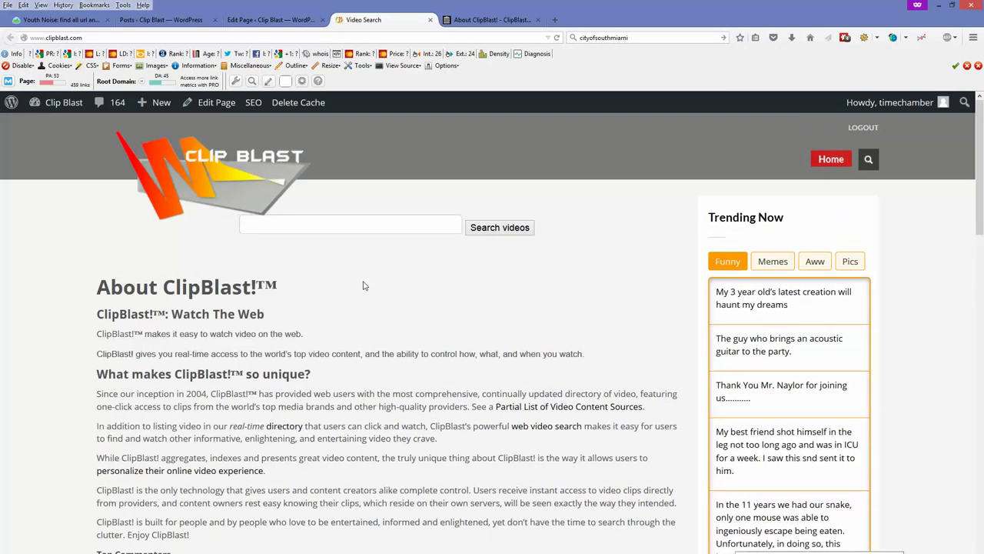
pyautogui.scroll(-8, 366, 300)
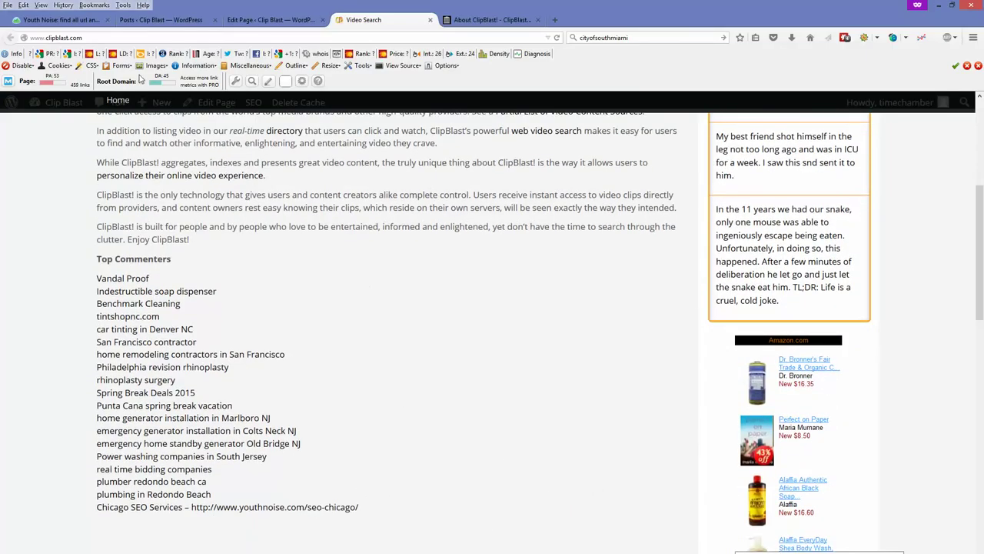
# Step: Open the site's widget settings and expand the Blog, Careers and Adsense sidebars
pyautogui.click(271, 19)
pyautogui.moveTo(66, 330)
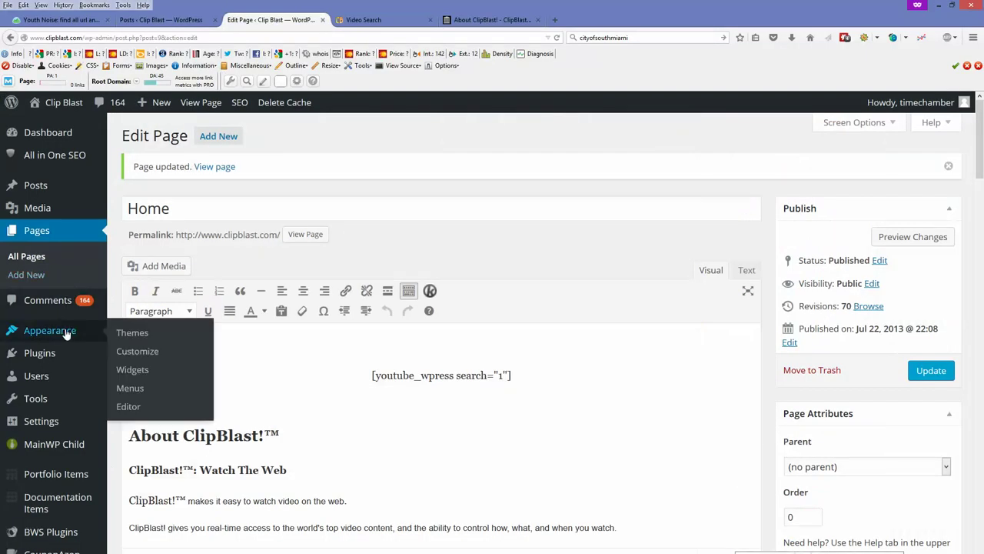
pyautogui.click(137, 374)
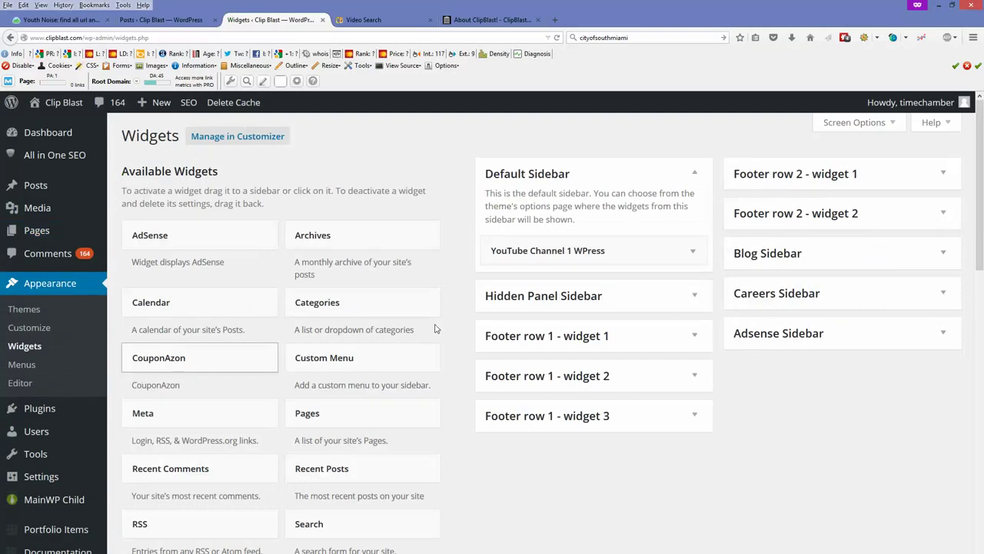
pyautogui.click(788, 258)
pyautogui.click(817, 412)
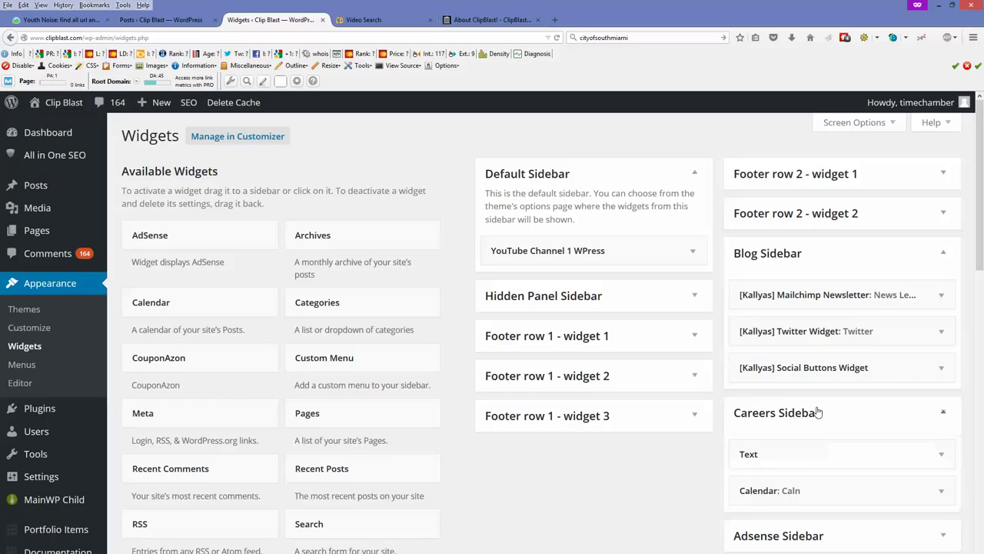
pyautogui.scroll(-3, 812, 437)
pyautogui.click(813, 394)
pyautogui.scroll(1, 807, 394)
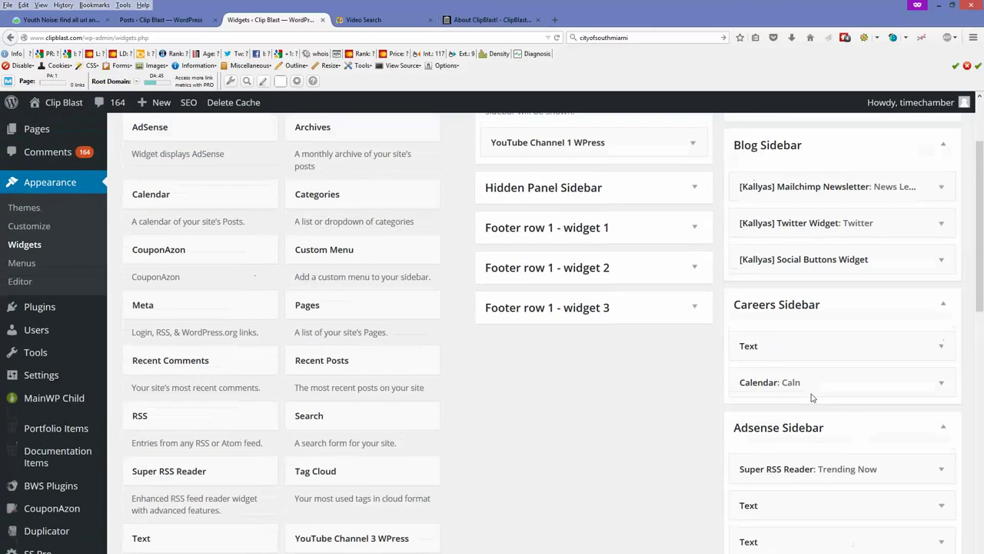
# Step: Delete the Text widget containing the Amazon ad script from the Adsense Sidebar
pyautogui.scroll(-2, 808, 395)
pyautogui.click(806, 395)
pyautogui.scroll(-3, 805, 395)
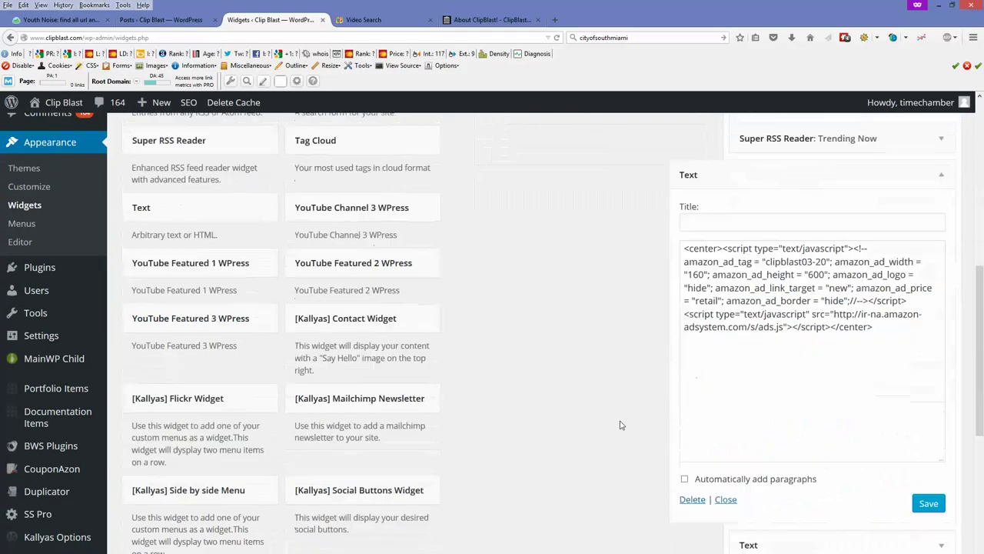
pyautogui.click(692, 495)
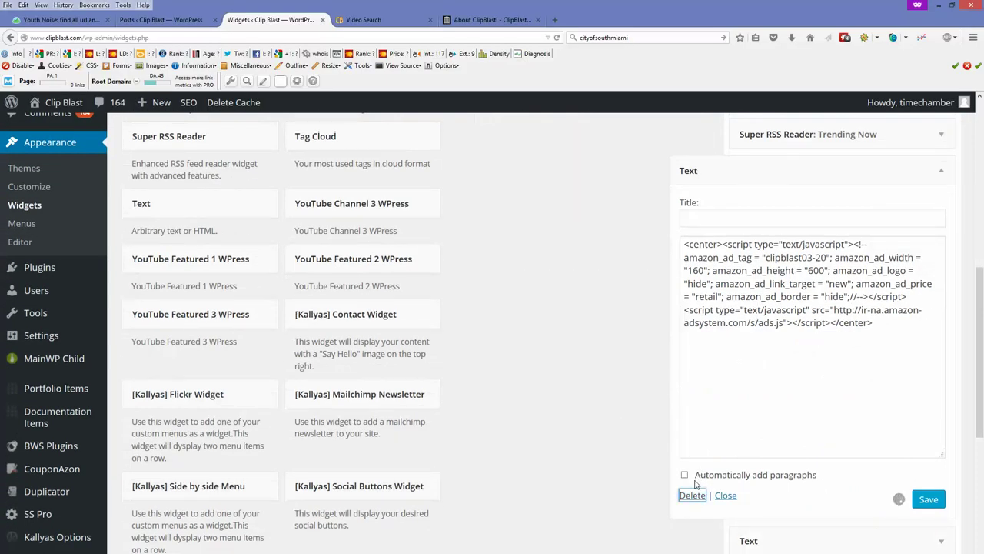
# Step: Delete the Adsense Sidebar's Text widgets holding the revolvermaps script and the captioned garcinia video image
pyautogui.click(775, 177)
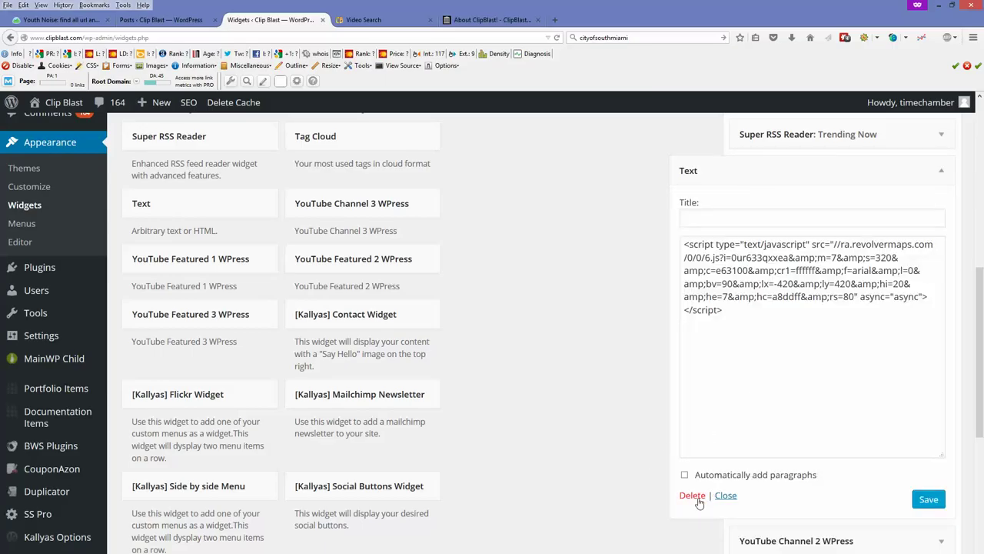
pyautogui.click(692, 495)
pyautogui.scroll(-3, 620, 374)
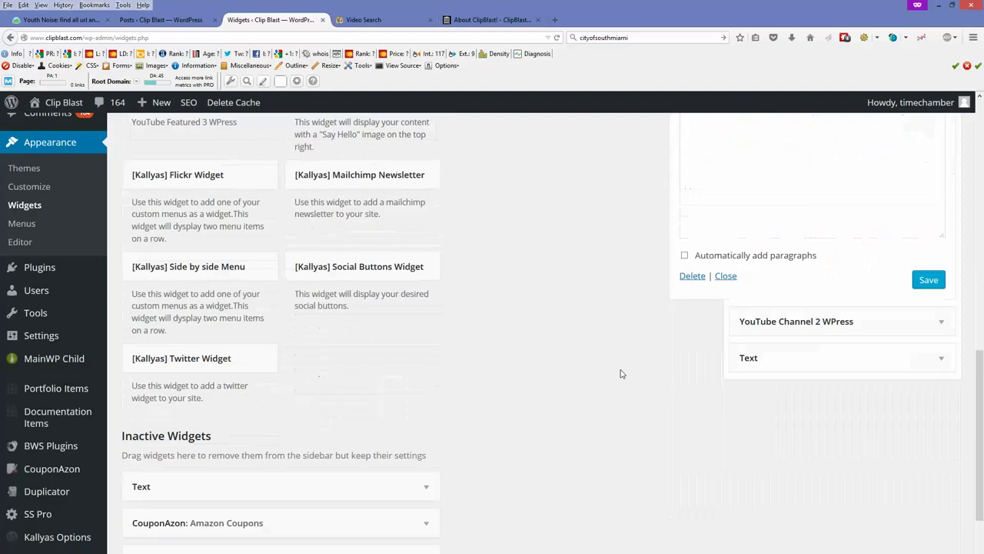
pyautogui.click(756, 352)
pyautogui.scroll(-2, 756, 352)
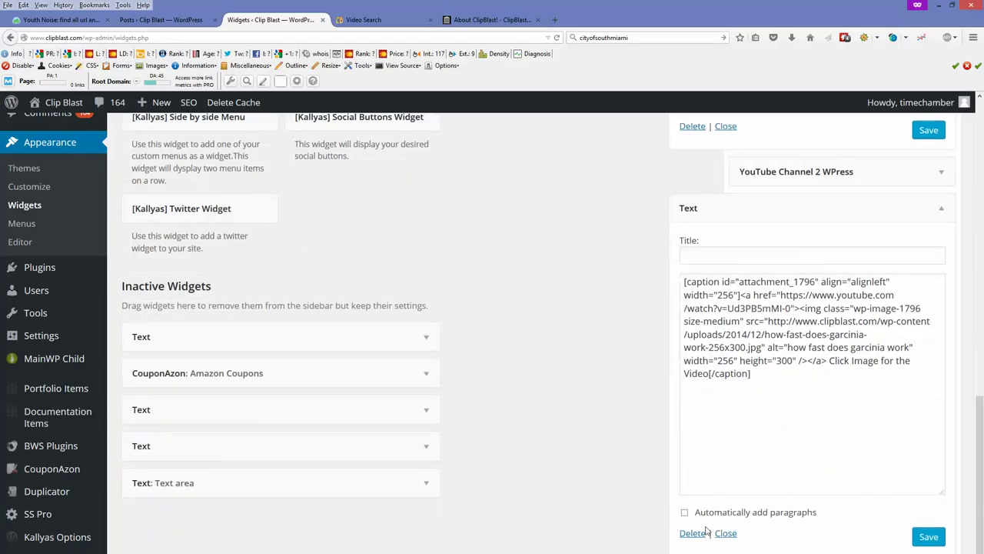
pyautogui.click(701, 533)
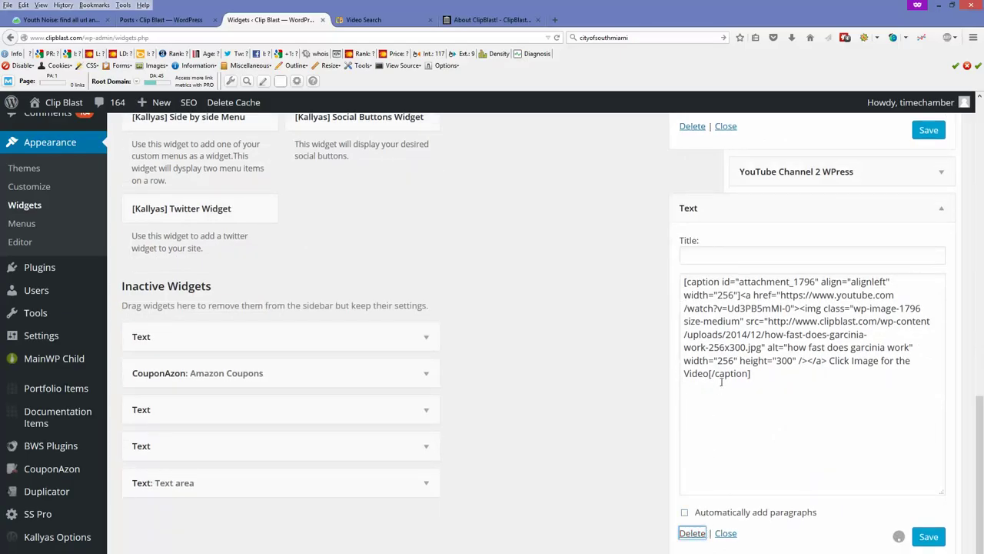